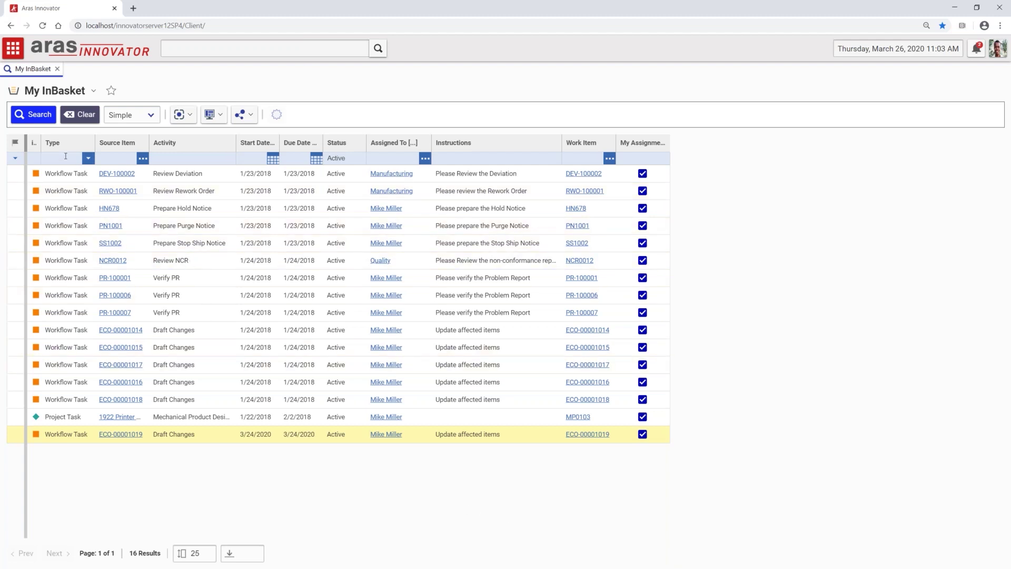
Step: Search the InBasket for tasks whose source item matches "eco*"
{"action": "left_click", "coordinate": [131, 160]}
{"action": "type", "text": "eco"}
{"action": "key", "text": "Return"}
{"action": "left_click", "coordinate": [129, 157]}
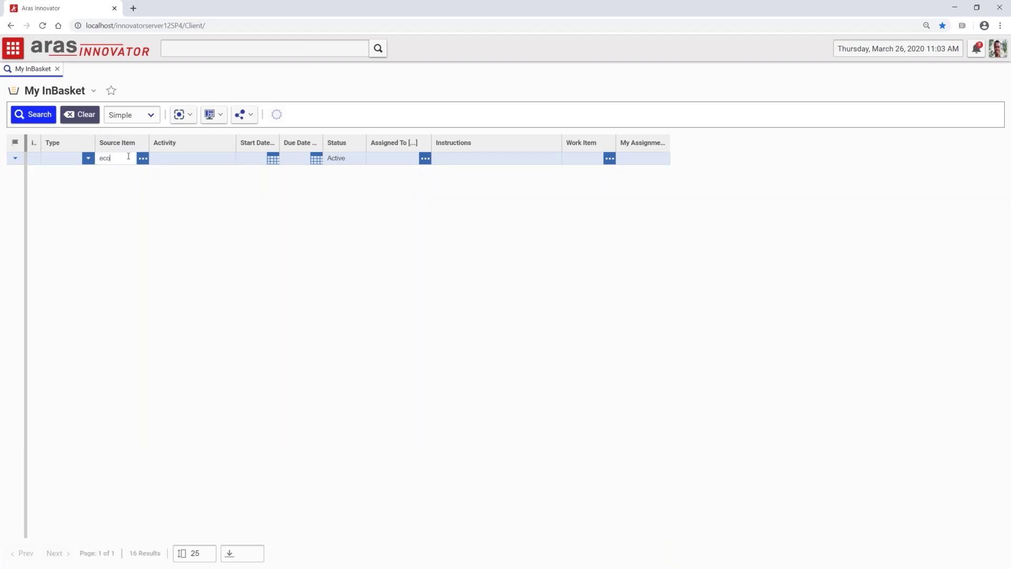
{"action": "type", "text": "*"}
{"action": "key", "text": "Return"}
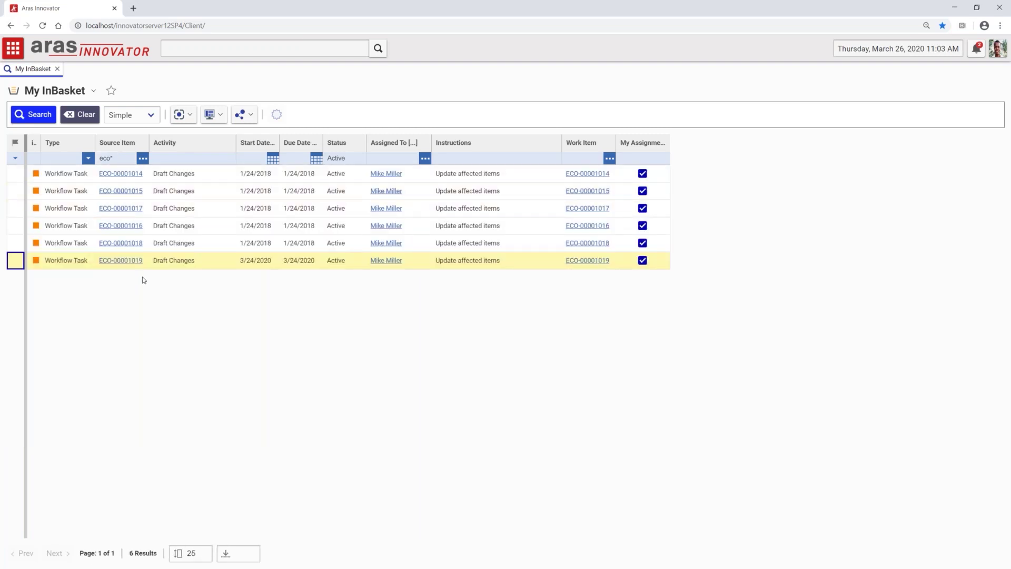
Step: Clear the search criteria and search the InBasket for tasks of type Project Task
{"action": "left_click", "coordinate": [75, 113]}
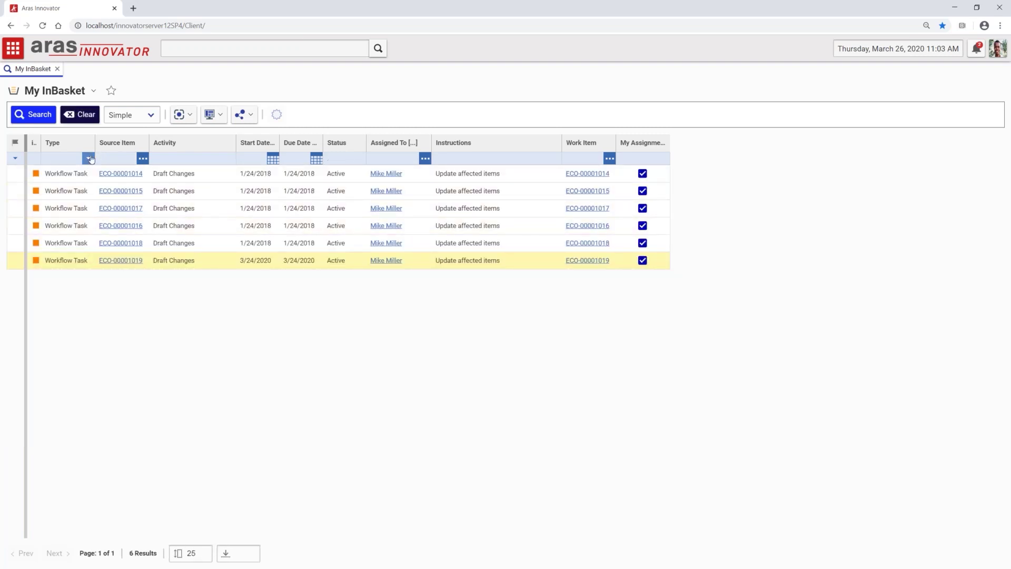
{"action": "left_click", "coordinate": [88, 158]}
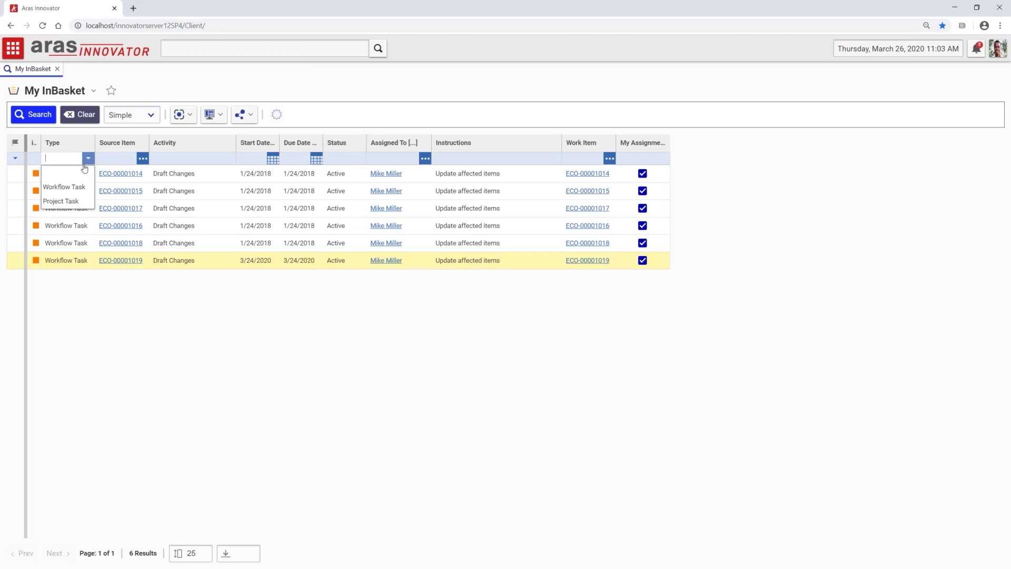
{"action": "left_click", "coordinate": [79, 202]}
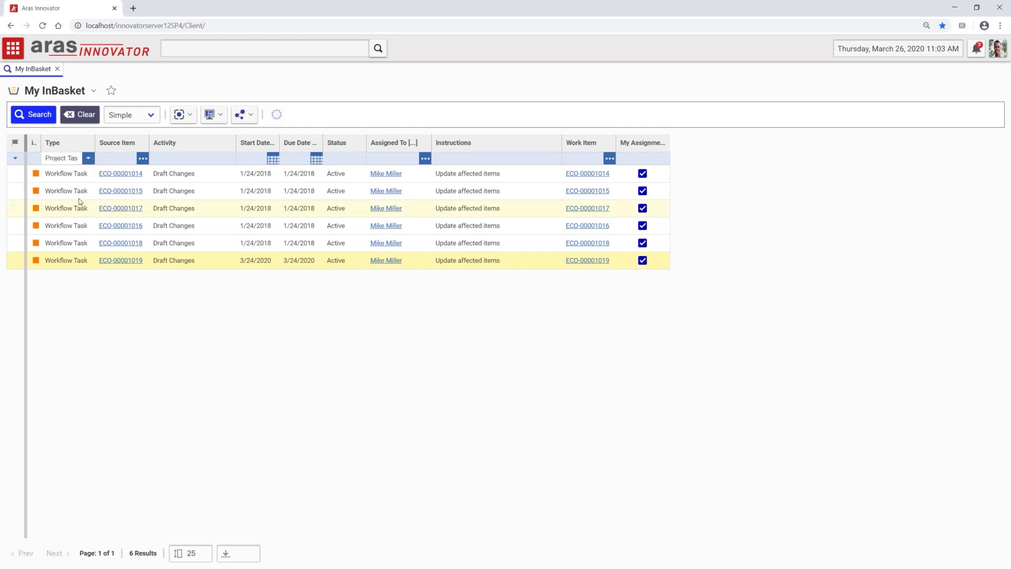
{"action": "left_click", "coordinate": [42, 115]}
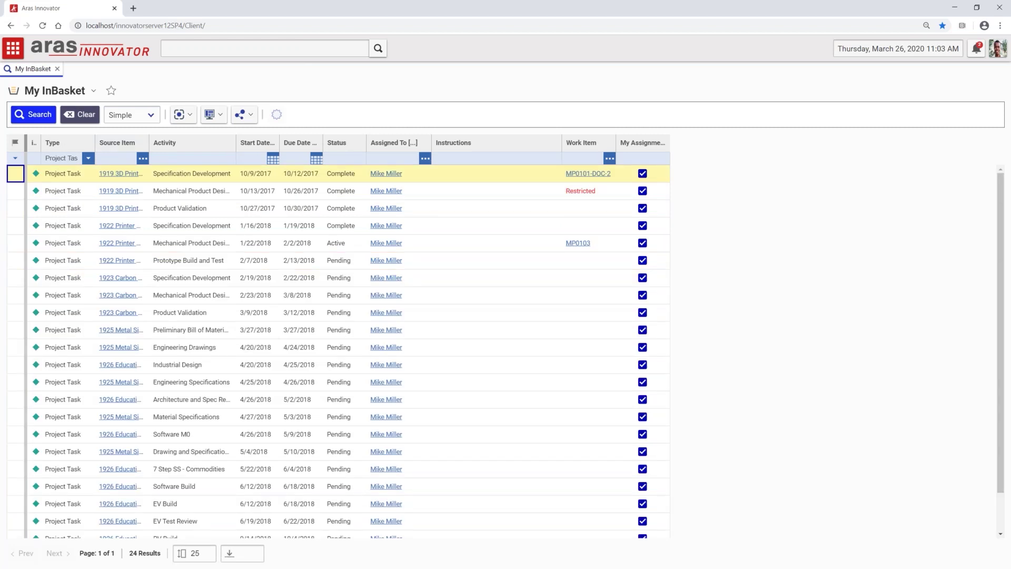
Step: Narrow the project task search to the status Active
{"action": "left_click", "coordinate": [359, 159]}
{"action": "type", "text": "Active"}
{"action": "key", "text": "Return"}
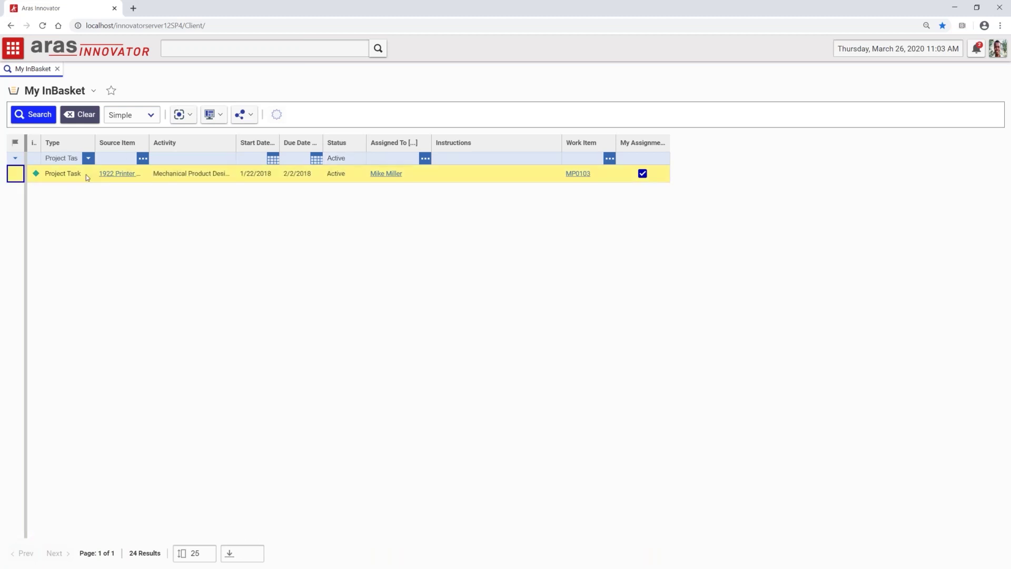
Step: Change the task type criterion to Workflow Task and rerun the search
{"action": "left_click", "coordinate": [88, 158]}
{"action": "left_click", "coordinate": [79, 187]}
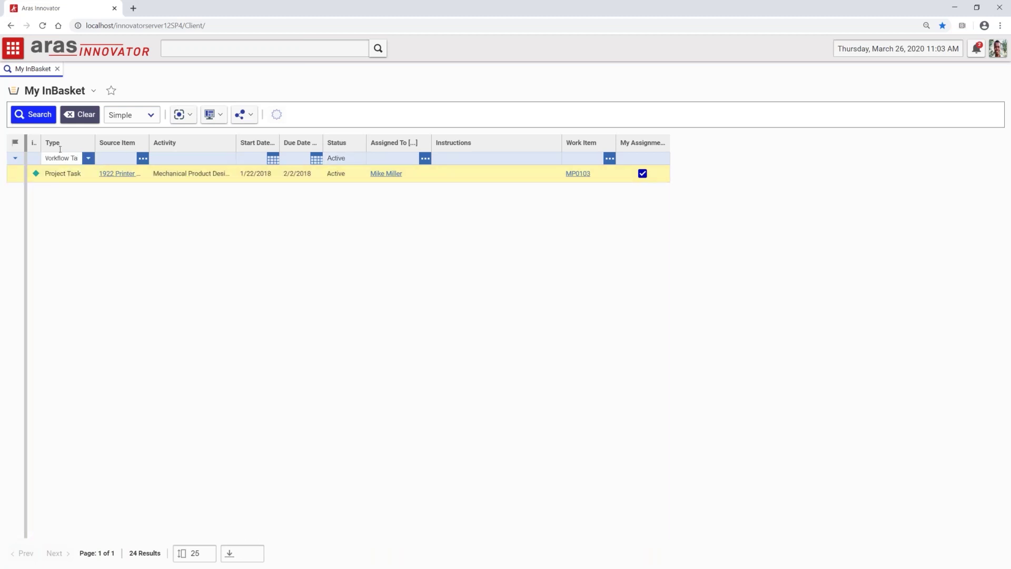
{"action": "left_click", "coordinate": [33, 114]}
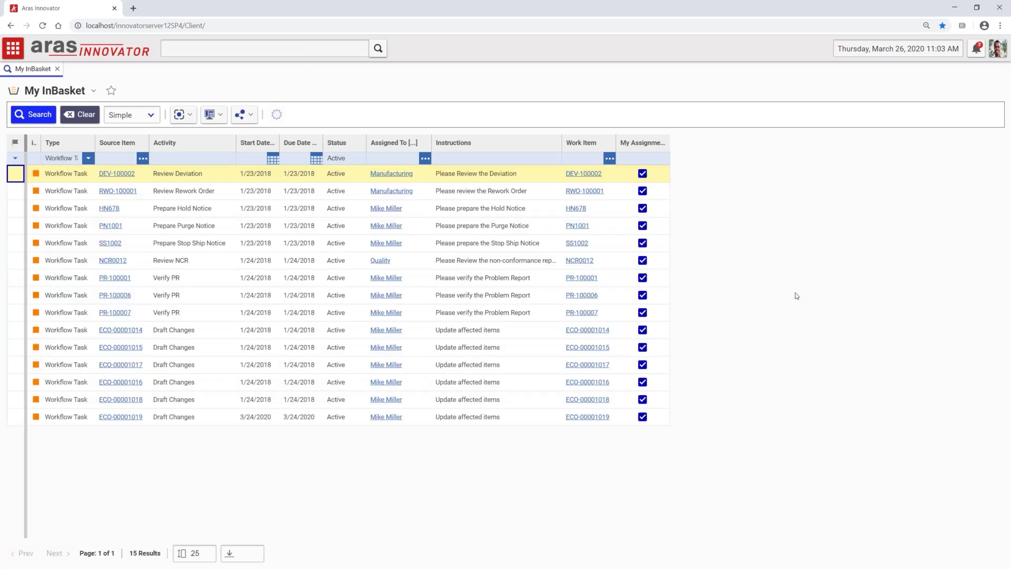
Step: Search the workflow tasks for those with the status "pending"
{"action": "left_click", "coordinate": [339, 156]}
{"action": "type", "text": "pending"}
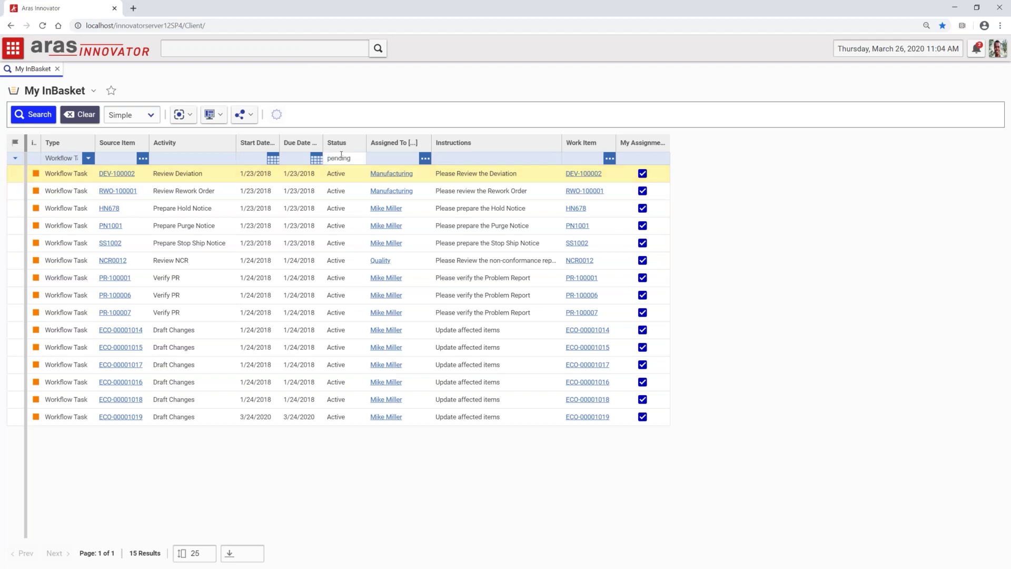
{"action": "key", "text": "Return"}
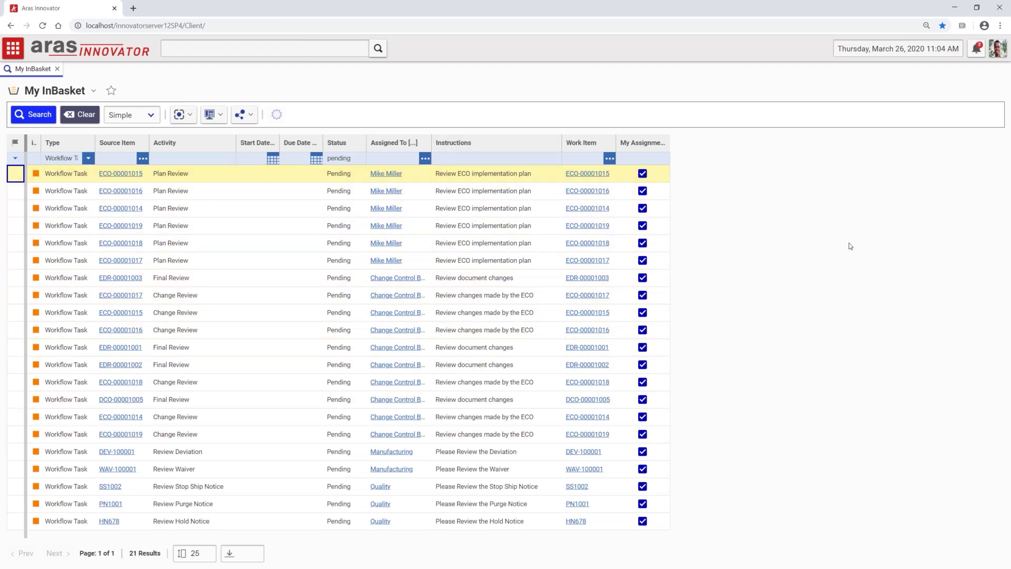
Step: Set the status criterion to "active" and rerun the workflow task search
{"action": "left_click", "coordinate": [350, 158]}
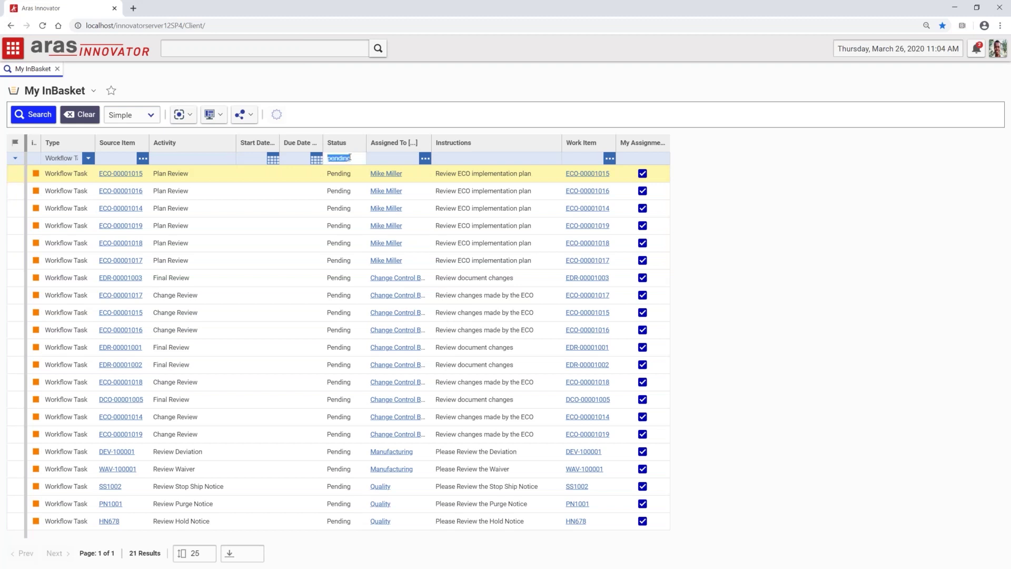
{"action": "type", "text": "ad"}
{"action": "type", "text": "tive"}
{"action": "key", "text": "Return"}
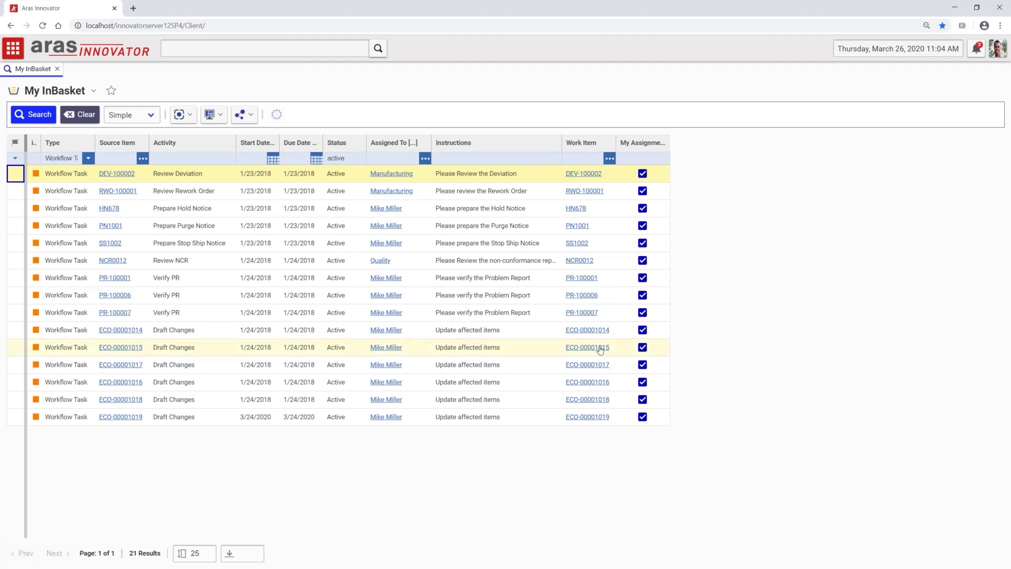
Step: View the workflow map and history report of the ECO-00001015 task, and close both
{"action": "double_click", "coordinate": [133, 348]}
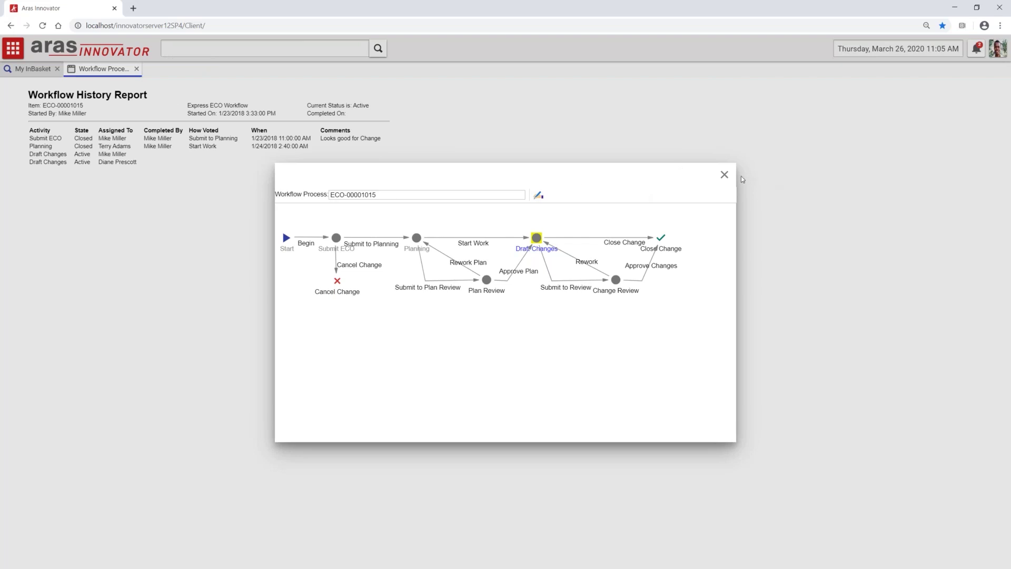
{"action": "left_click", "coordinate": [725, 174]}
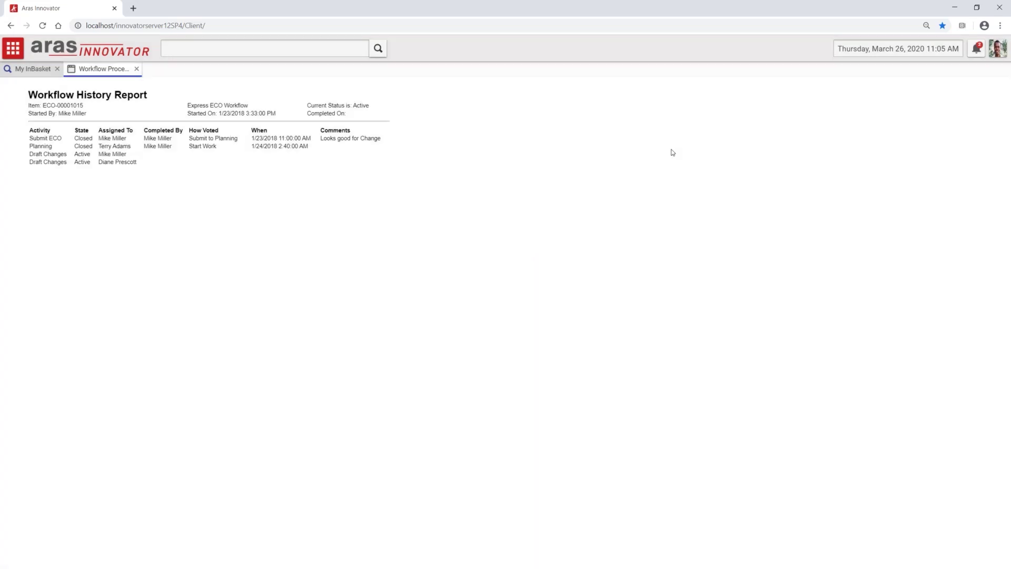
{"action": "left_click", "coordinate": [136, 69]}
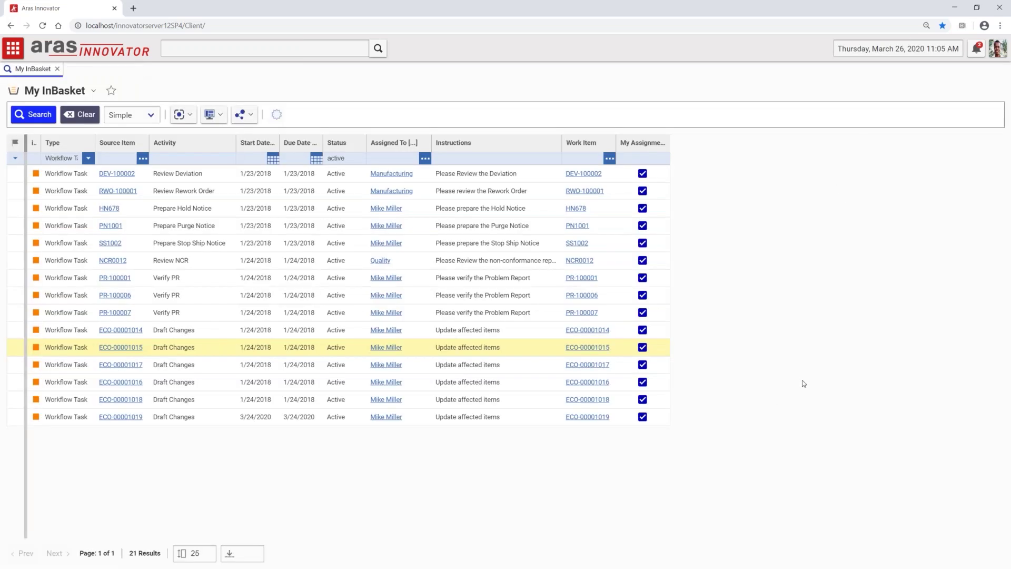
Step: Open the work item ECO-00001015 and collapse its ECO form section
{"action": "left_click", "coordinate": [594, 350]}
{"action": "left_click", "coordinate": [594, 347]}
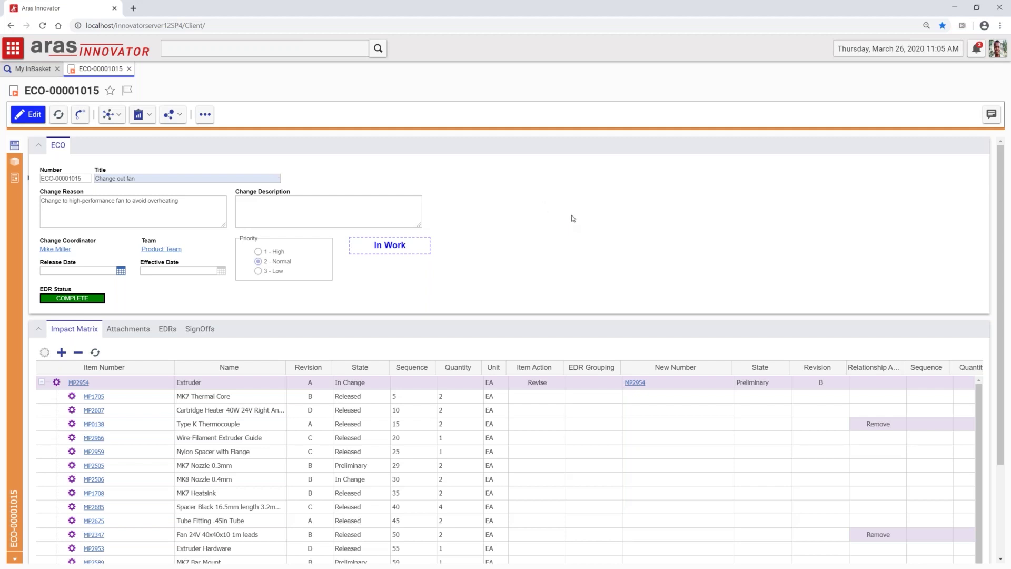
{"action": "left_click", "coordinate": [45, 146]}
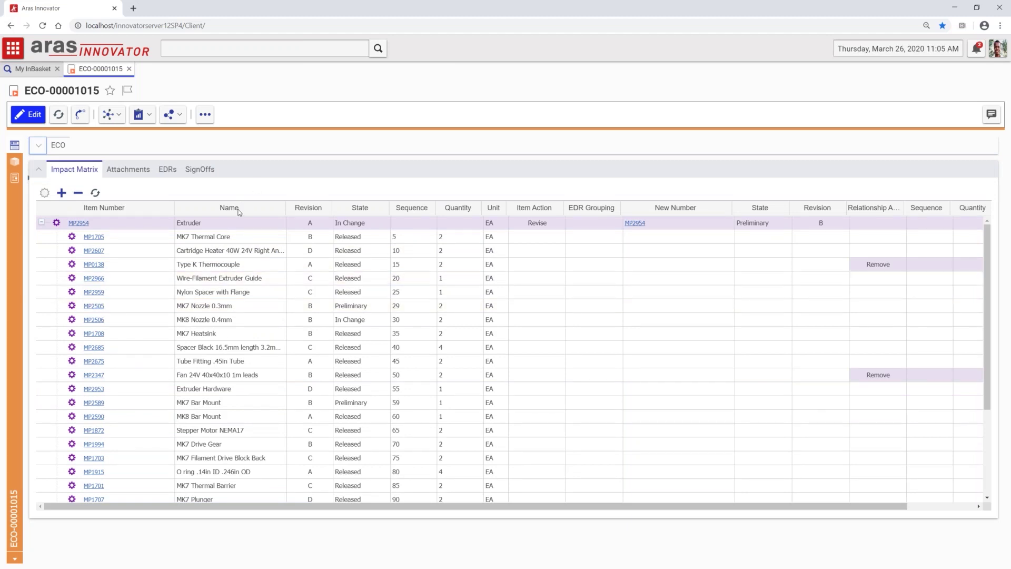
Step: Examine the Impact Matrix of the Extruder assembly for revised, removed and attached items and their EDR grouping
{"action": "left_click", "coordinate": [131, 226]}
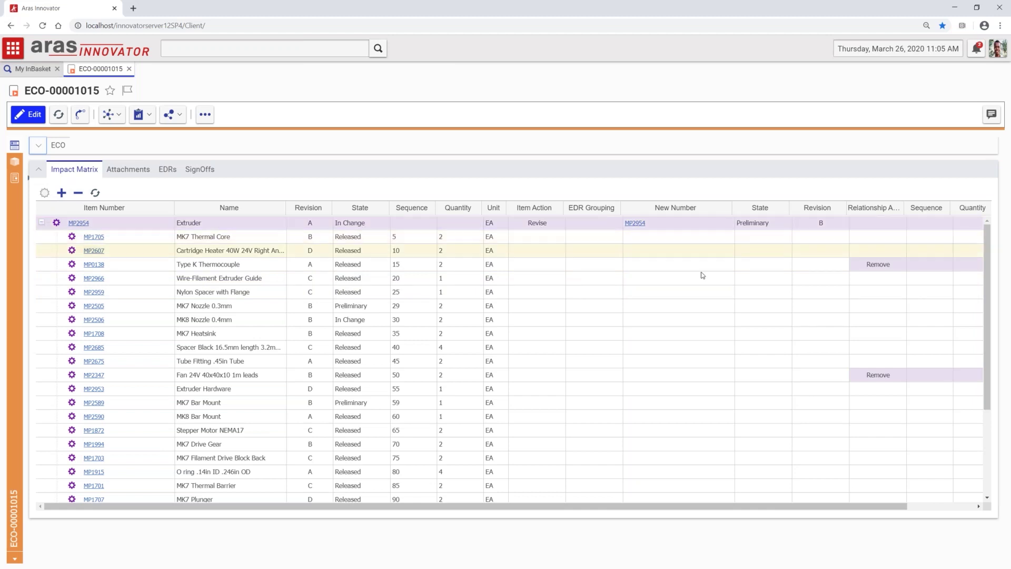
{"action": "scroll", "coordinate": [602, 364], "scroll_direction": "down", "scroll_amount": 2}
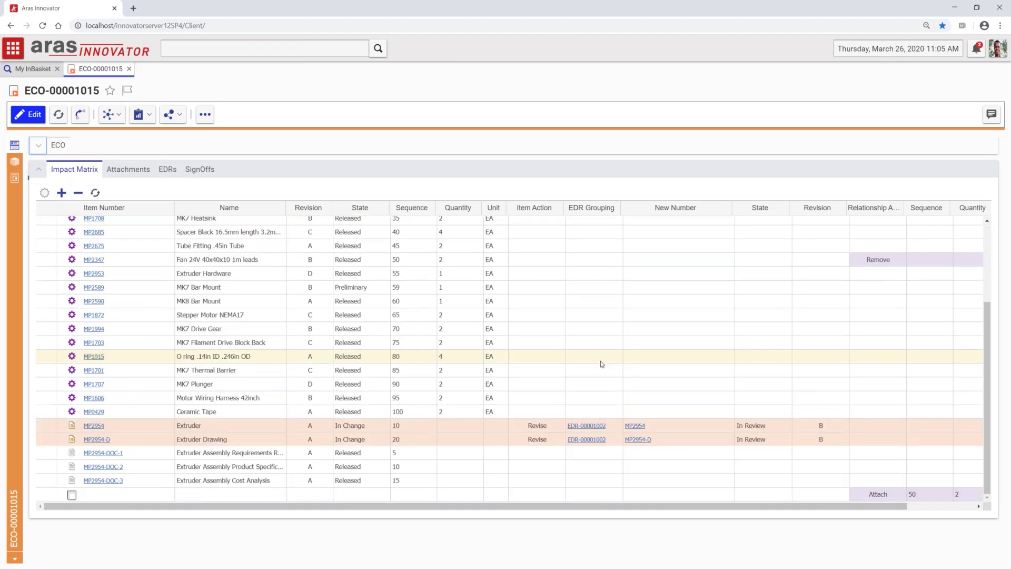
{"action": "scroll", "coordinate": [600, 361], "scroll_direction": "up", "scroll_amount": 1}
{"action": "scroll", "coordinate": [600, 361], "scroll_direction": "up", "scroll_amount": 2}
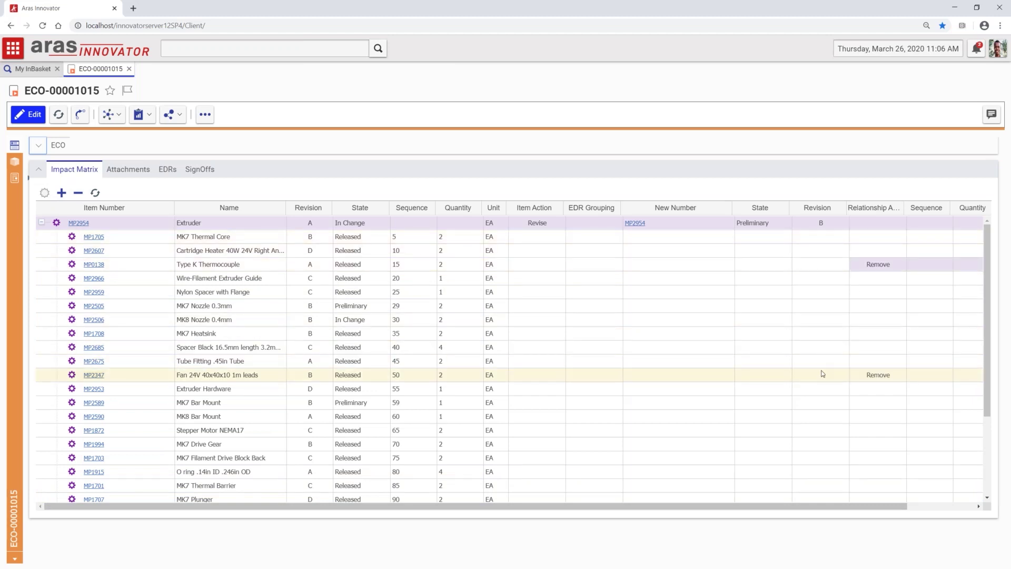
{"action": "scroll", "coordinate": [866, 391], "scroll_direction": "down", "scroll_amount": 3}
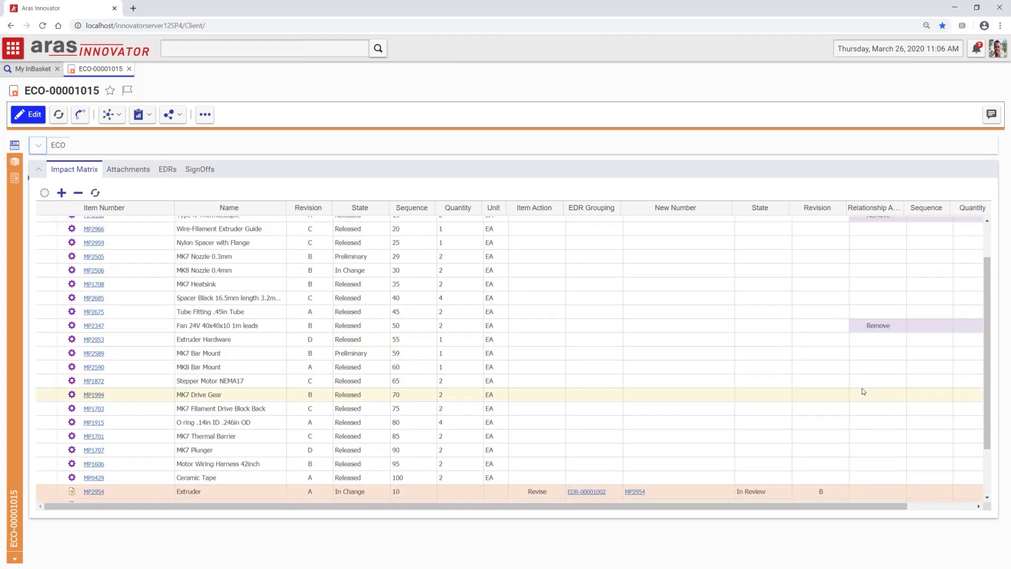
{"action": "scroll", "coordinate": [864, 391], "scroll_direction": "down", "scroll_amount": 3}
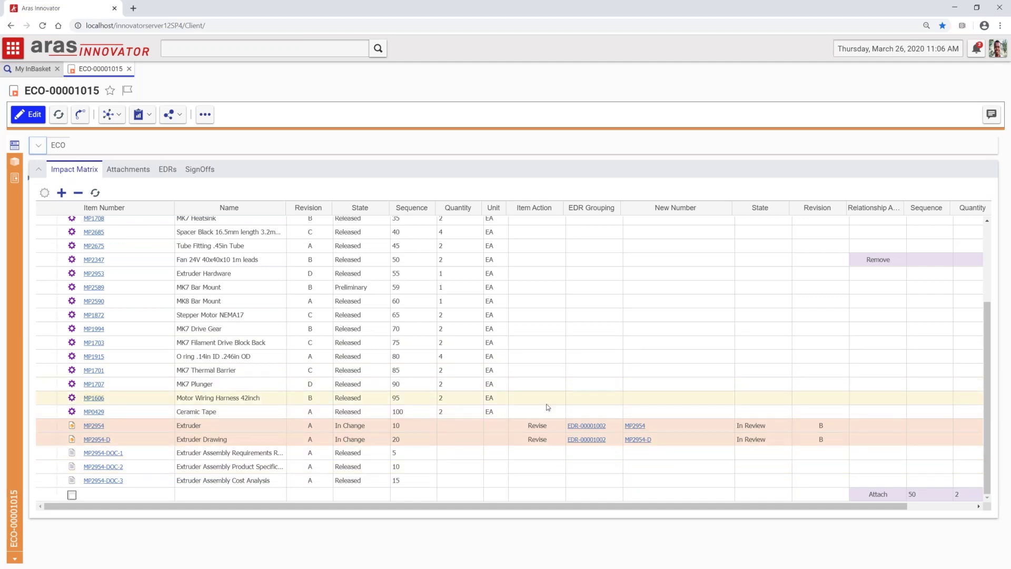
{"action": "left_click", "coordinate": [562, 427]}
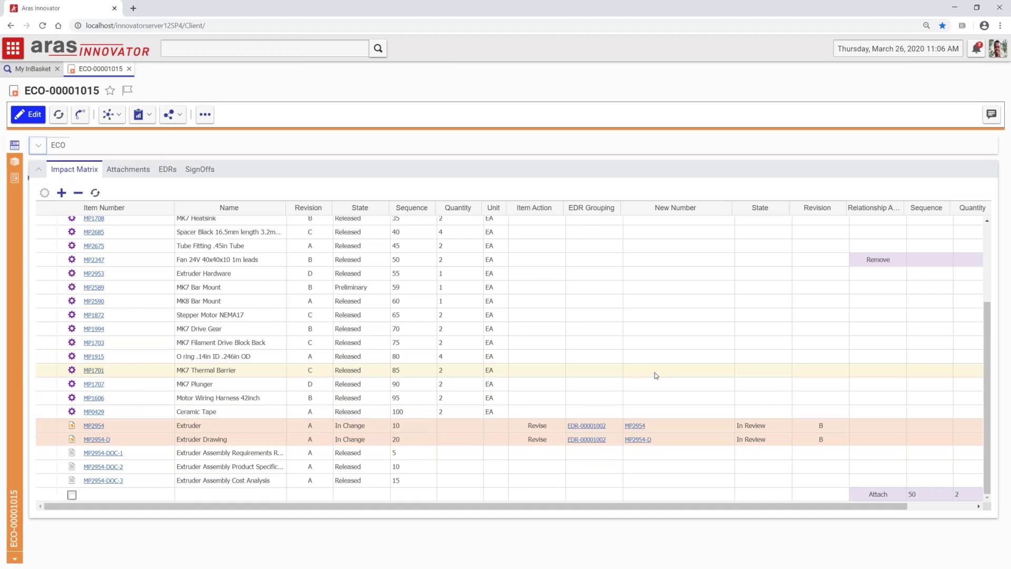
{"action": "scroll", "coordinate": [655, 372], "scroll_direction": "up", "scroll_amount": 1}
{"action": "scroll", "coordinate": [652, 384], "scroll_direction": "up", "scroll_amount": 2}
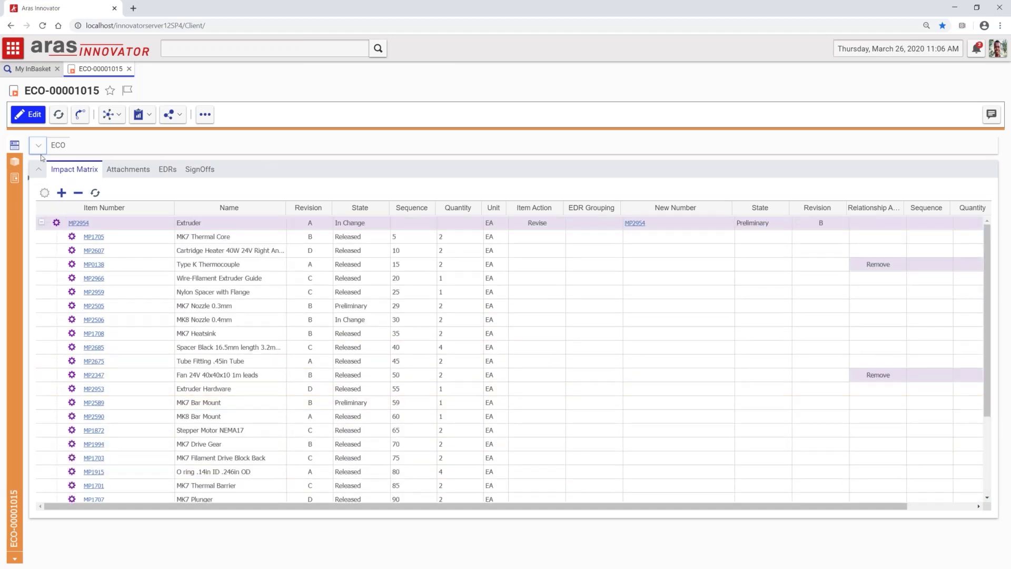
Step: Expand the ECO form section and review the Extruder and Extruder Drawing CAD rows in the Impact Matrix
{"action": "left_click", "coordinate": [38, 147]}
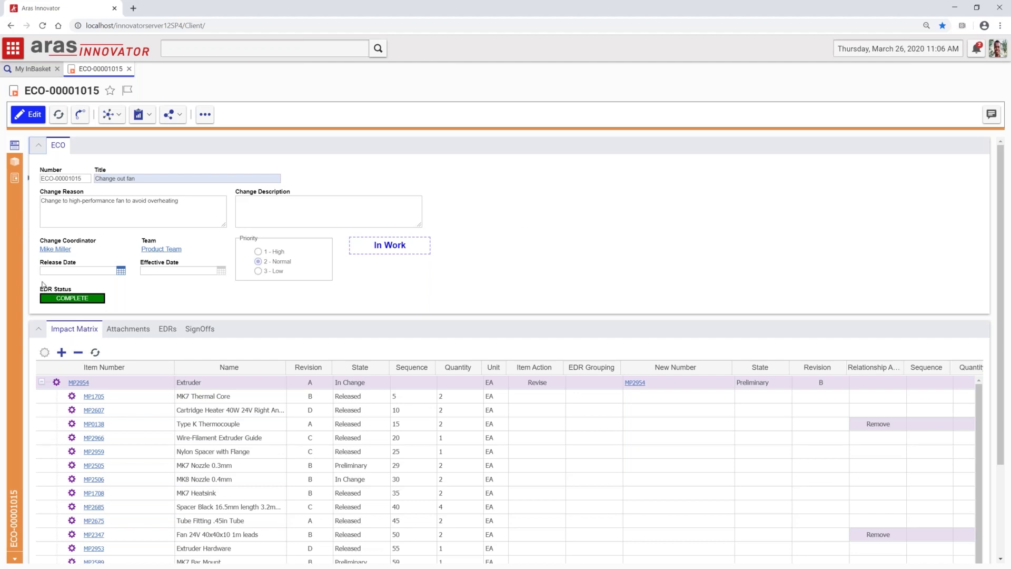
{"action": "left_click", "coordinate": [246, 393]}
{"action": "scroll", "coordinate": [246, 392], "scroll_direction": "down", "scroll_amount": 5}
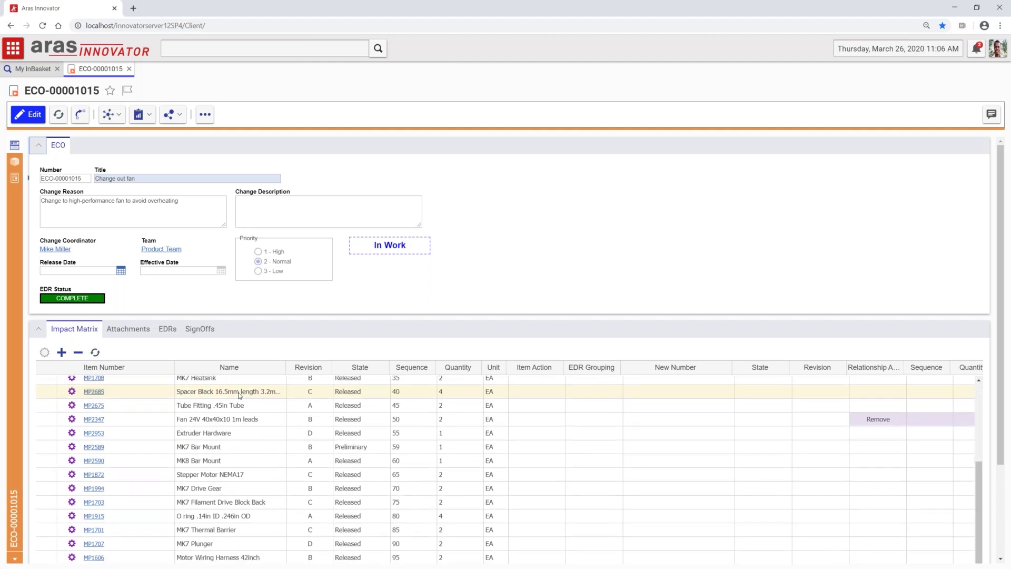
{"action": "scroll", "coordinate": [239, 394], "scroll_direction": "down", "scroll_amount": 2}
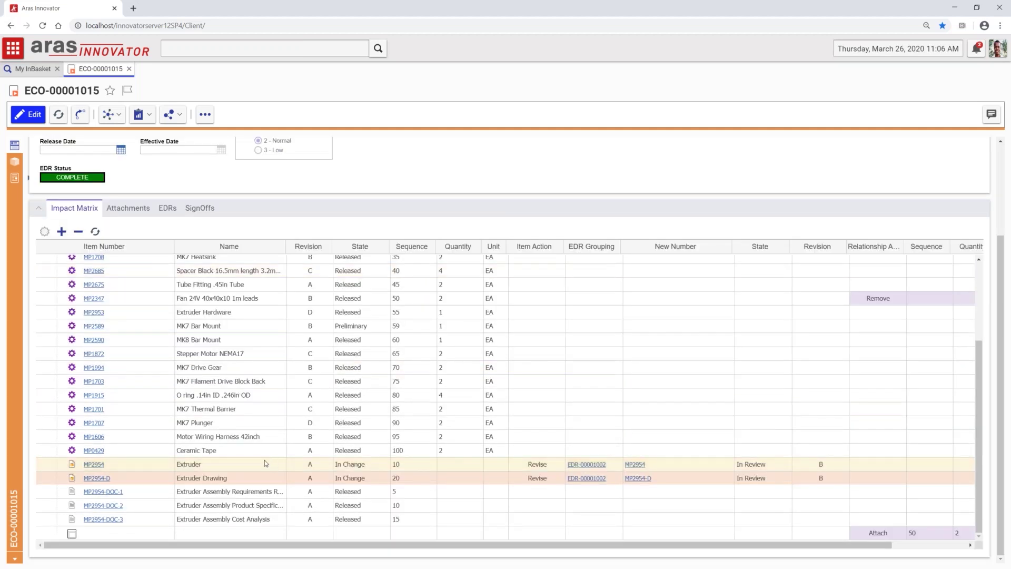
{"action": "left_click", "coordinate": [266, 463]}
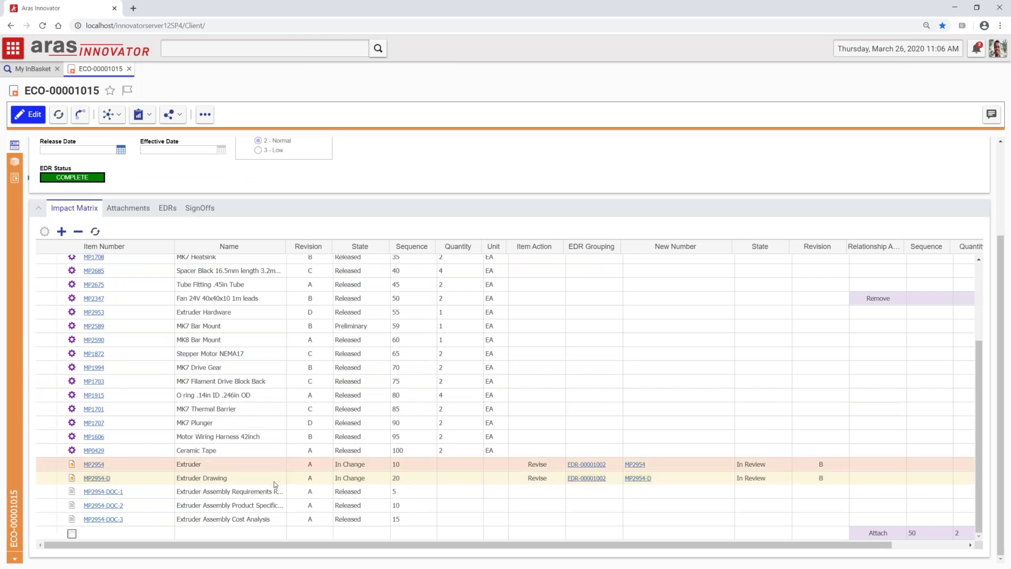
{"action": "left_click", "coordinate": [274, 481]}
{"action": "left_click", "coordinate": [279, 468], "text": "ctrl"}
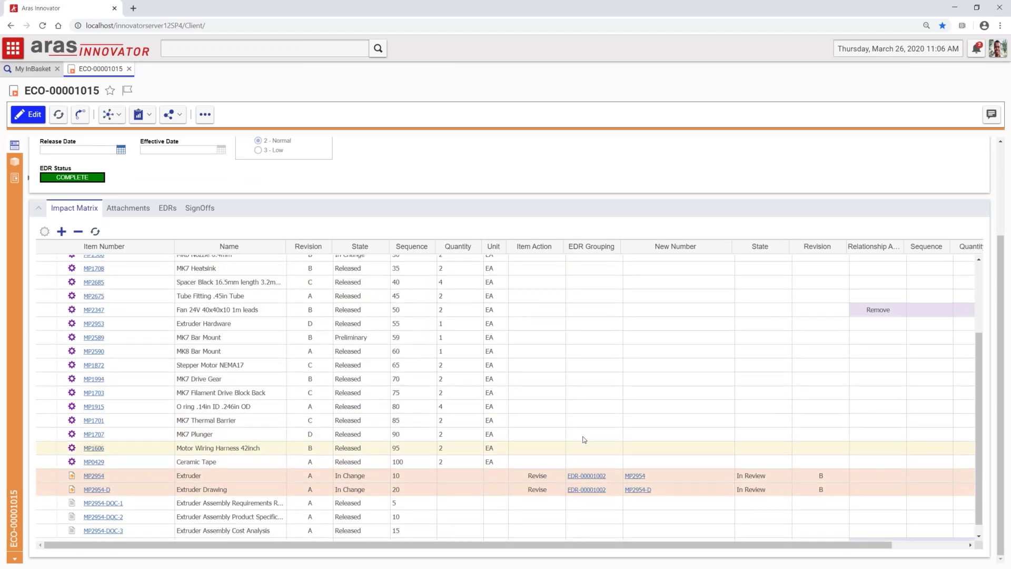
{"action": "scroll", "coordinate": [583, 439], "scroll_direction": "up", "scroll_amount": 3}
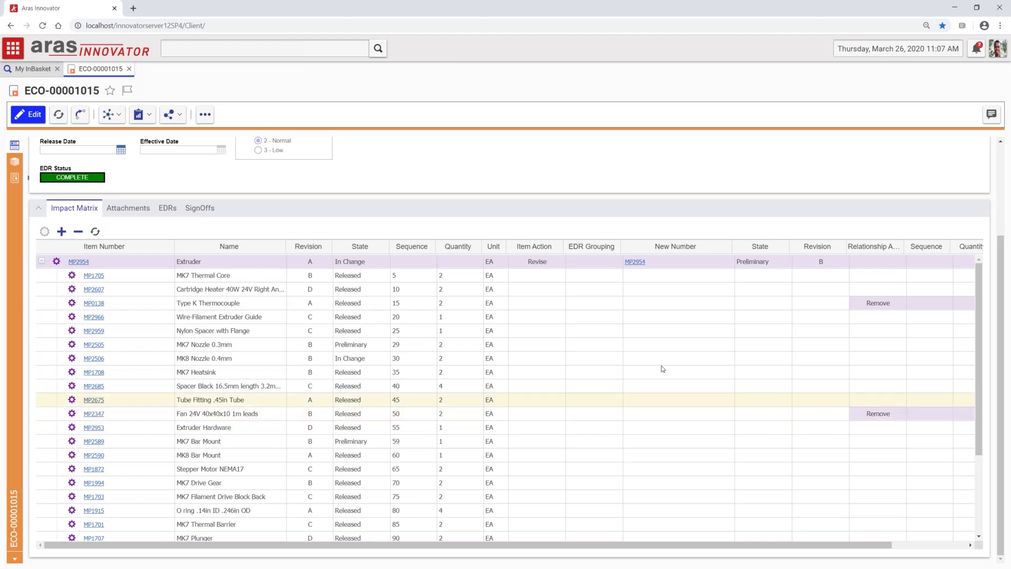
Step: Open the new revision of part MP2954 from the Impact Matrix and review its related documents and requirements
{"action": "left_click", "coordinate": [632, 265]}
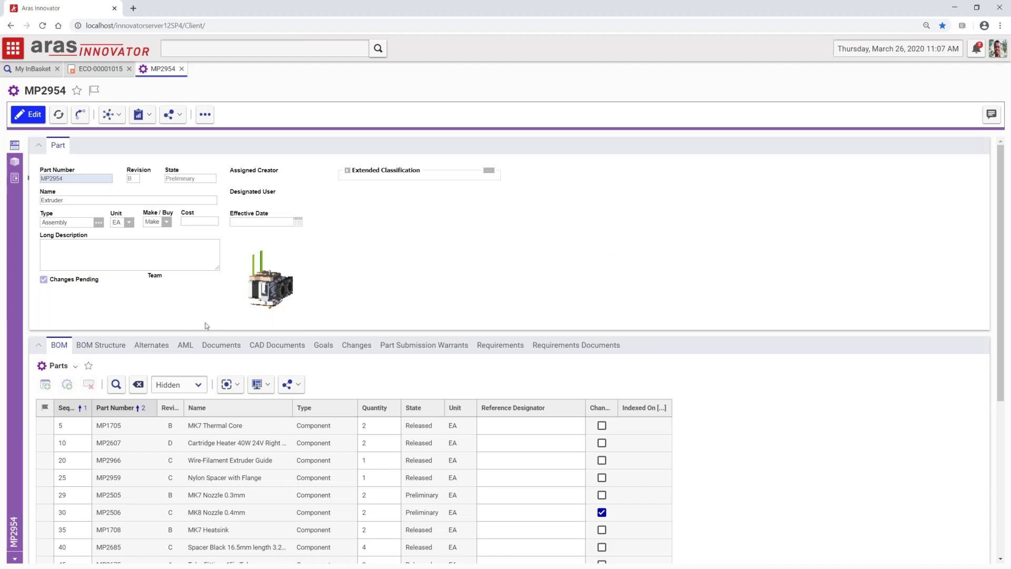
{"action": "left_click", "coordinate": [235, 349]}
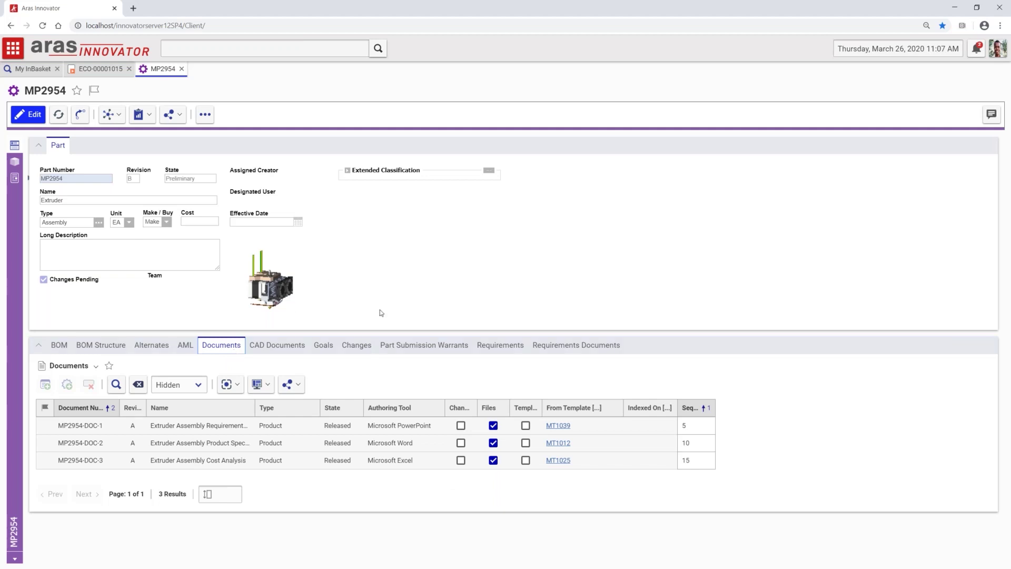
{"action": "left_click", "coordinate": [490, 348]}
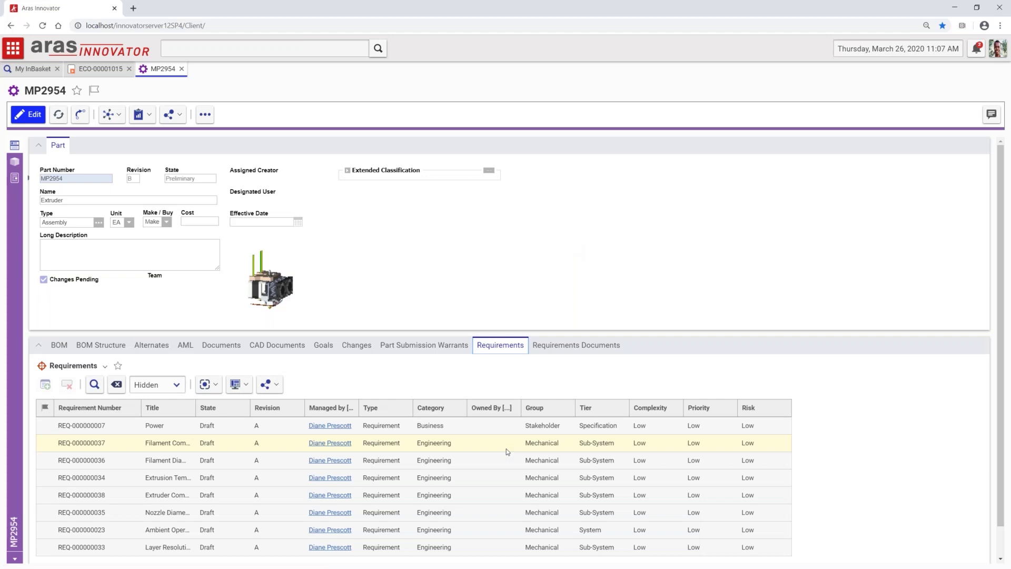
{"action": "scroll", "coordinate": [507, 451], "scroll_direction": "down", "scroll_amount": 1}
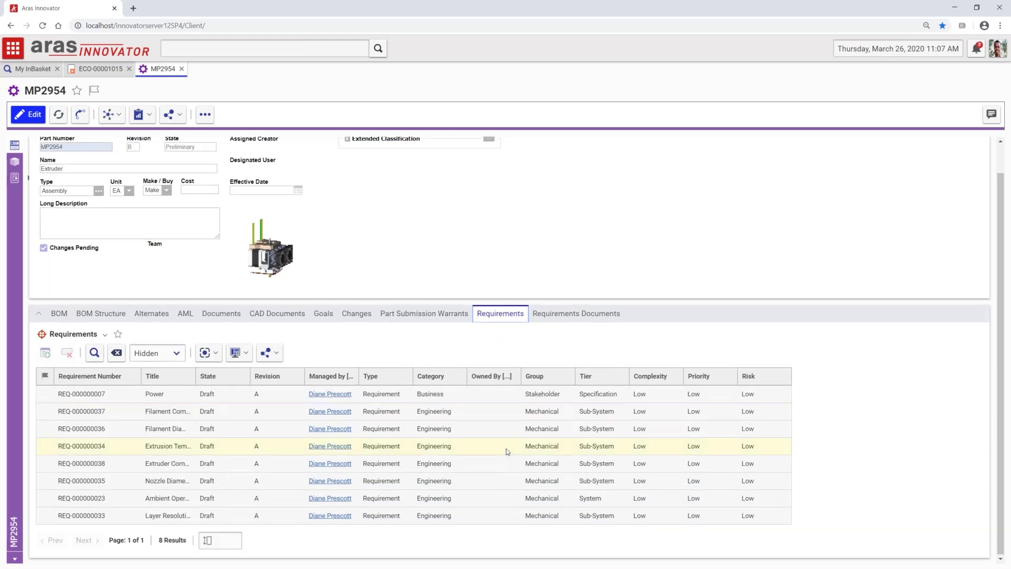
Step: Close part MP2954 and open the discussion of ECO-00001015 to read its comment history
{"action": "scroll", "coordinate": [519, 252], "scroll_direction": "up", "scroll_amount": 1}
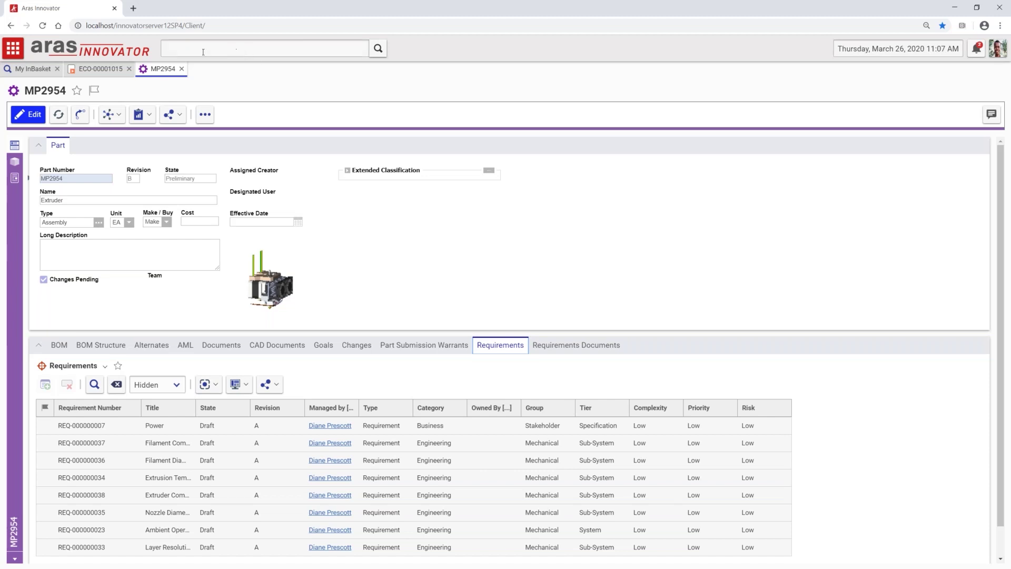
{"action": "left_click", "coordinate": [182, 69]}
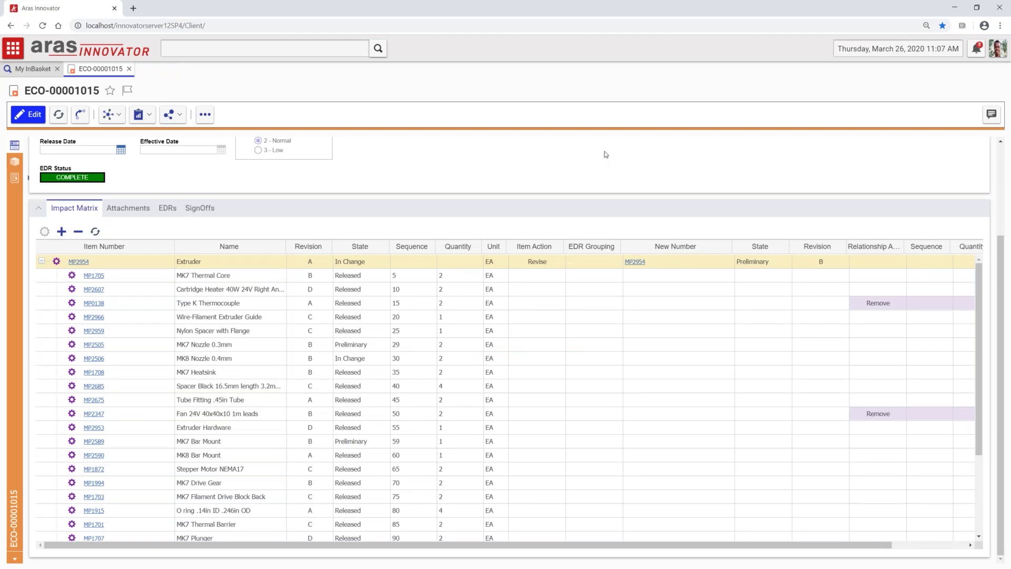
{"action": "left_click", "coordinate": [992, 114]}
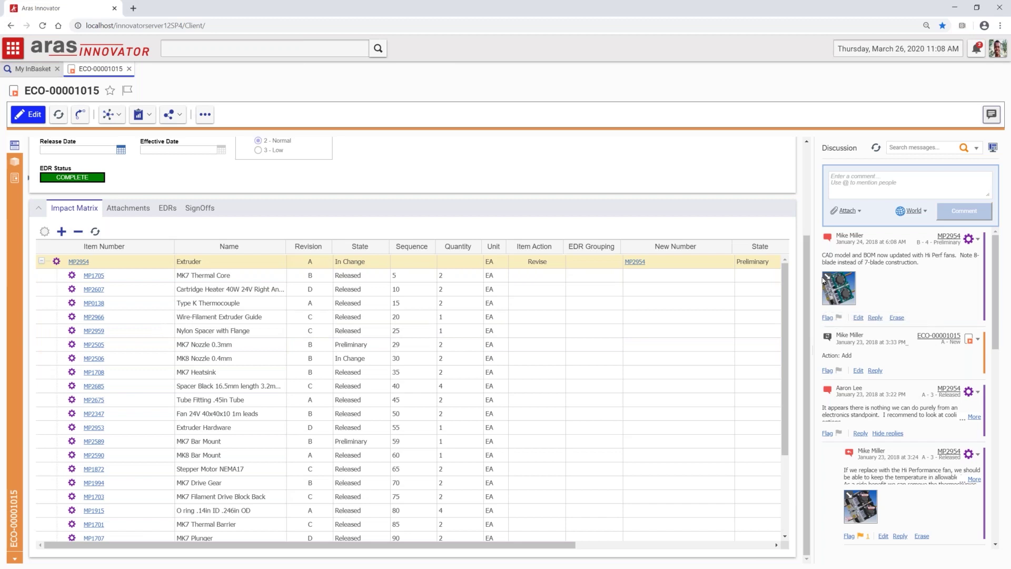
{"action": "scroll", "coordinate": [917, 315], "scroll_direction": "down", "scroll_amount": 3}
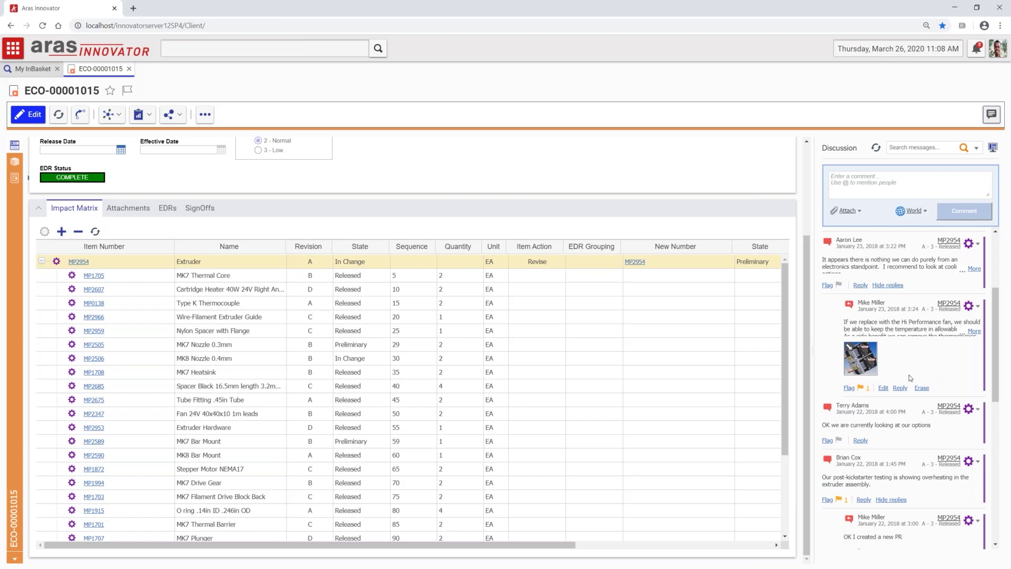
{"action": "scroll", "coordinate": [934, 385], "scroll_direction": "down", "scroll_amount": 1}
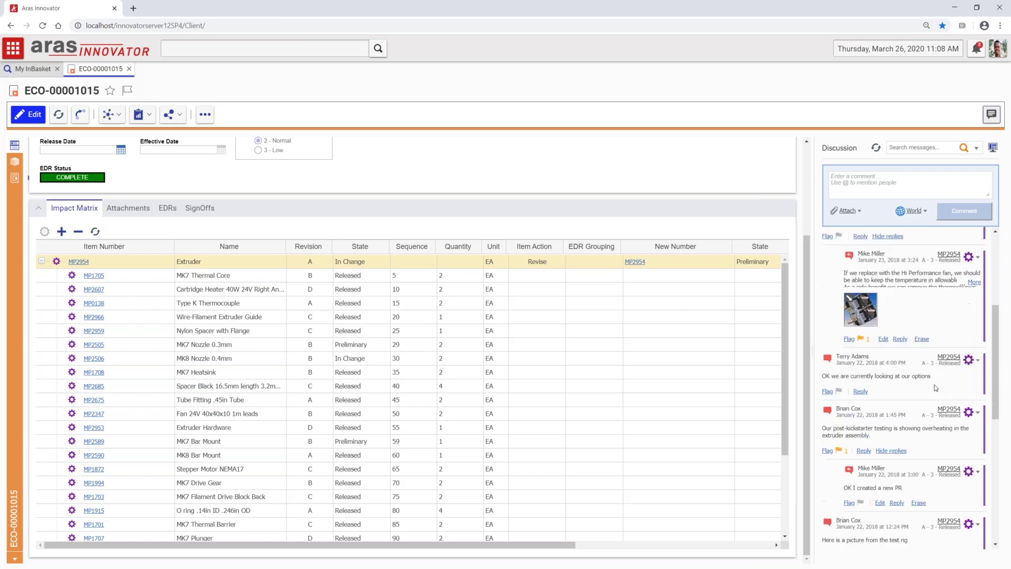
{"action": "scroll", "coordinate": [933, 388], "scroll_direction": "up", "scroll_amount": 1}
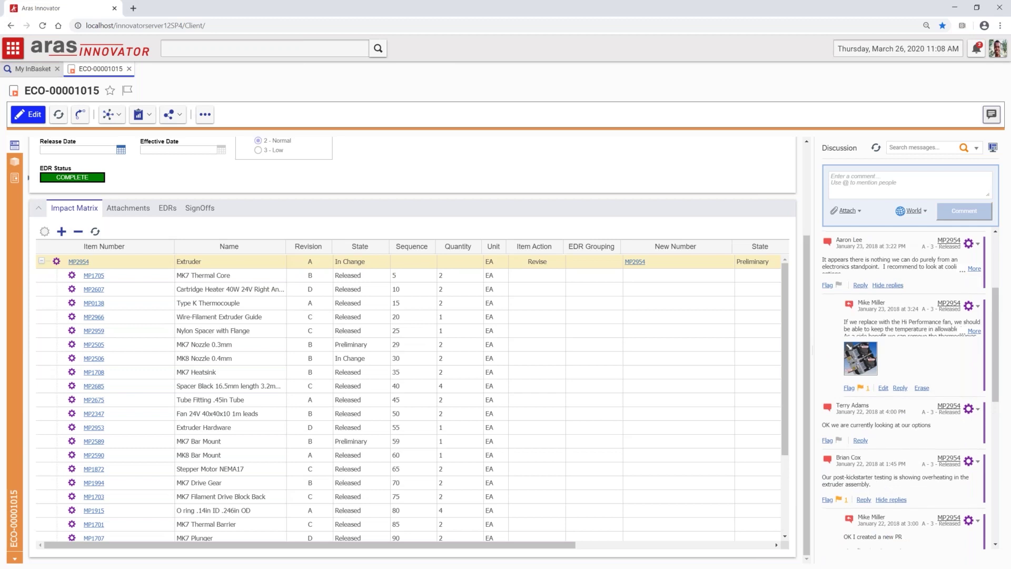
Step: Open the marked-up snapshot from the Hi Performance fan reply, then display the current 3D extruder model and inspect it from another angle
{"action": "left_click", "coordinate": [849, 352]}
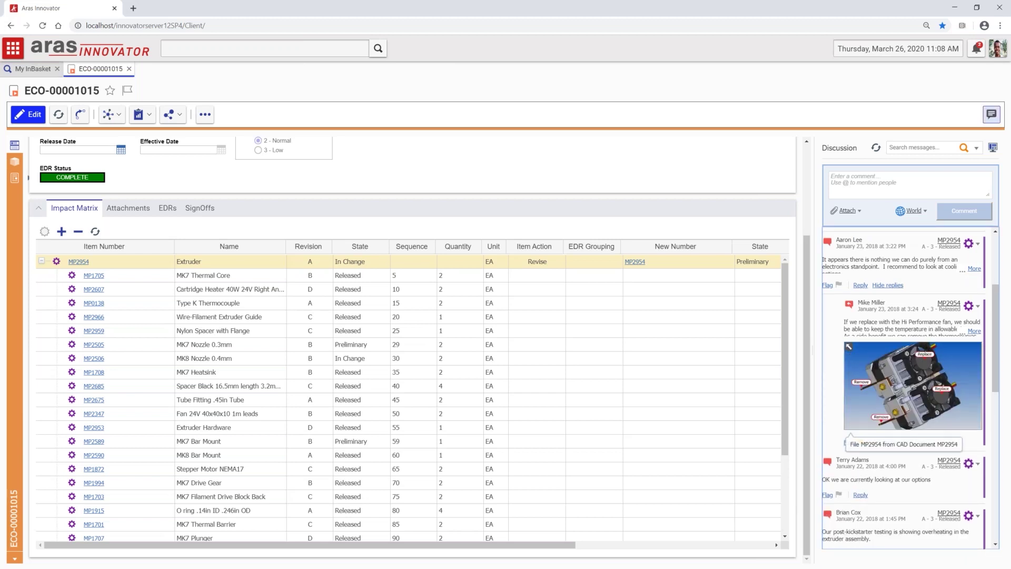
{"action": "left_click", "coordinate": [913, 386]}
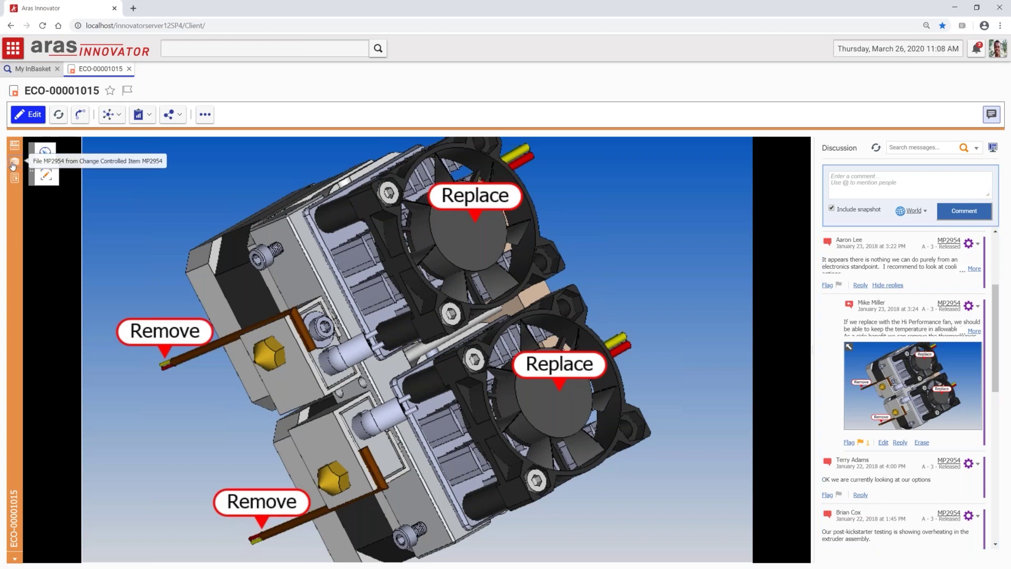
{"action": "left_click", "coordinate": [14, 162]}
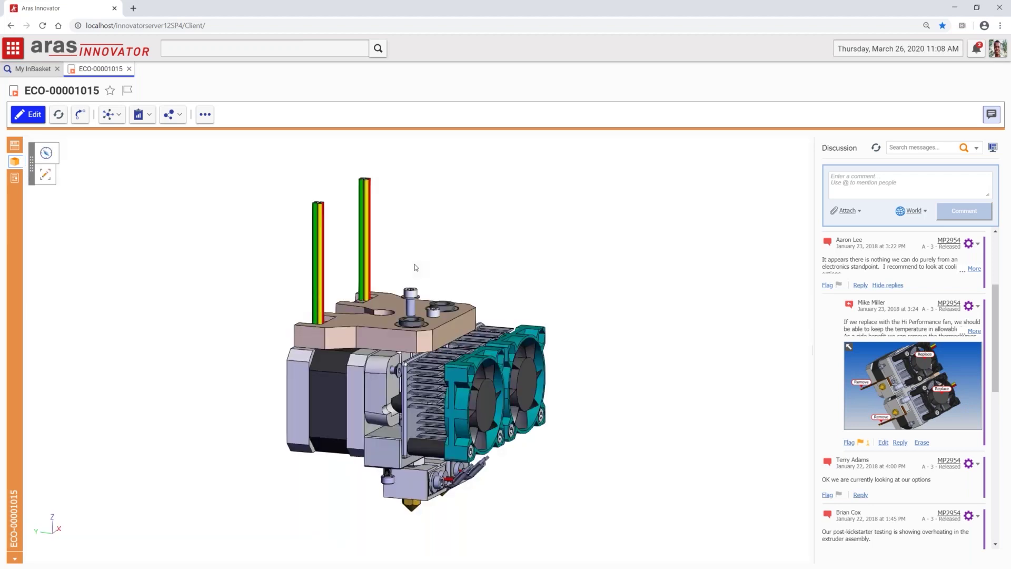
{"action": "left_click_drag", "start_coordinate": [392, 338], "coordinate": [595, 315]}
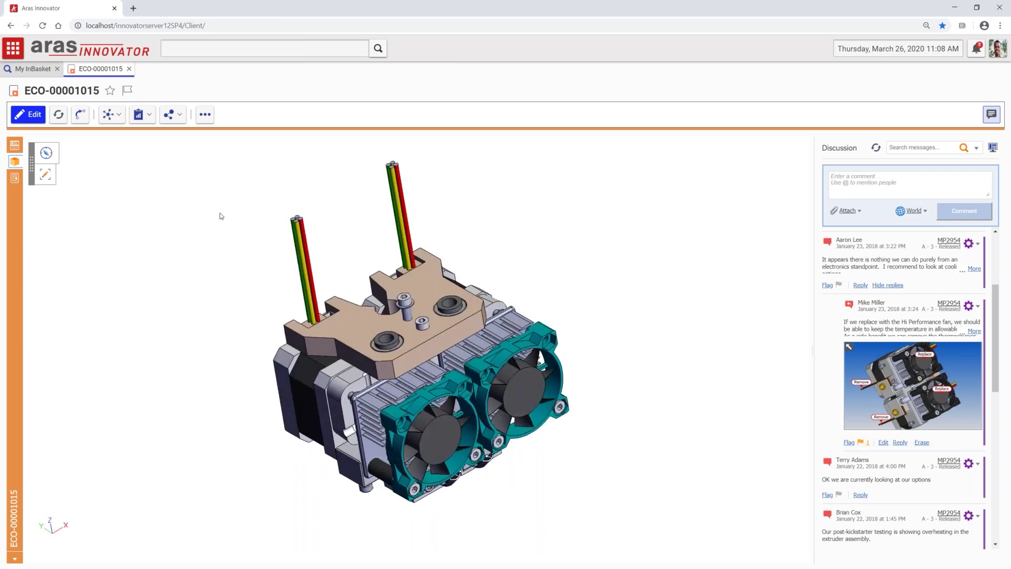
Step: Show the 3D model's part structure and highlight component MP2966 in the assembly
{"action": "left_click", "coordinate": [45, 154]}
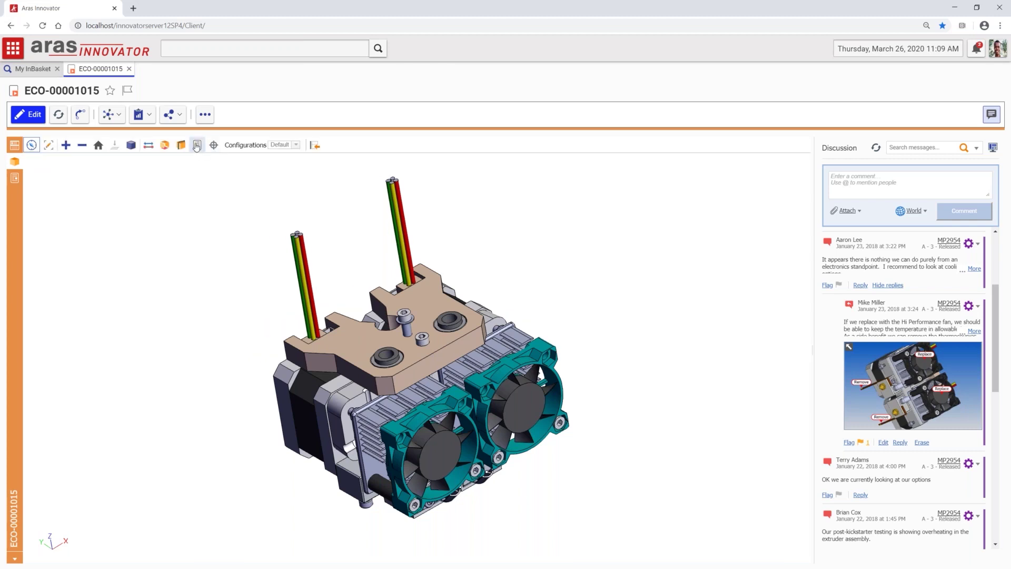
{"action": "left_click", "coordinate": [197, 145]}
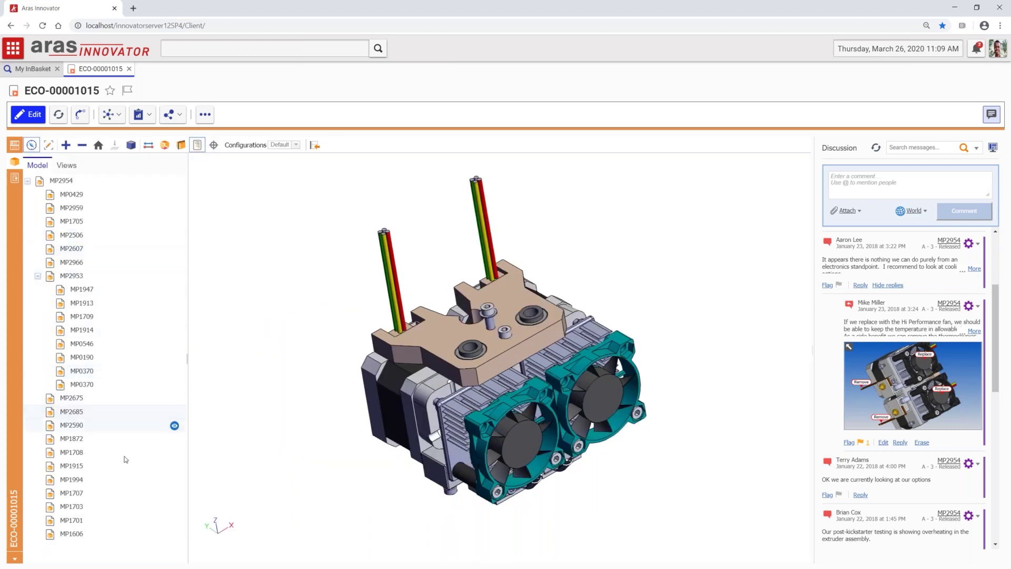
{"action": "left_click", "coordinate": [60, 263]}
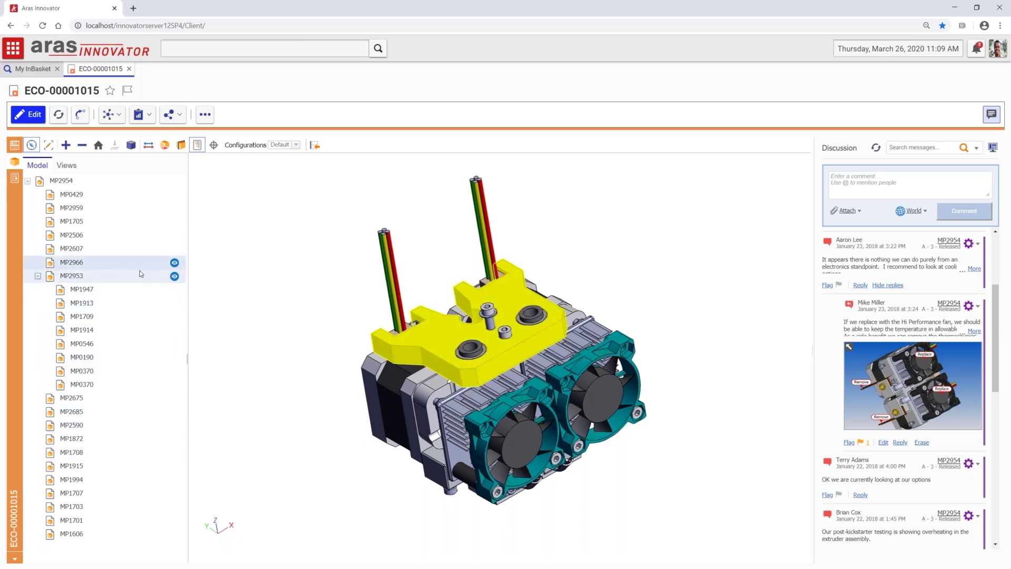
Step: Measure a straight edge of the extruder's top plate and the circular edge of its hole, then end measuring
{"action": "left_click", "coordinate": [149, 146]}
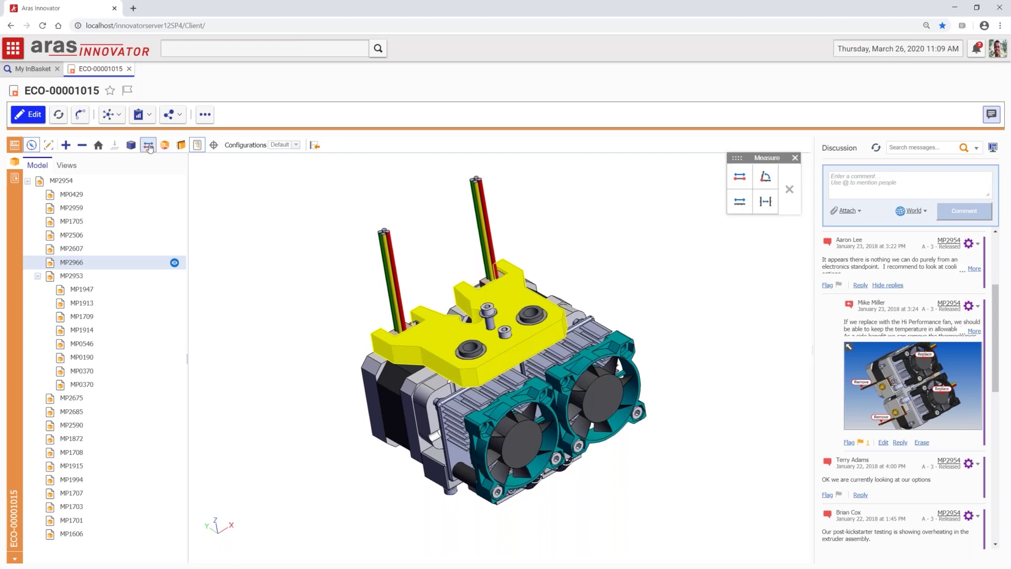
{"action": "left_click", "coordinate": [740, 209]}
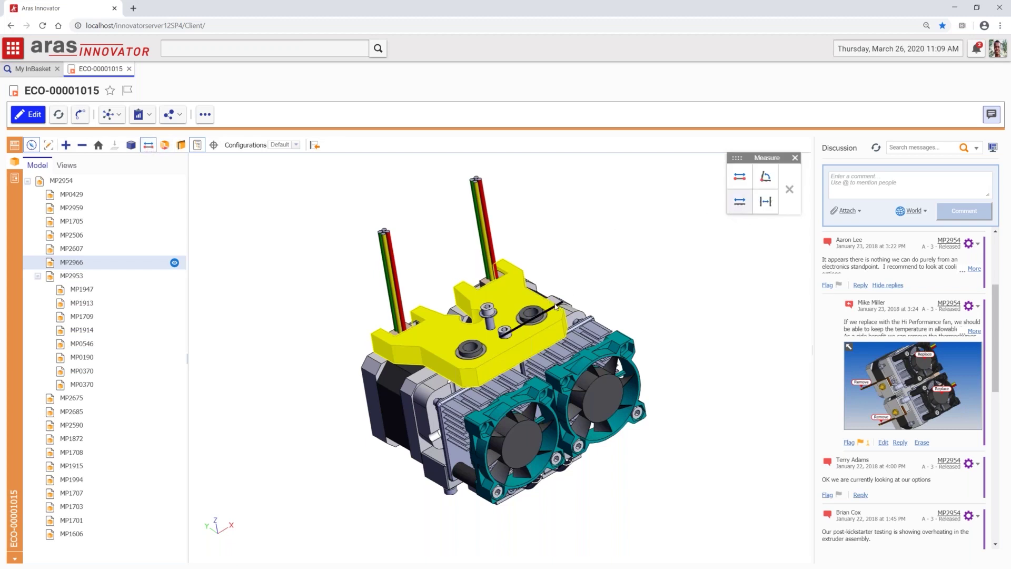
{"action": "left_click", "coordinate": [536, 295]}
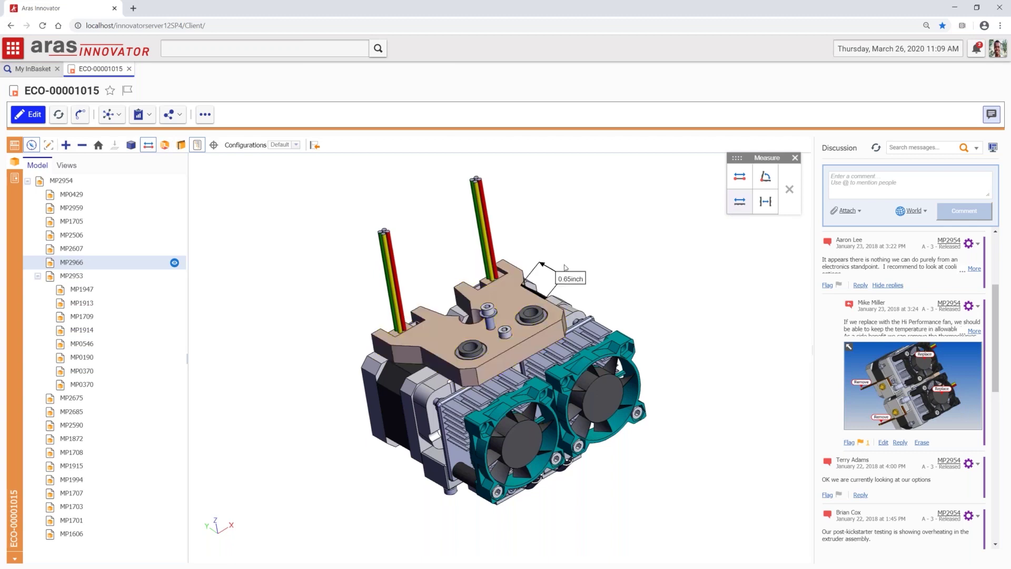
{"action": "left_click", "coordinate": [536, 318]}
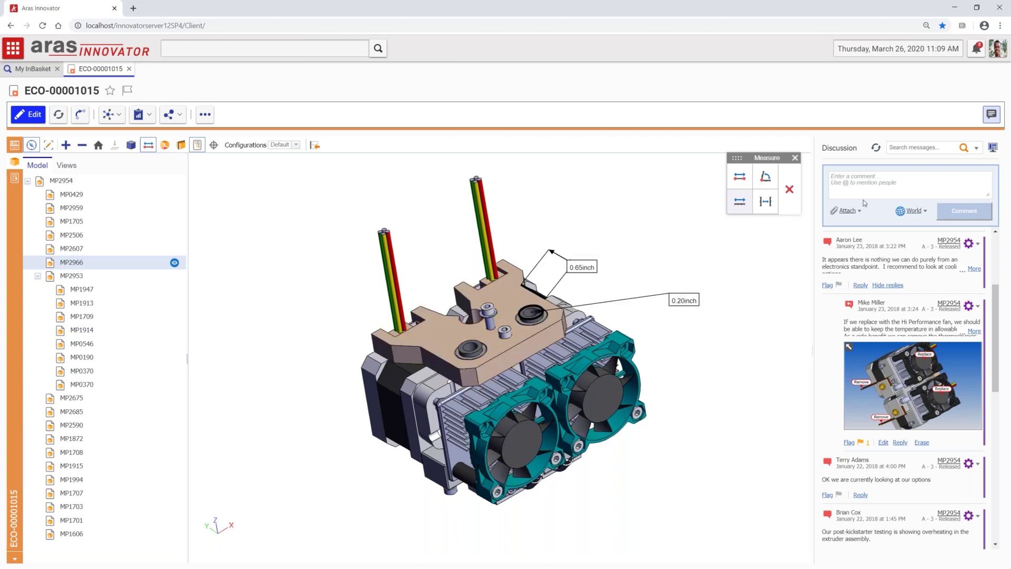
{"action": "left_click", "coordinate": [796, 158]}
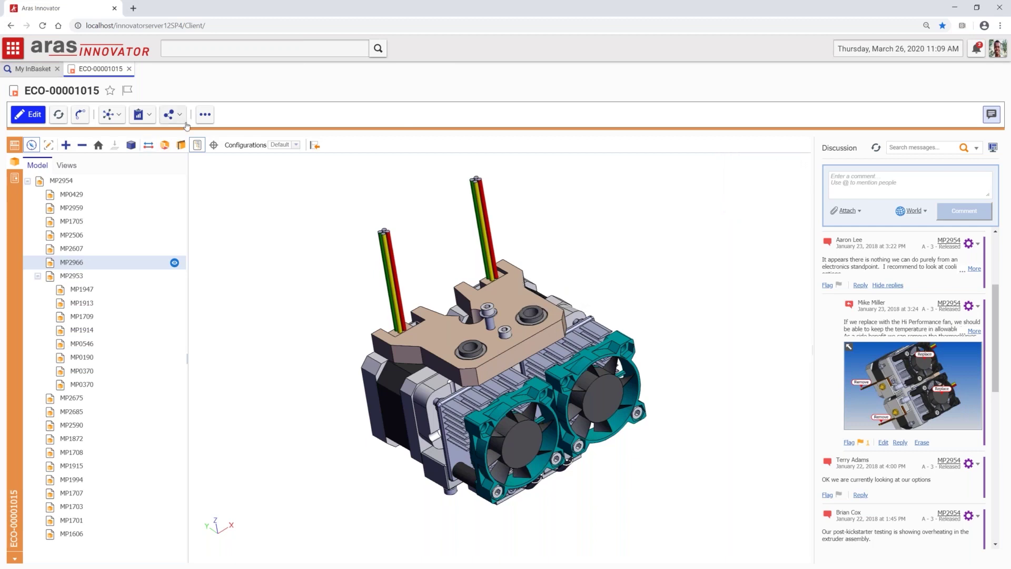
Step: Check the exploded view of the extruder assembly and return it to the assembled state
{"action": "left_click", "coordinate": [165, 148]}
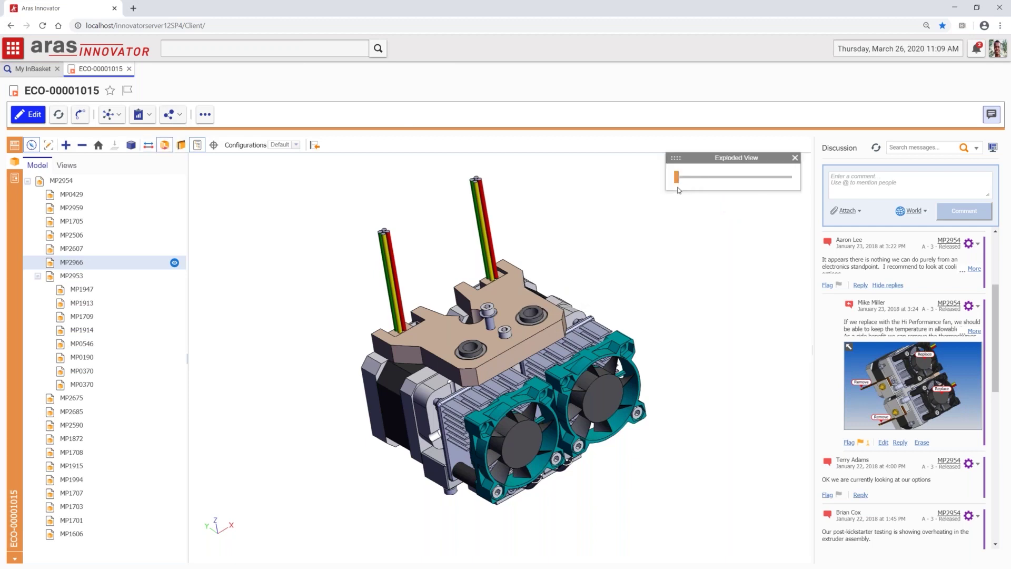
{"action": "mouse_move", "coordinate": [676, 177]}
{"action": "left_mouse_down"}
{"action": "mouse_move", "coordinate": [740, 178]}
{"action": "mouse_move", "coordinate": [677, 177]}
{"action": "left_mouse_up"}
{"action": "left_click", "coordinate": [795, 159]}
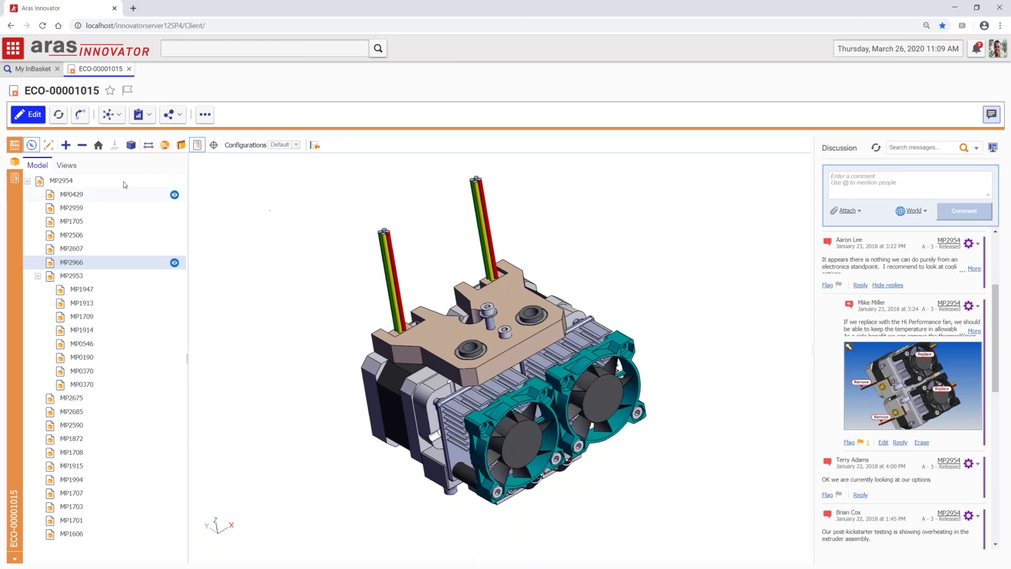
Step: Mark up a snapshot of the 3D model with a red freehand circle around the protruding screw and a "??" label beside it
{"action": "left_click", "coordinate": [49, 146]}
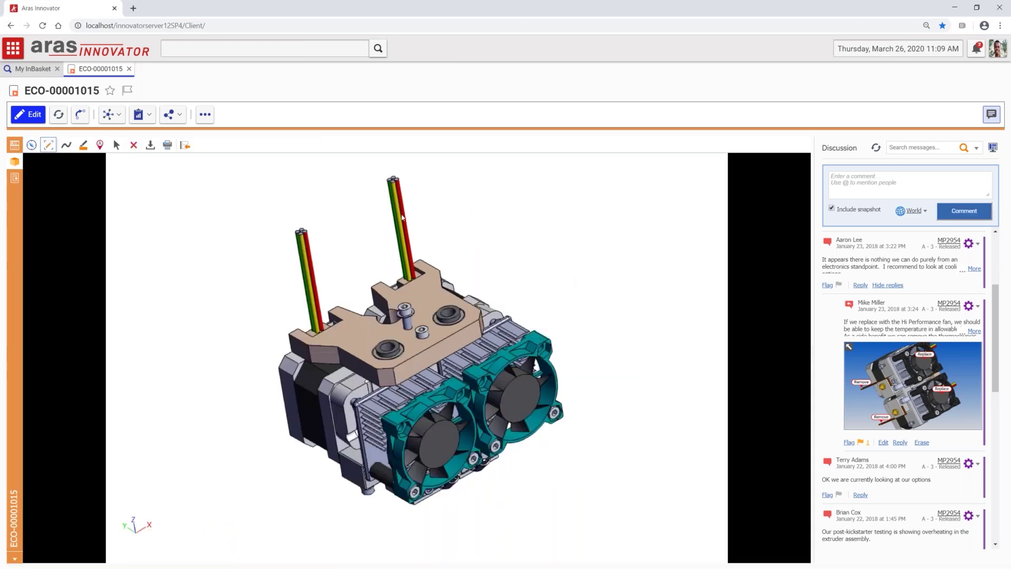
{"action": "left_click", "coordinate": [71, 145]}
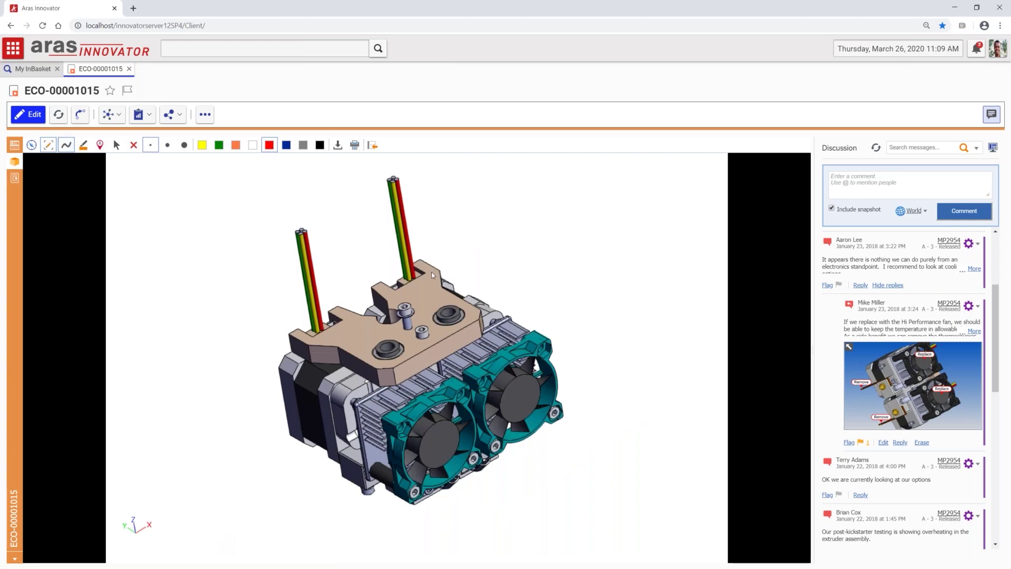
{"action": "mouse_move", "coordinate": [414, 297]}
{"action": "left_mouse_down"}
{"action": "mouse_move", "coordinate": [392, 295]}
{"action": "mouse_move", "coordinate": [402, 337]}
{"action": "mouse_move", "coordinate": [419, 319]}
{"action": "mouse_move", "coordinate": [395, 288]}
{"action": "left_mouse_up"}
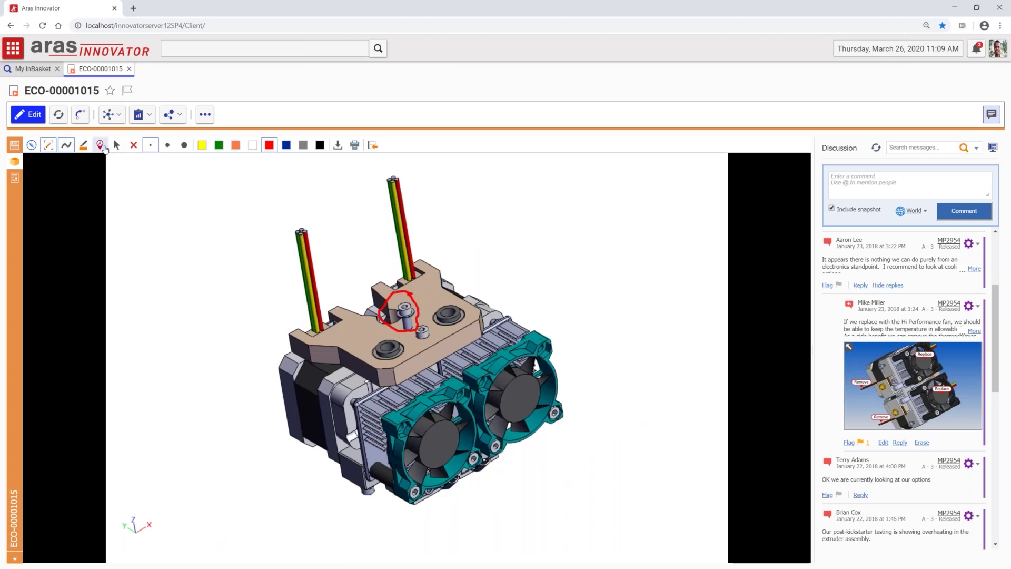
{"action": "left_click", "coordinate": [102, 146]}
{"action": "left_click", "coordinate": [471, 248]}
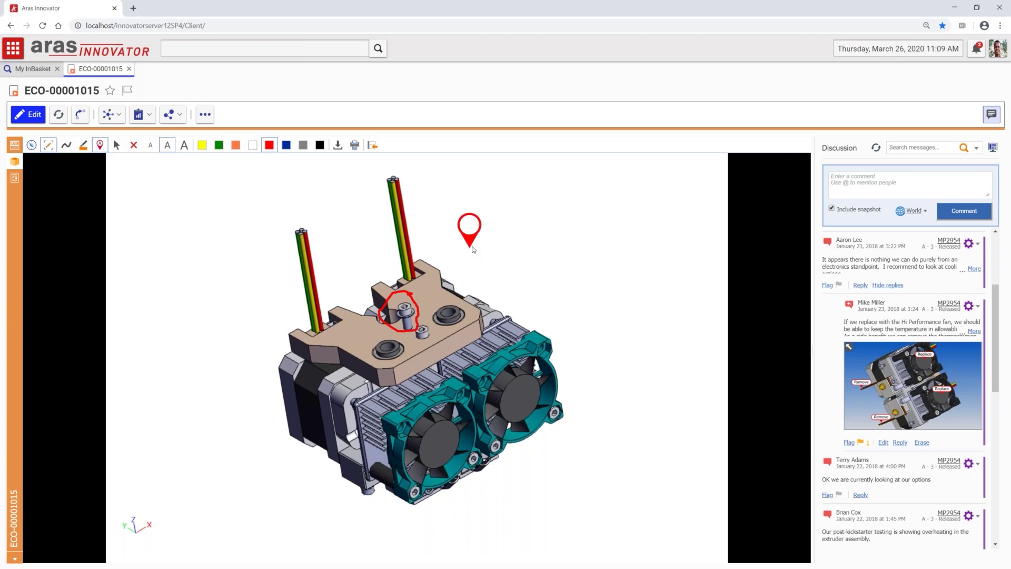
{"action": "type", "text": "??"}
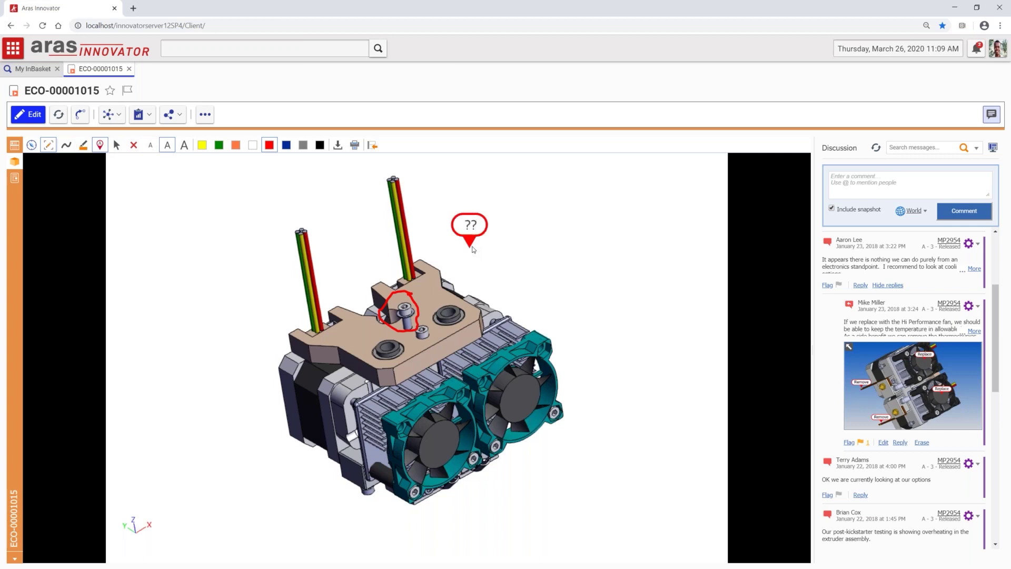
Step: Post the comment "Problem?" with the marked-up snapshot to the ECO discussion and reopen that snapshot from the new entry
{"action": "left_click", "coordinate": [851, 185]}
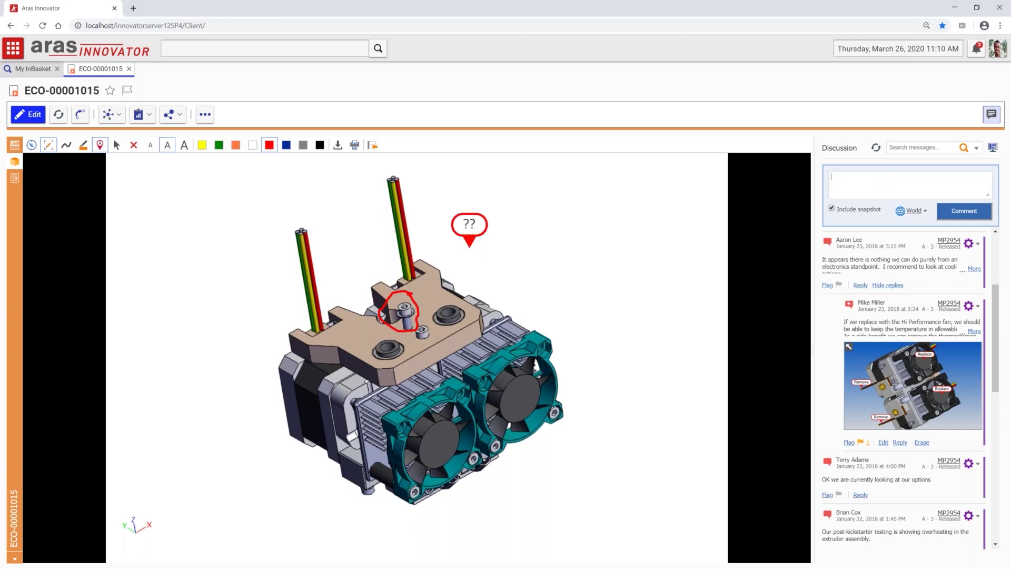
{"action": "type", "text": "Problem?"}
{"action": "left_click", "coordinate": [964, 211]}
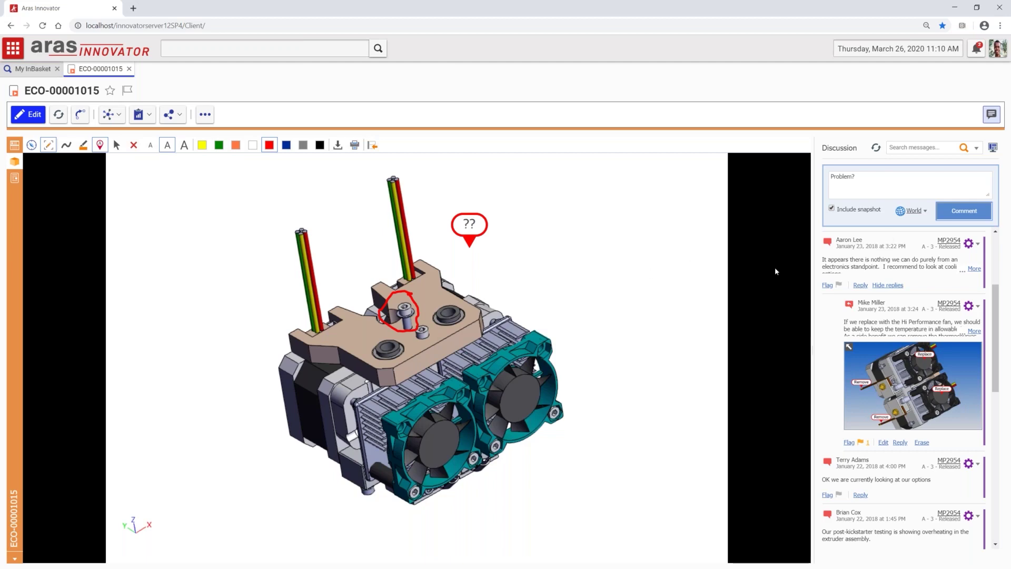
{"action": "left_click", "coordinate": [828, 270]}
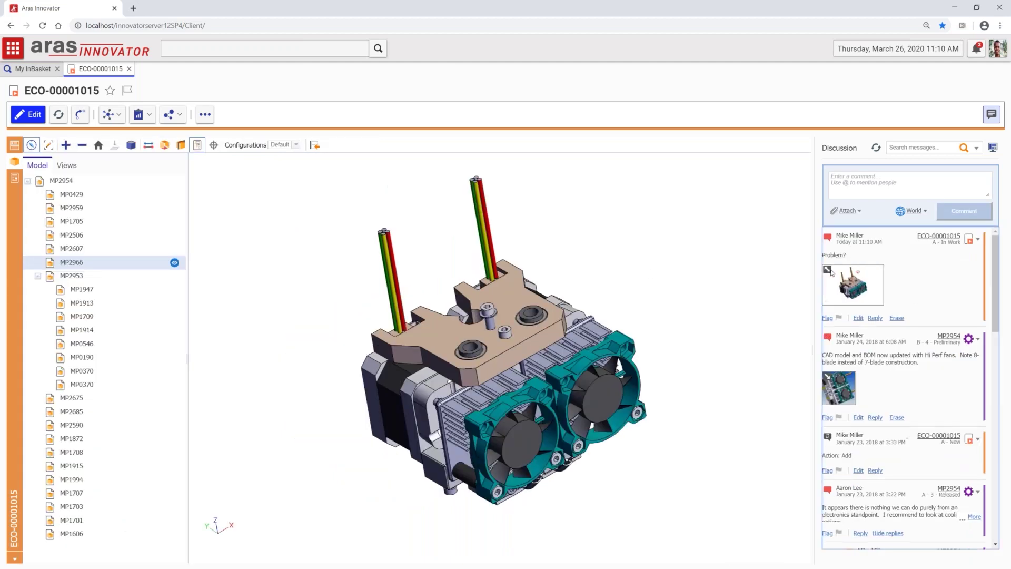
{"action": "left_click", "coordinate": [901, 311]}
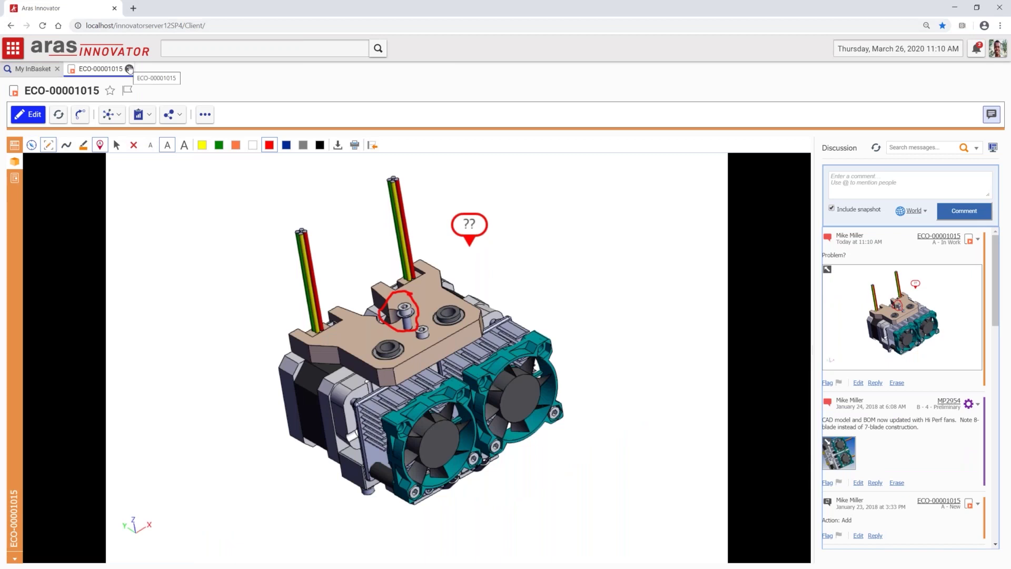
Step: Return to the ECO form, review its sign-off history and start the vote on the active Draft Changes activity
{"action": "left_click", "coordinate": [14, 146]}
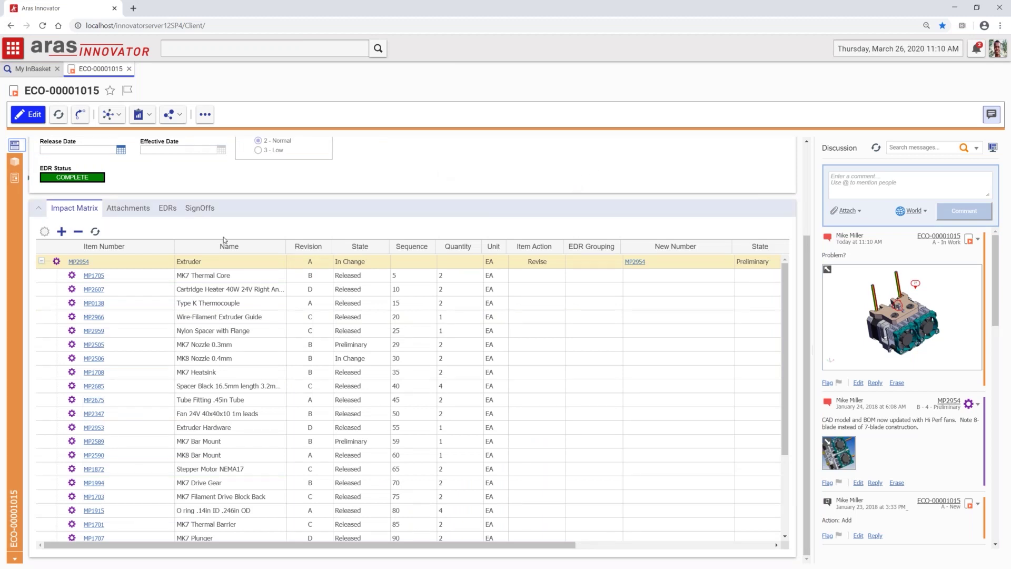
{"action": "left_click", "coordinate": [200, 208]}
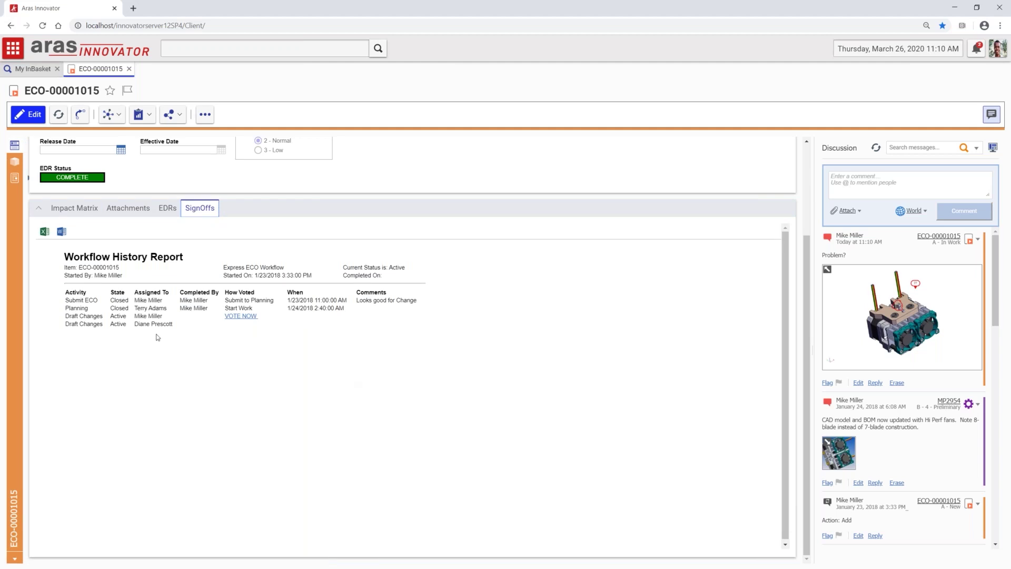
{"action": "left_click", "coordinate": [255, 318]}
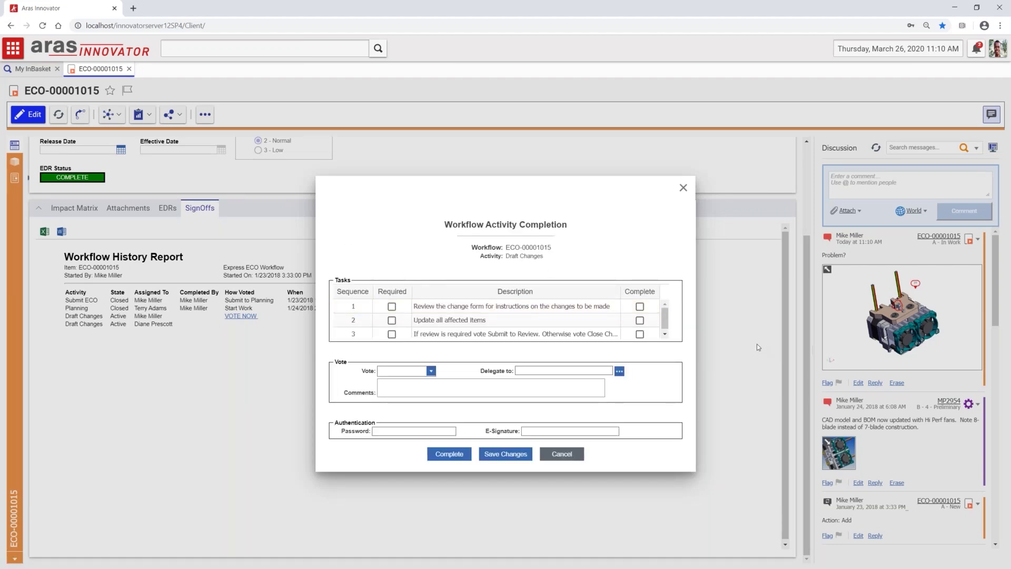
Step: Mark tasks 1, 2 and 3 of the Draft Changes activity as complete
{"action": "left_click", "coordinate": [639, 307]}
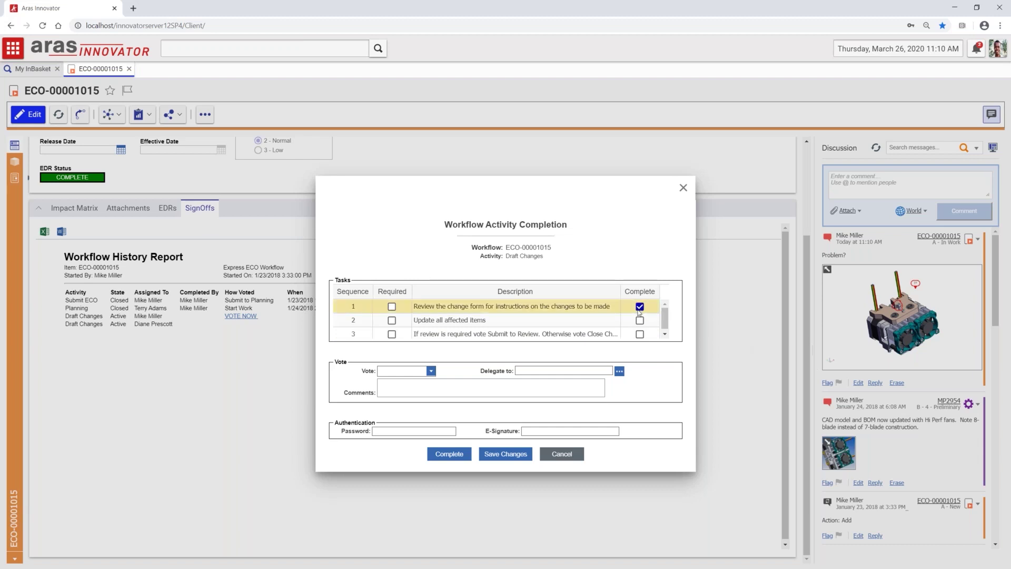
{"action": "left_click", "coordinate": [639, 321]}
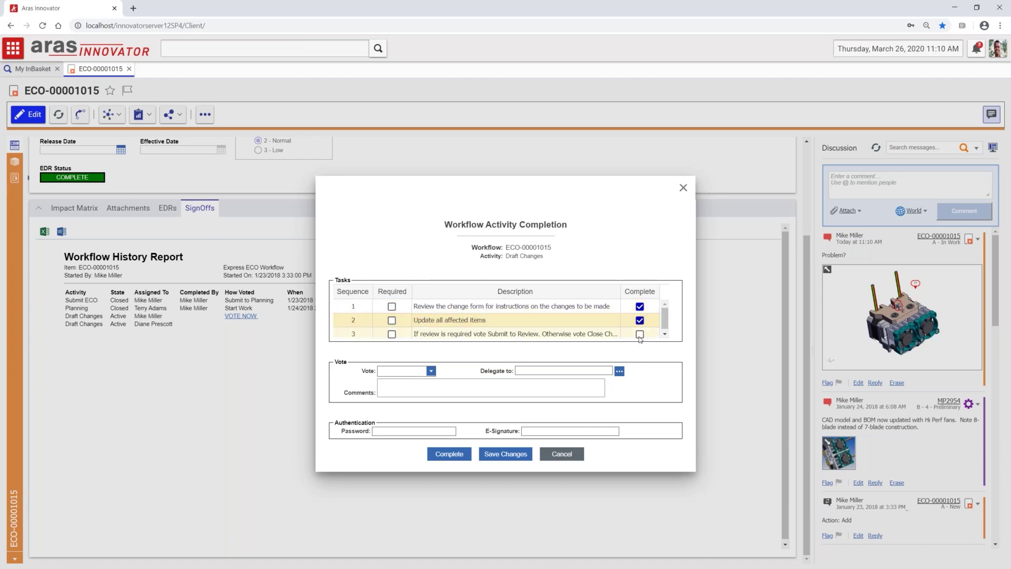
{"action": "left_click", "coordinate": [640, 335]}
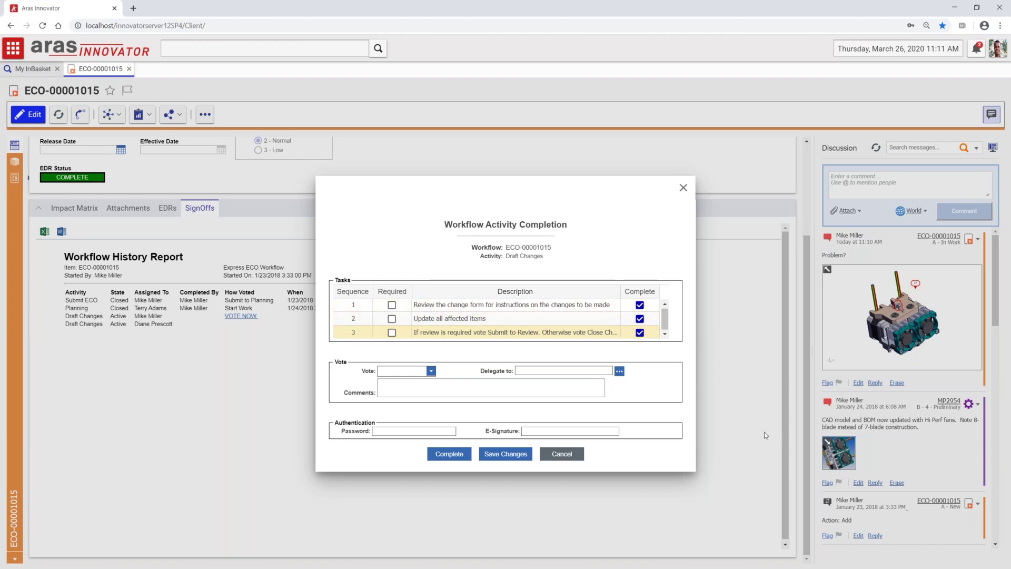
Step: Vote Close Change on the Draft Changes activity, enter the account password and complete the activity
{"action": "left_click", "coordinate": [431, 372]}
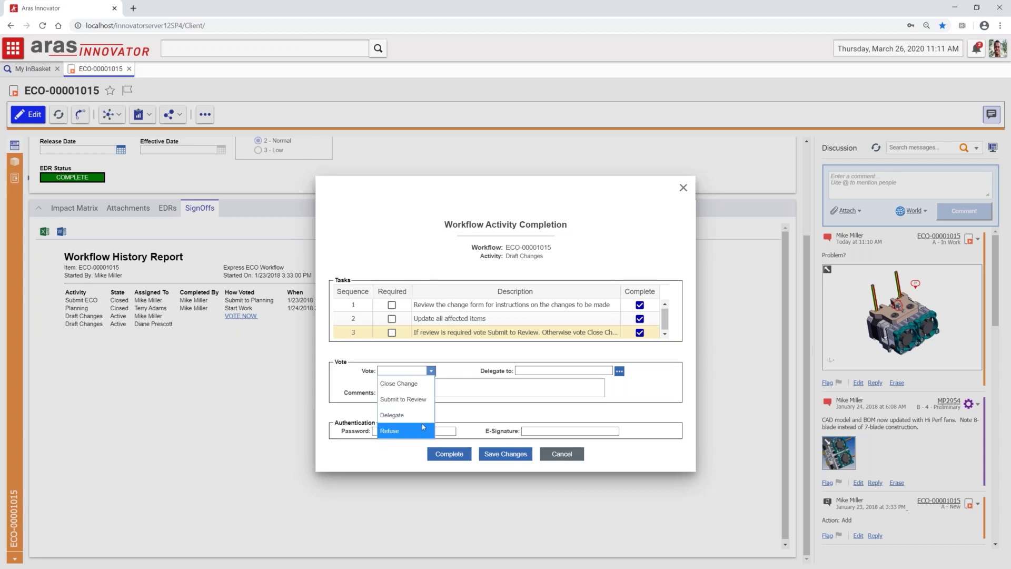
{"action": "left_click", "coordinate": [425, 390]}
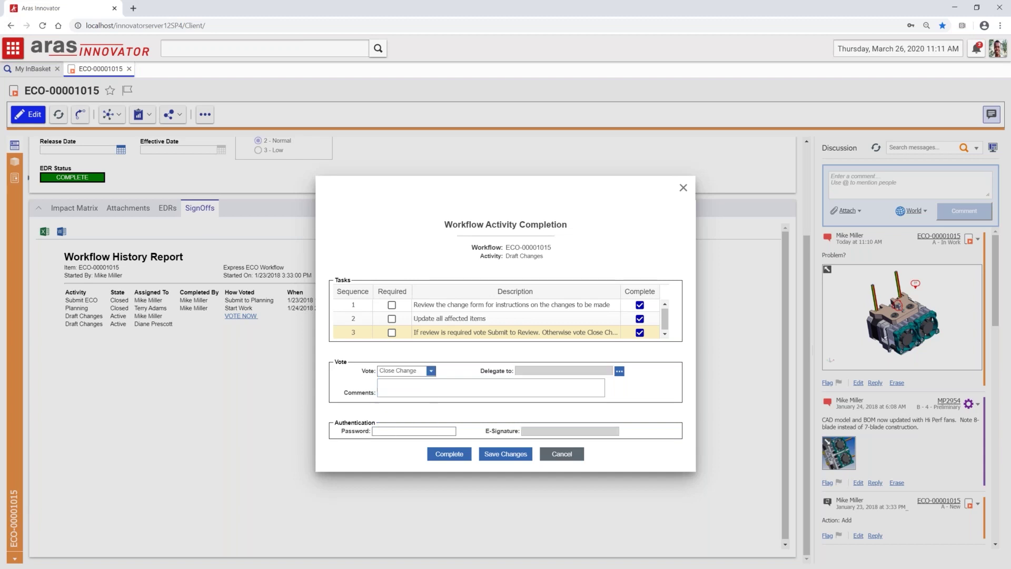
{"action": "left_click", "coordinate": [413, 431]}
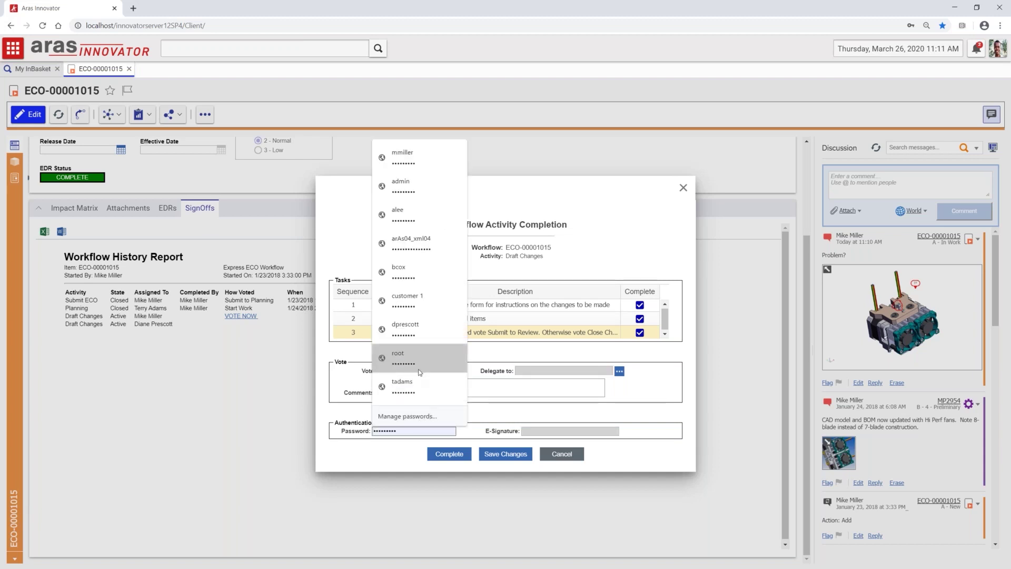
{"action": "left_click", "coordinate": [403, 157]}
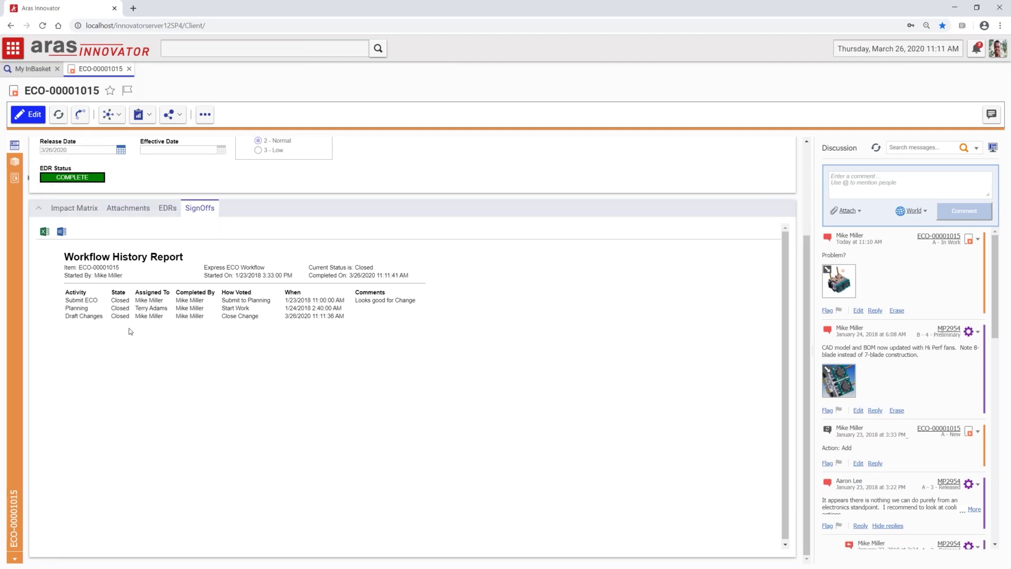
Step: Check the ECO's form and impact matrix, then open the new MP2954 revision and view its related changes
{"action": "scroll", "coordinate": [131, 331], "scroll_direction": "up", "scroll_amount": 3}
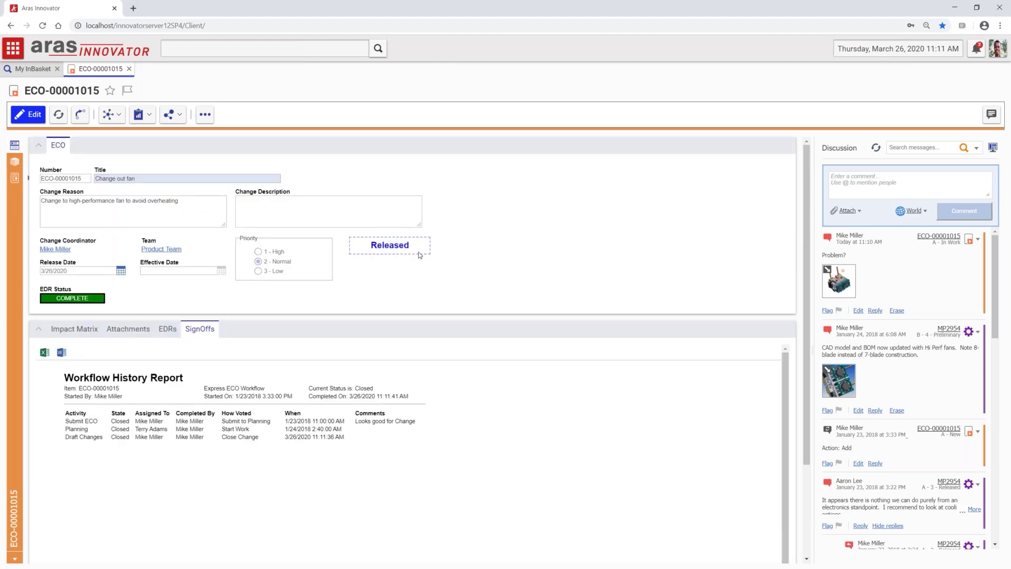
{"action": "left_click", "coordinate": [74, 329]}
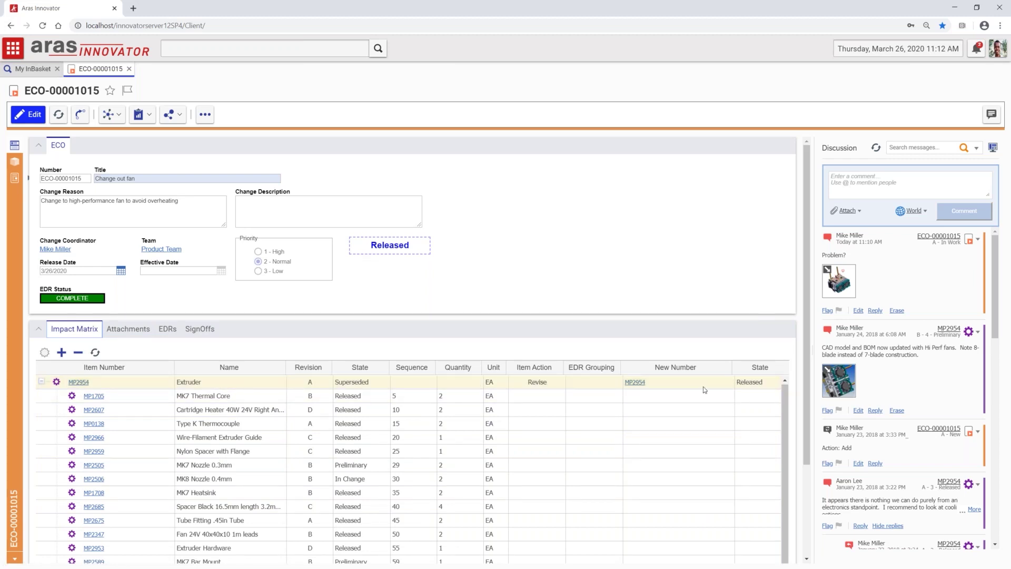
{"action": "left_click", "coordinate": [635, 383]}
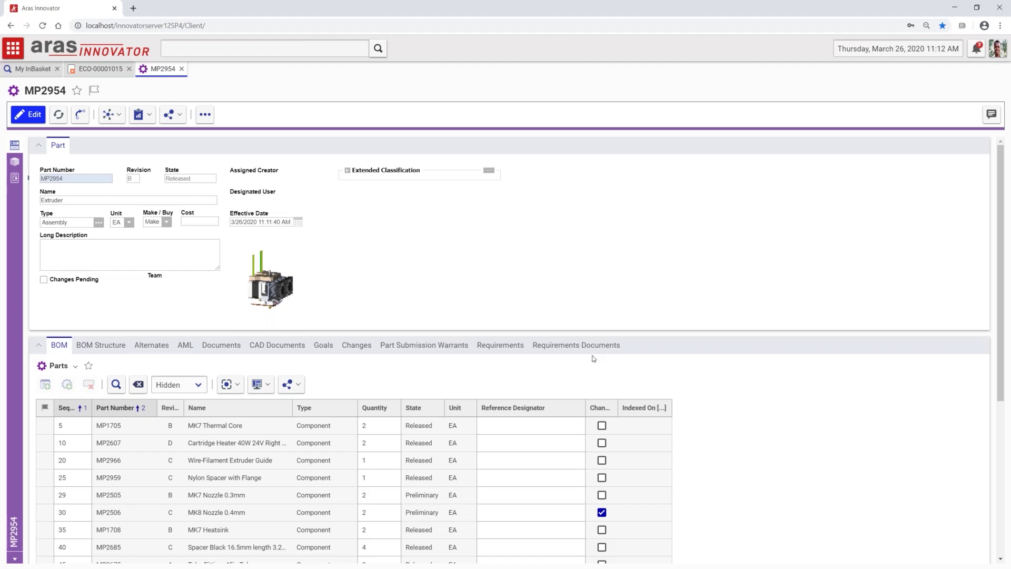
{"action": "left_click", "coordinate": [356, 346]}
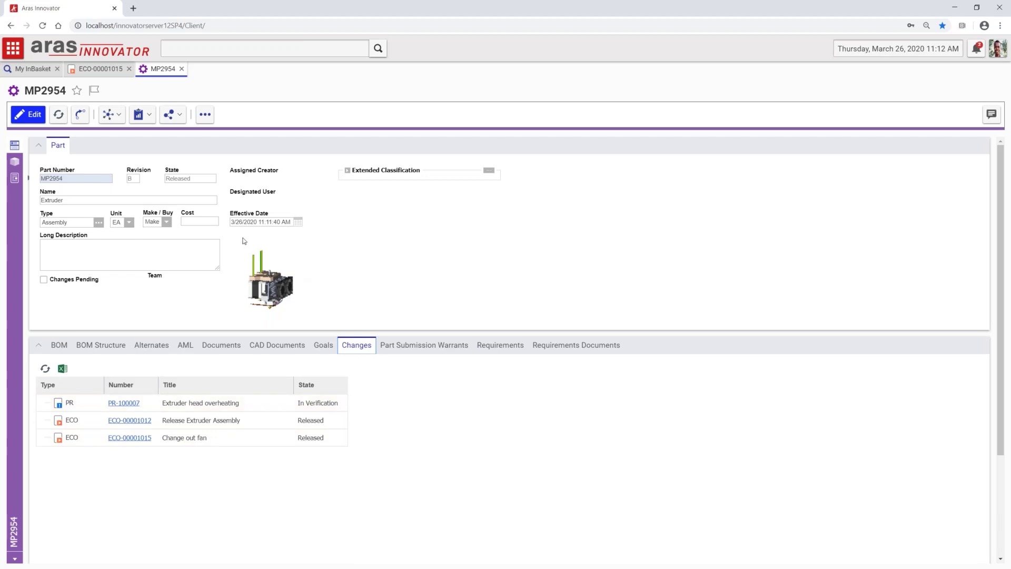
Step: Open revision A of MP2954 from its item versions and tear it off into a separate window beside revision B
{"action": "left_click", "coordinate": [119, 117]}
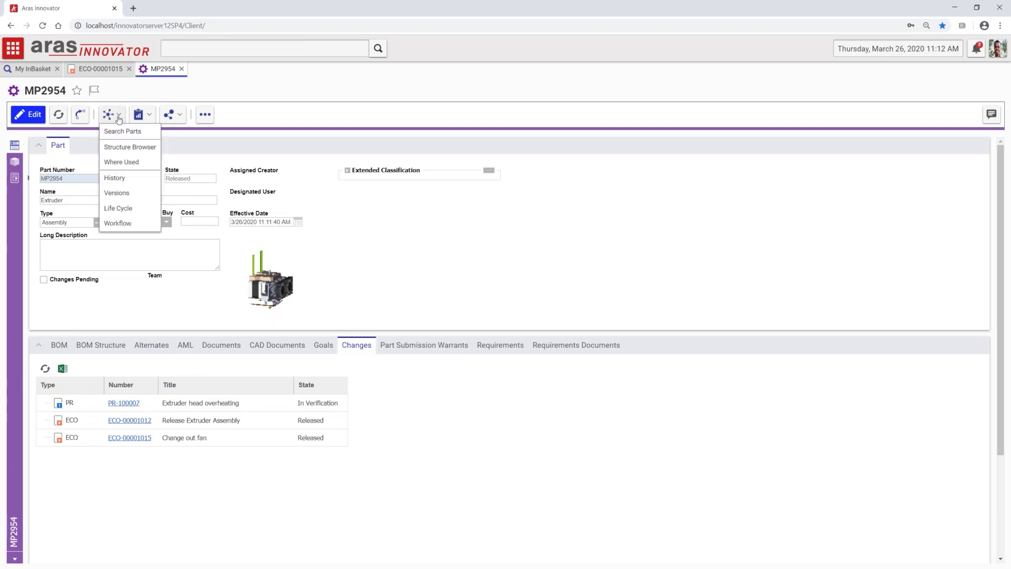
{"action": "left_click", "coordinate": [117, 193]}
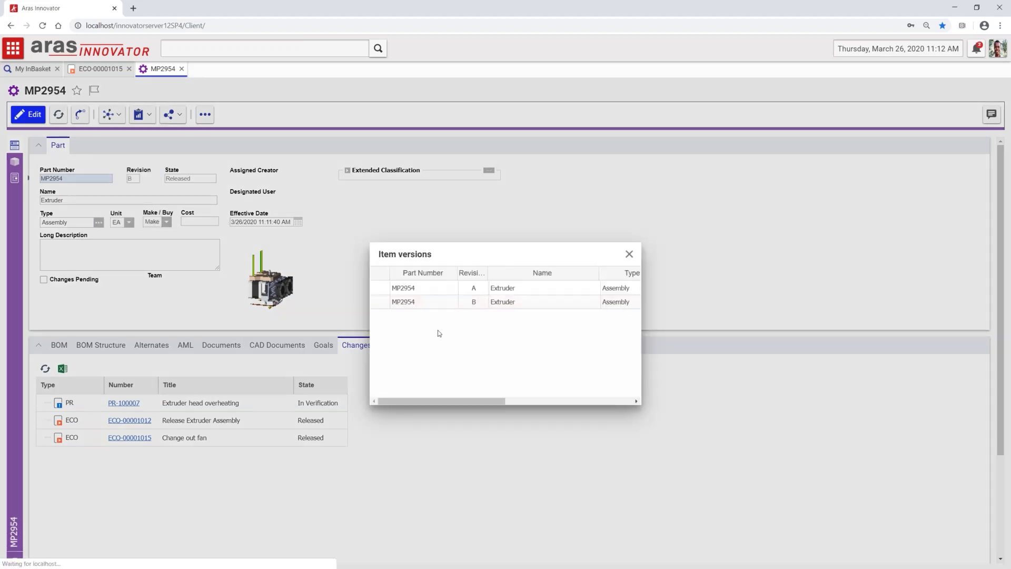
{"action": "double_click", "coordinate": [435, 289]}
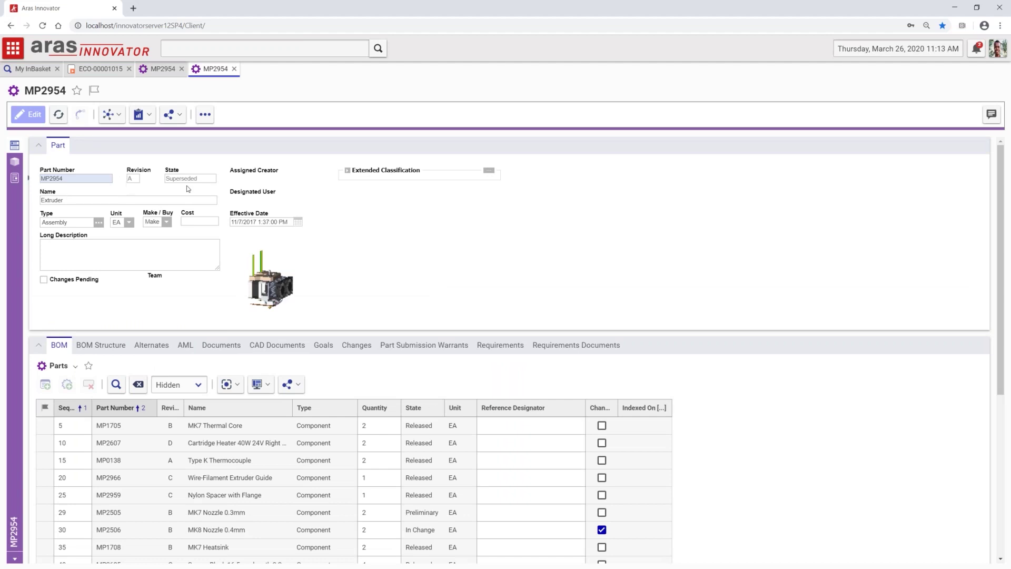
{"action": "right_click", "coordinate": [214, 72]}
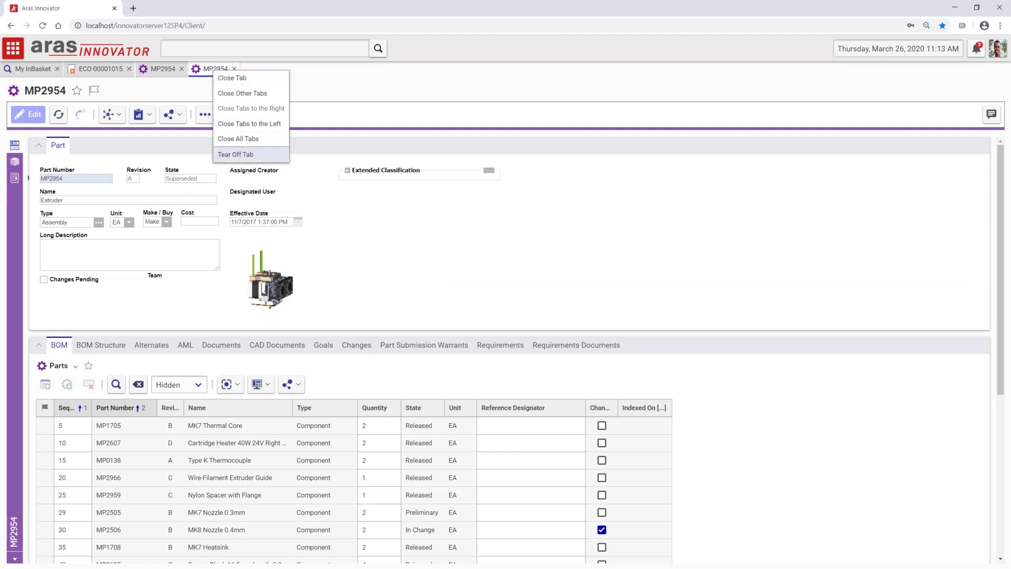
{"action": "left_click", "coordinate": [243, 154]}
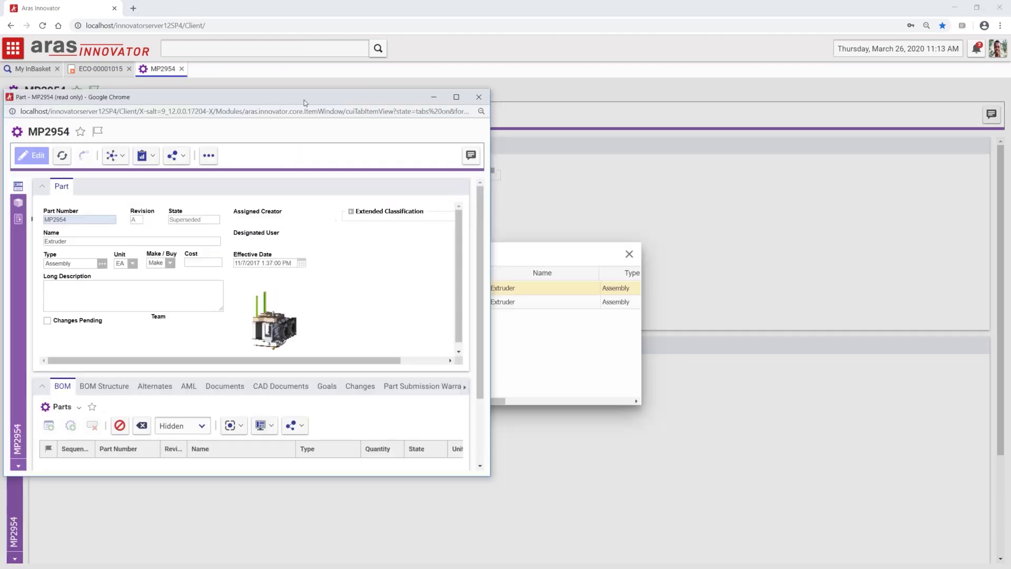
{"action": "left_click_drag", "start_coordinate": [304, 100], "coordinate": [734, 102]}
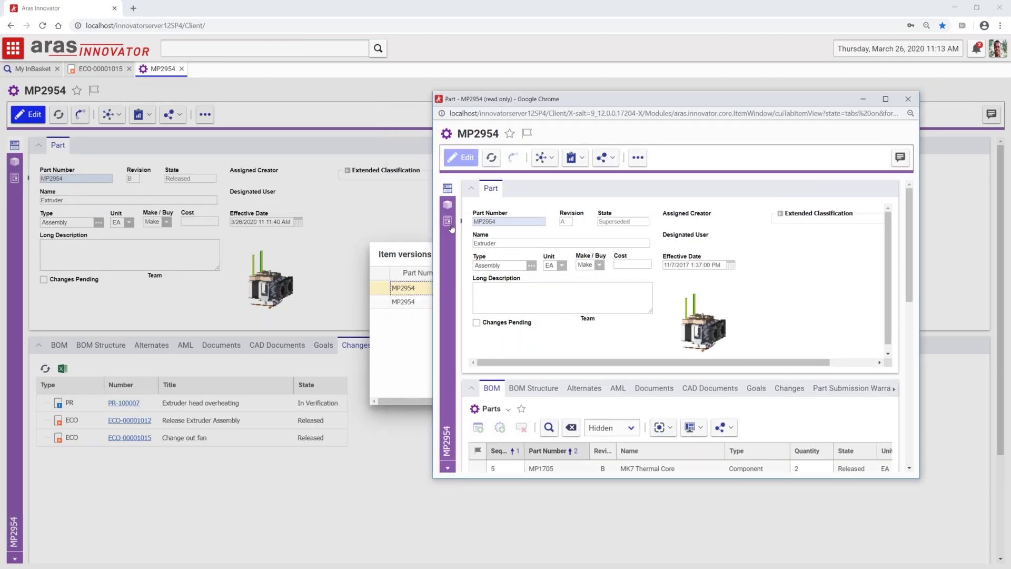
Step: Close the revision A window, the versions list, part MP2954 and ECO-00001015 to return to My InBasket
{"action": "left_click", "coordinate": [909, 105]}
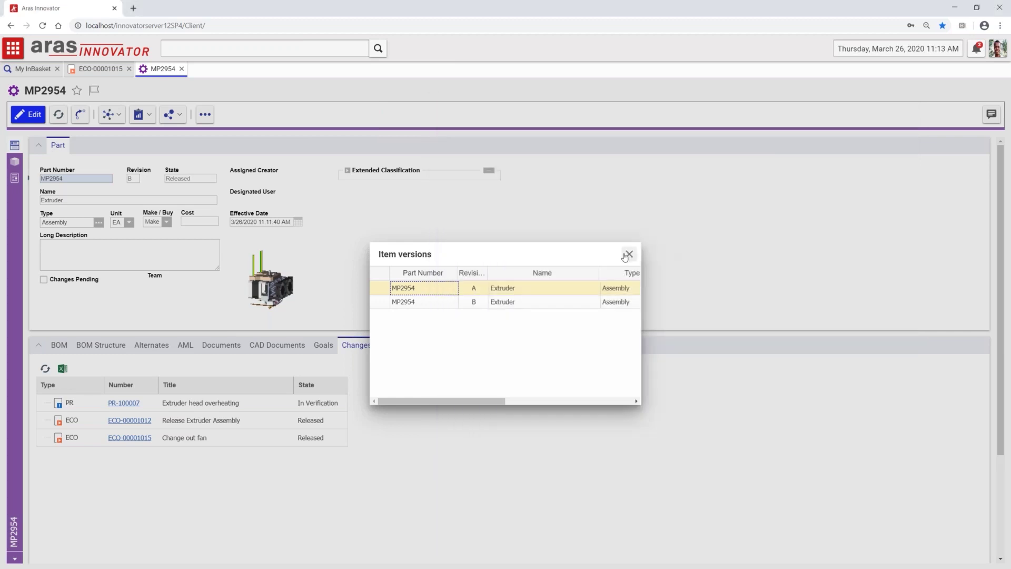
{"action": "left_click", "coordinate": [626, 255]}
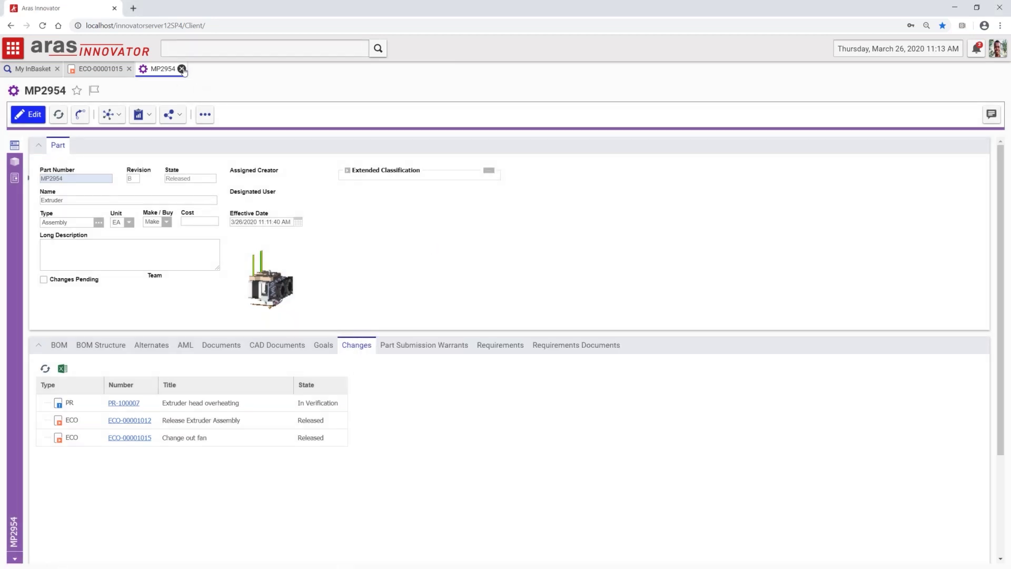
{"action": "left_click", "coordinate": [182, 69]}
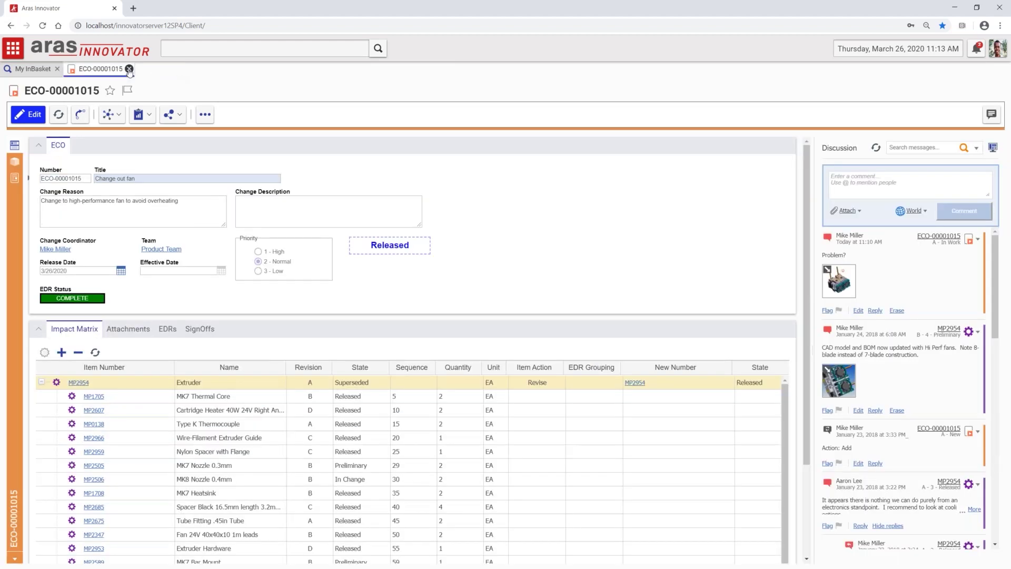
{"action": "left_click", "coordinate": [129, 69]}
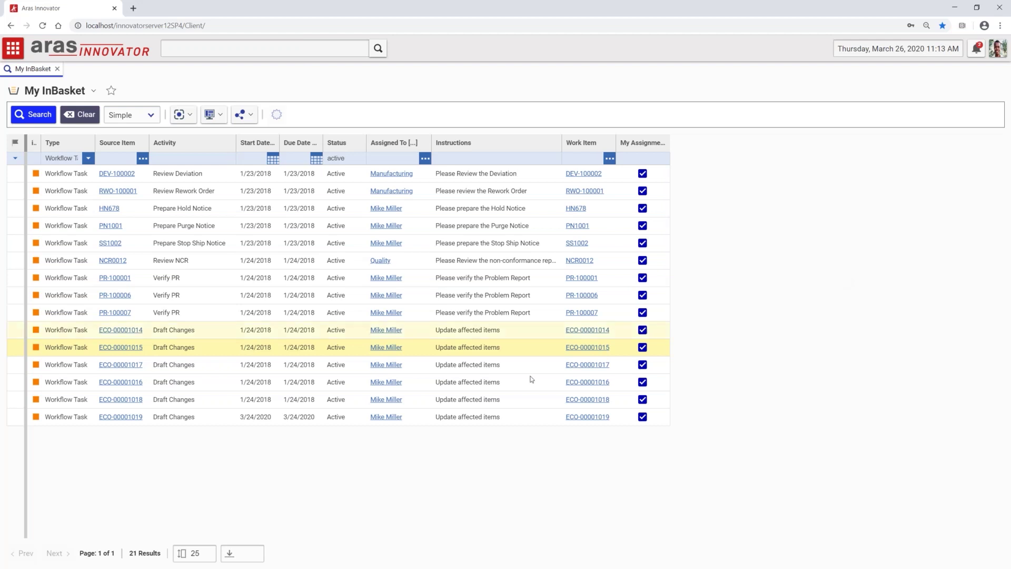
Step: Open ECO-00001019 from My InBasket and start the vote on its active Draft Changes activity from the sign-off history
{"action": "left_click", "coordinate": [576, 418]}
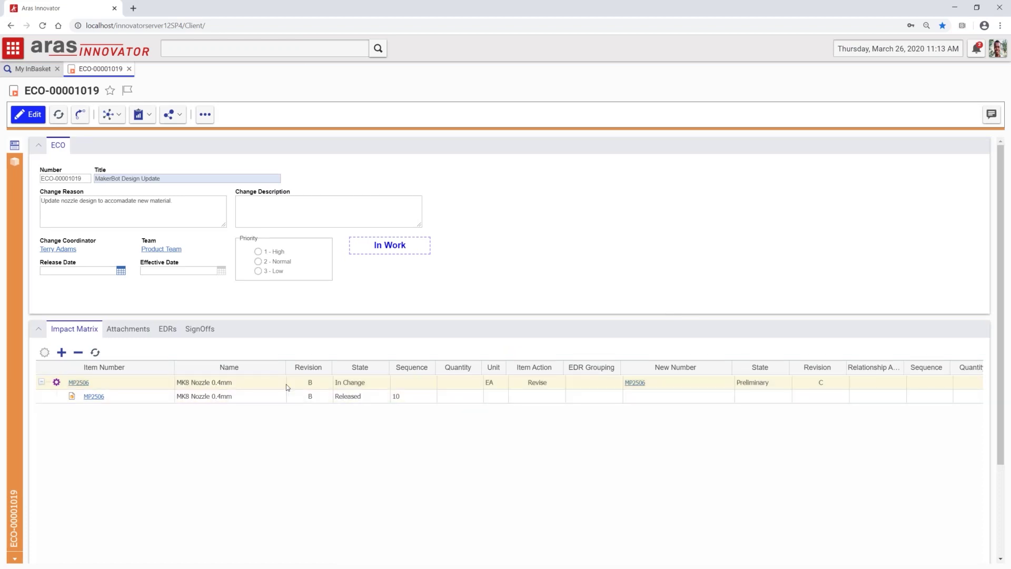
{"action": "left_click", "coordinate": [210, 332]}
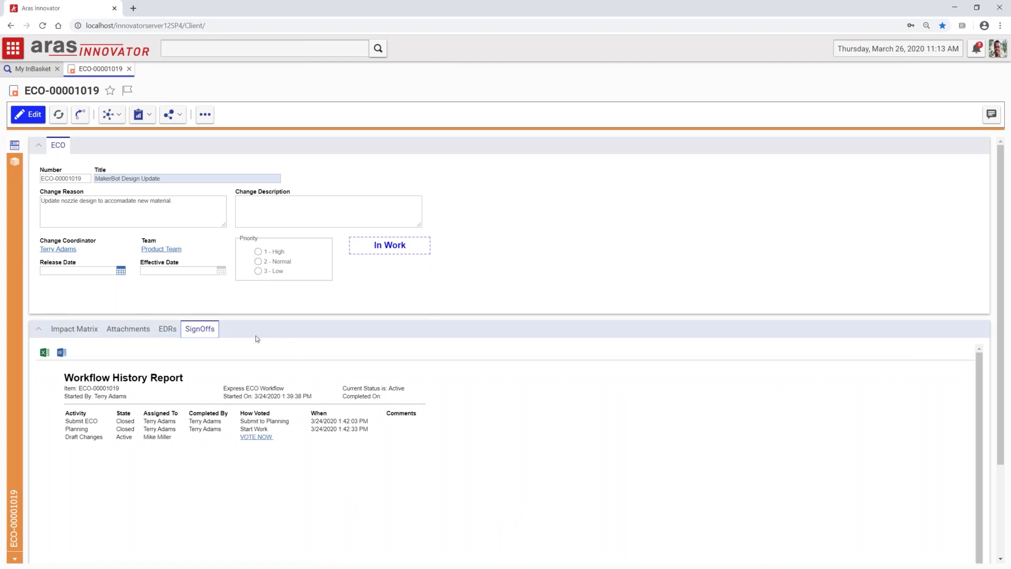
{"action": "left_click", "coordinate": [269, 437]}
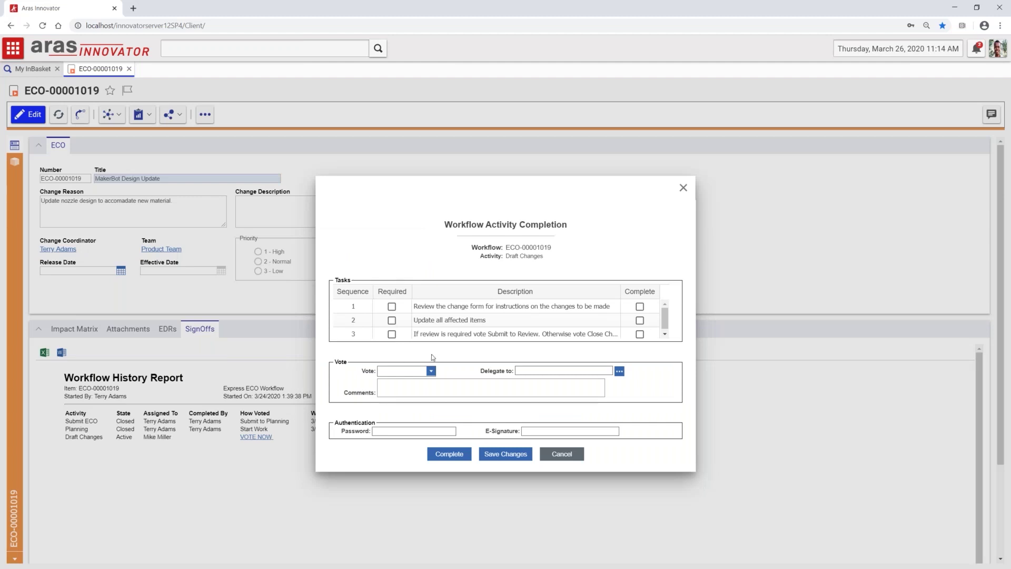
Step: Vote Refuse on the ECO-00001019 activity with the comment "not my area" and complete it
{"action": "left_click", "coordinate": [431, 371]}
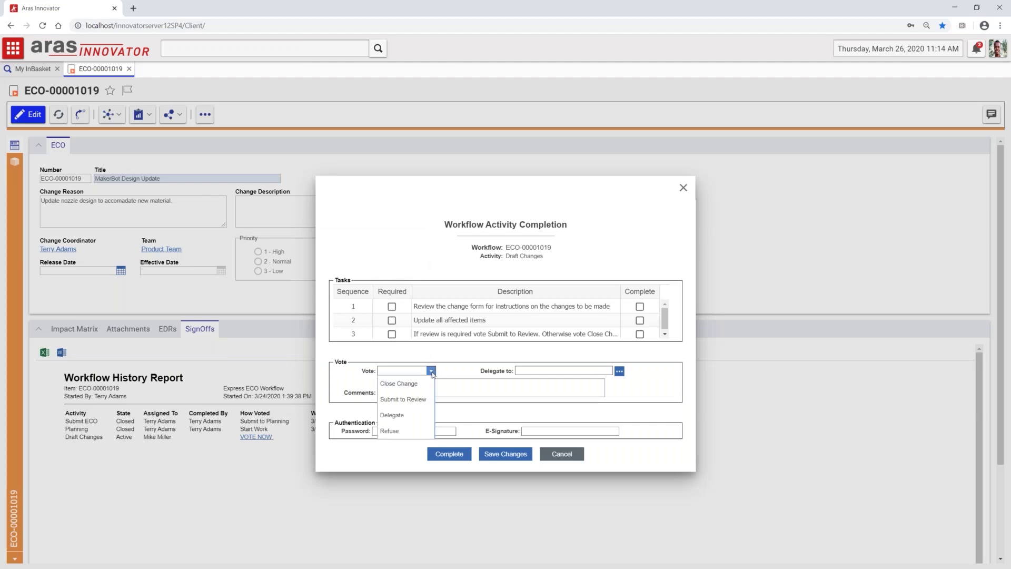
{"action": "left_click", "coordinate": [422, 431]}
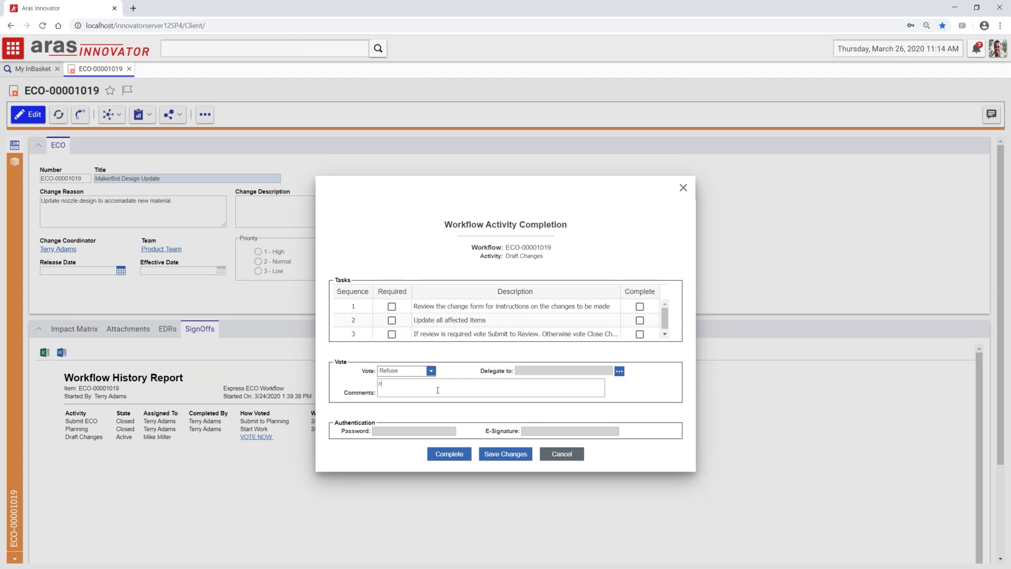
{"action": "left_click", "coordinate": [437, 390]}
{"action": "type", "text": "not my area"}
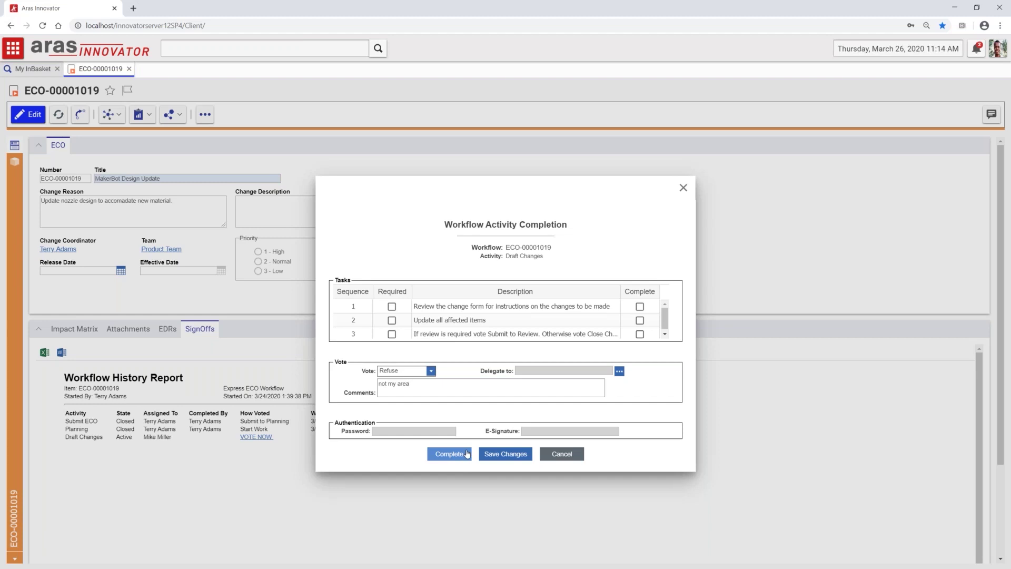
{"action": "left_click", "coordinate": [466, 453]}
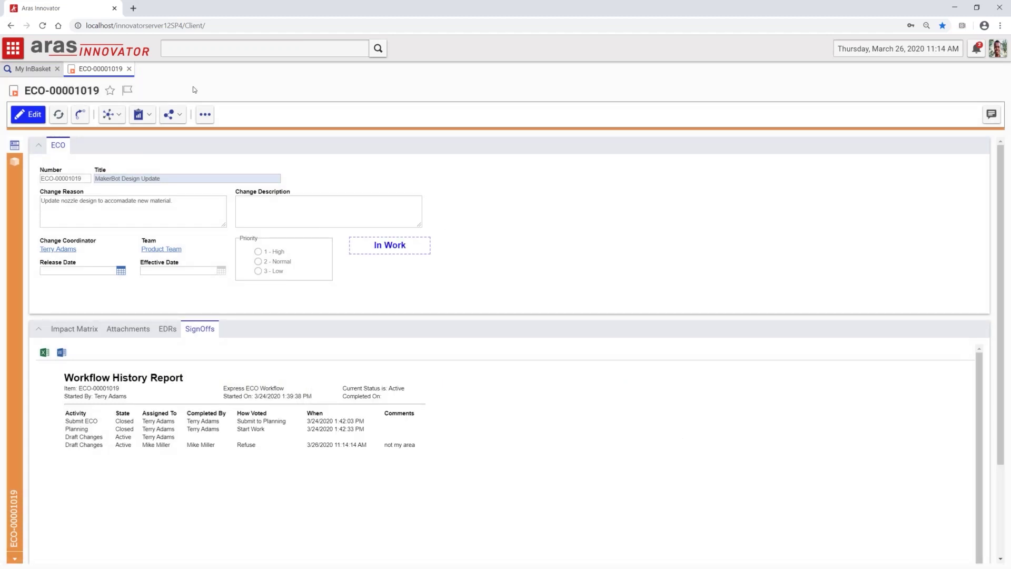
Step: Close ECO-00001019 and refresh the My InBasket task list here and in the change coordinator's session
{"action": "left_click", "coordinate": [129, 69]}
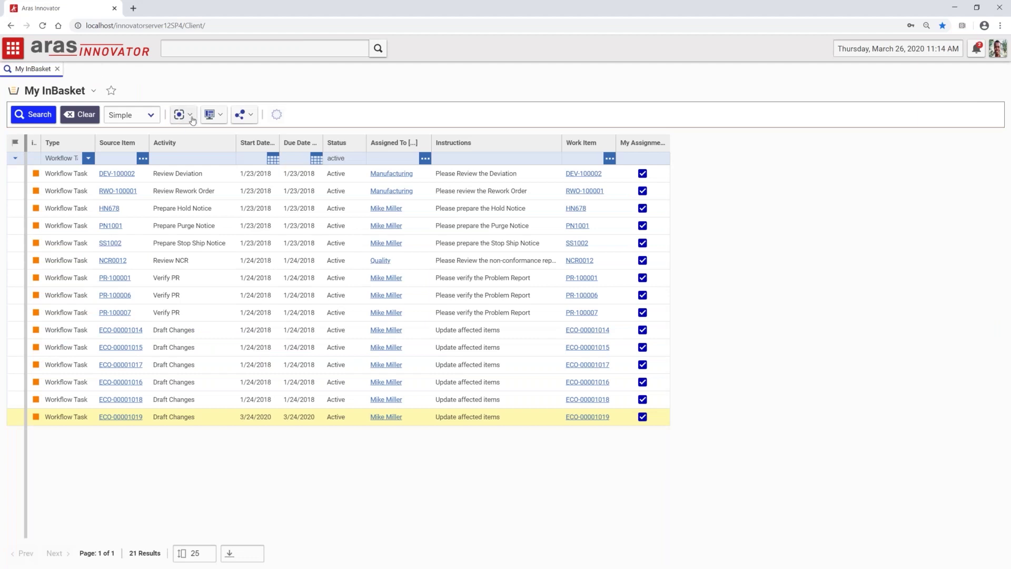
{"action": "left_click", "coordinate": [36, 115]}
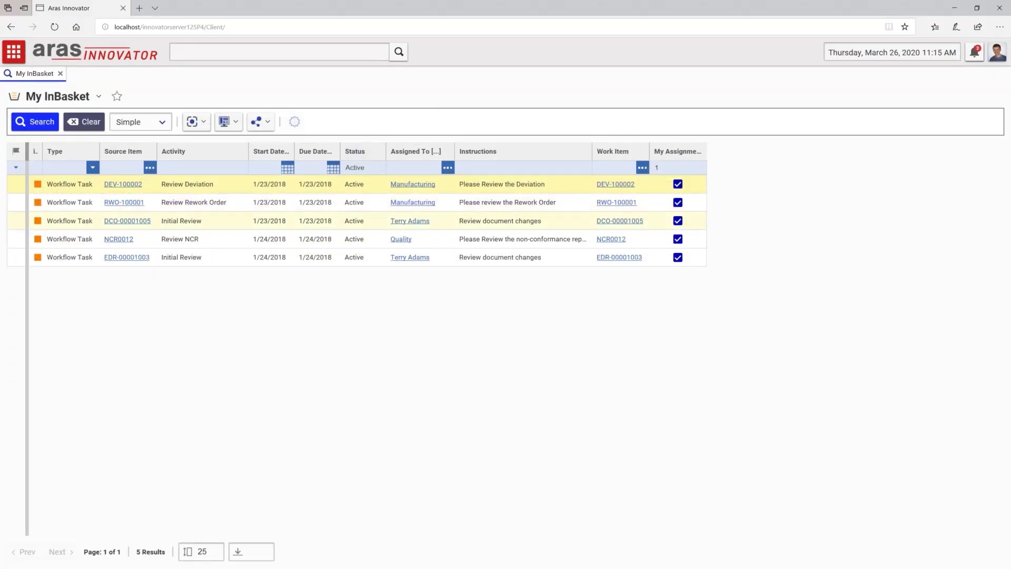
{"action": "left_click", "coordinate": [37, 120]}
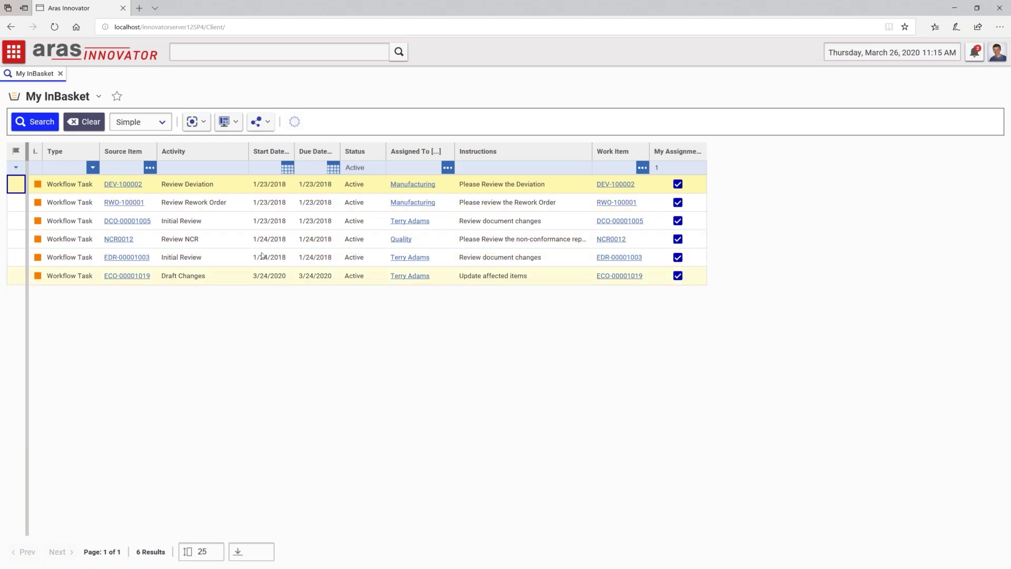
Step: Examine the workflow process map and history report of ECO-00001019 from its task, then close both
{"action": "left_click", "coordinate": [113, 277]}
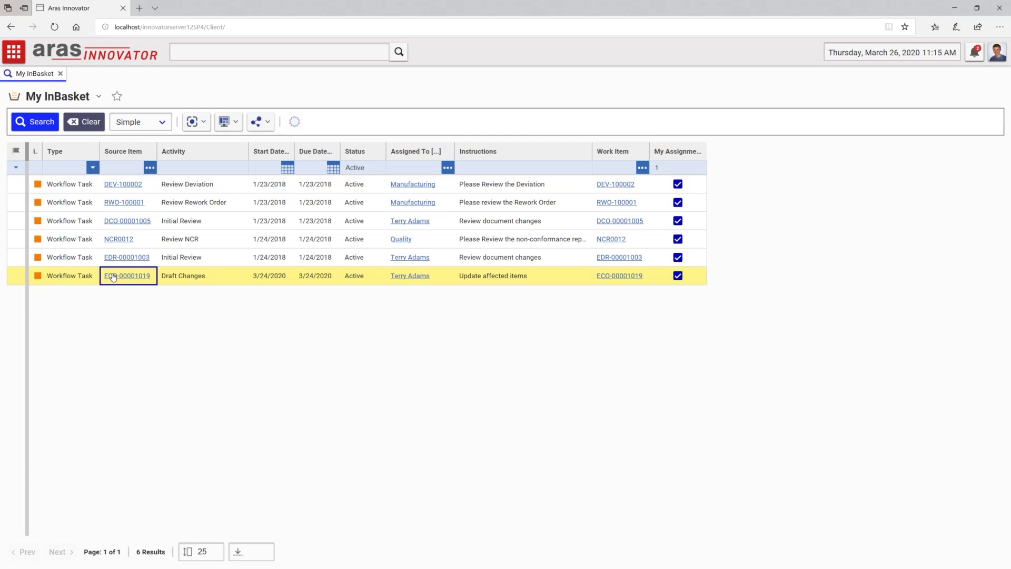
{"action": "double_click", "coordinate": [113, 277]}
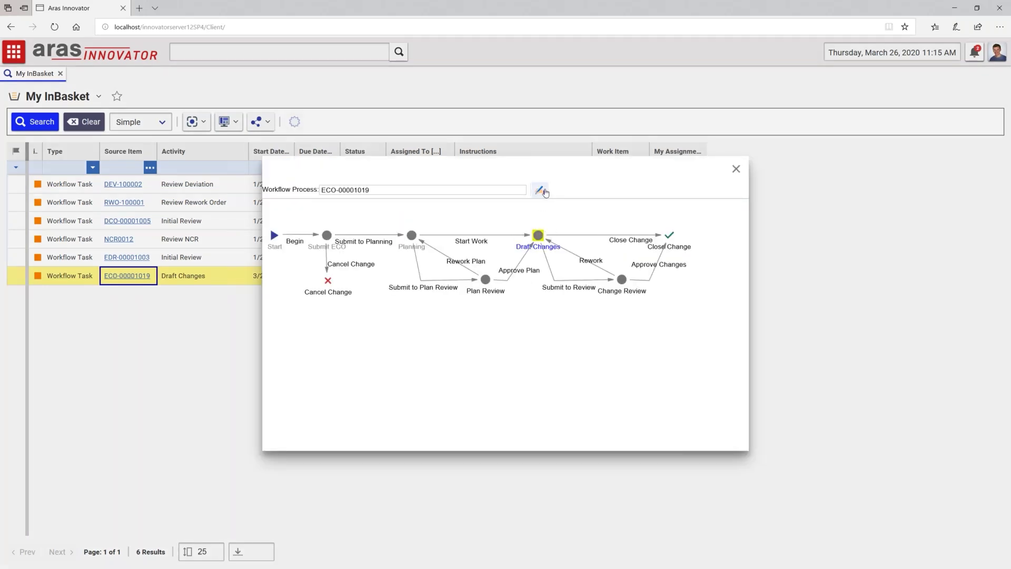
{"action": "left_click", "coordinate": [543, 191]}
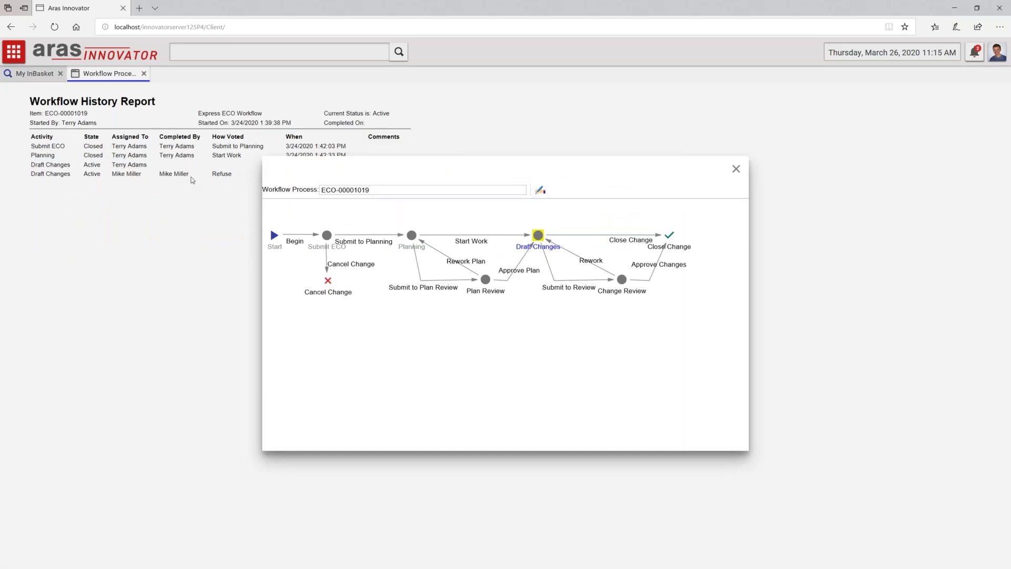
{"action": "left_click", "coordinate": [735, 169]}
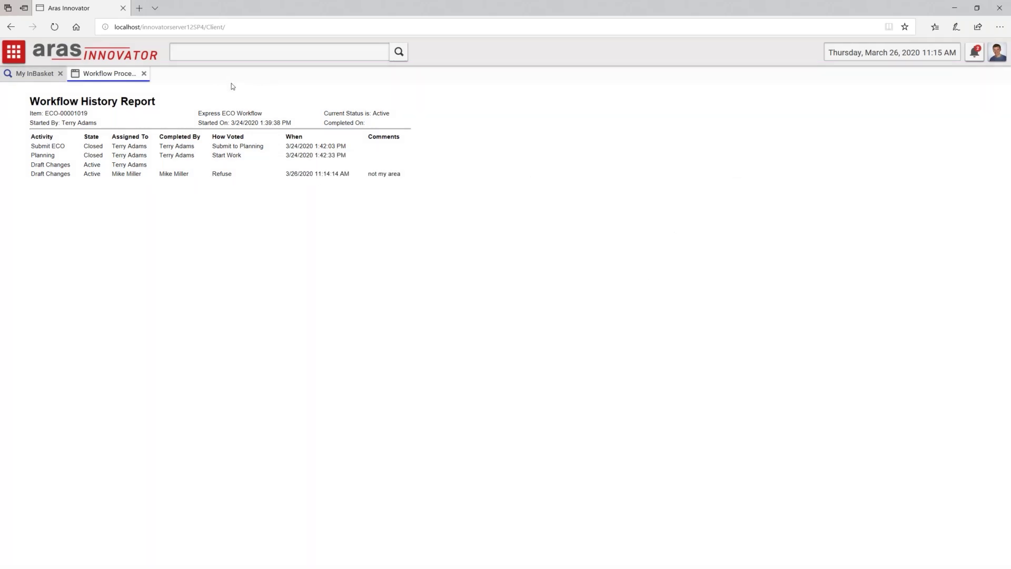
{"action": "left_click", "coordinate": [144, 73]}
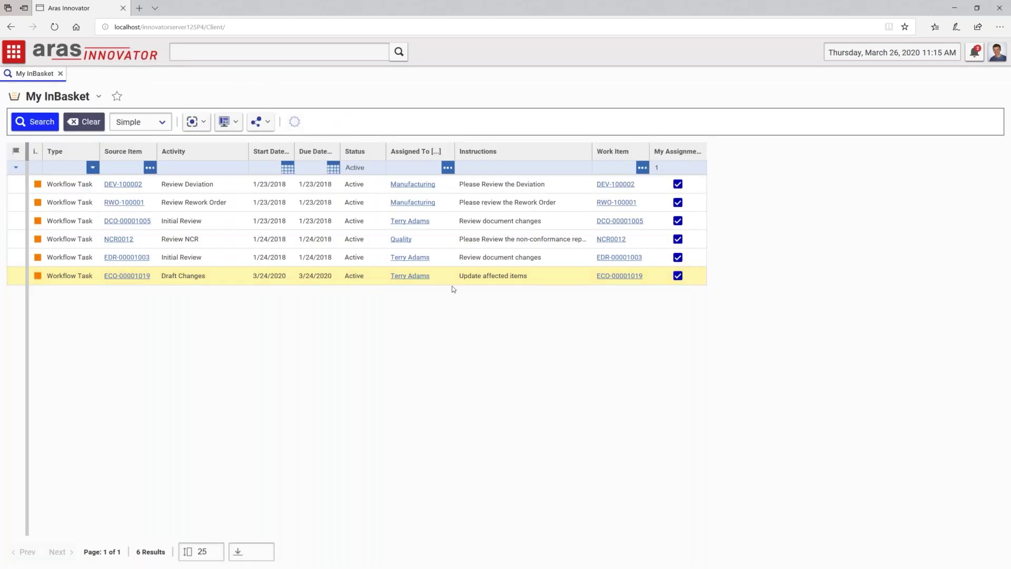
Step: Start completing the Draft Changes task of ECO-00001019 with a Delegate vote and open the identity selection for the delegate
{"action": "right_click", "coordinate": [480, 276]}
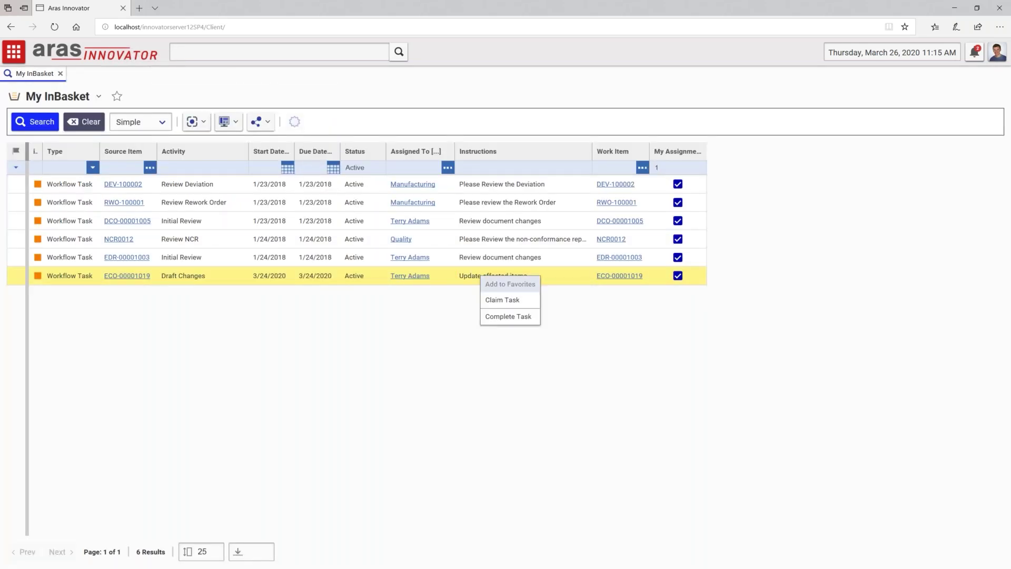
{"action": "left_click", "coordinate": [493, 316]}
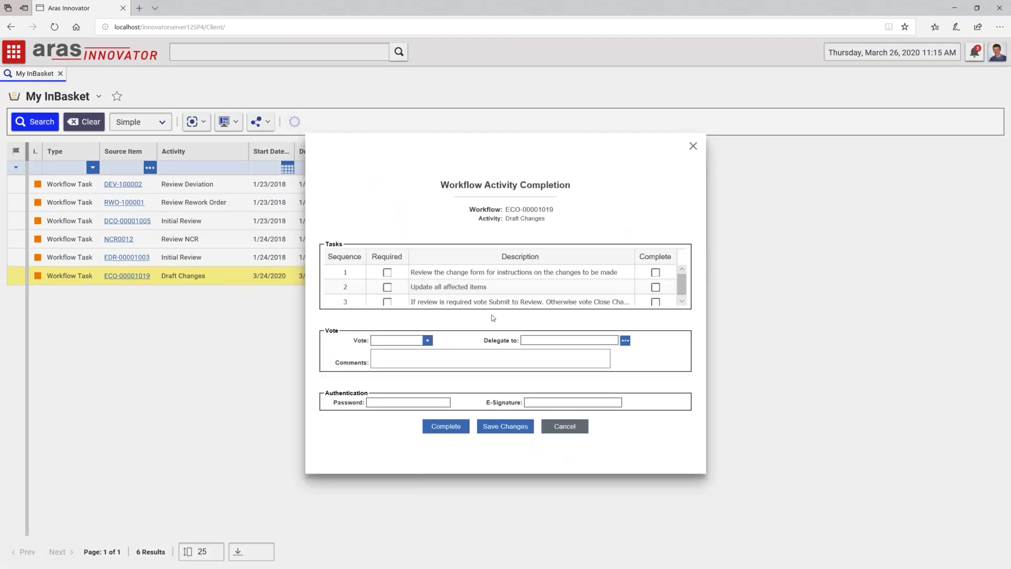
{"action": "left_click", "coordinate": [428, 341]}
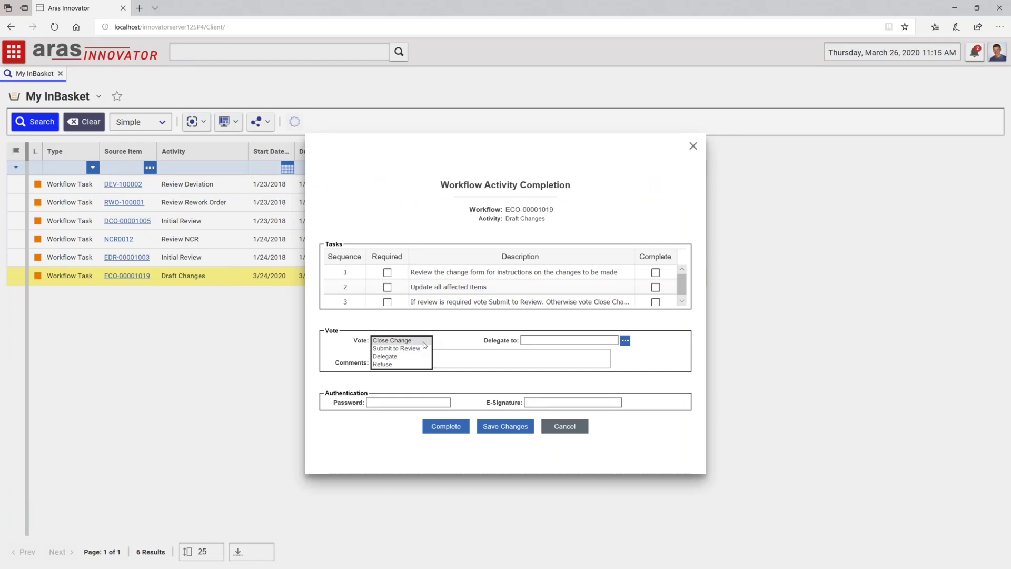
{"action": "left_click", "coordinate": [419, 356]}
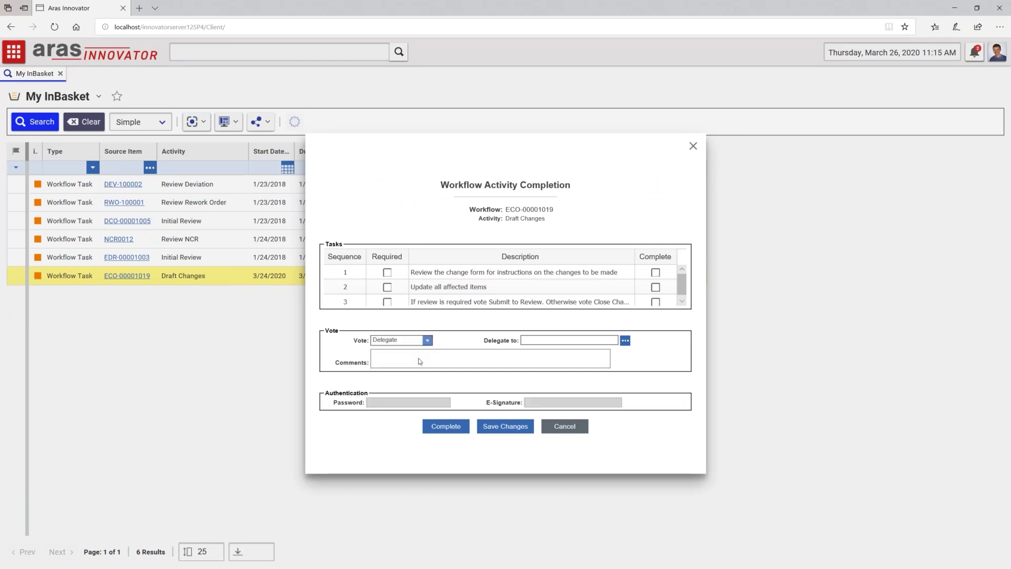
{"action": "left_click", "coordinate": [625, 340]}
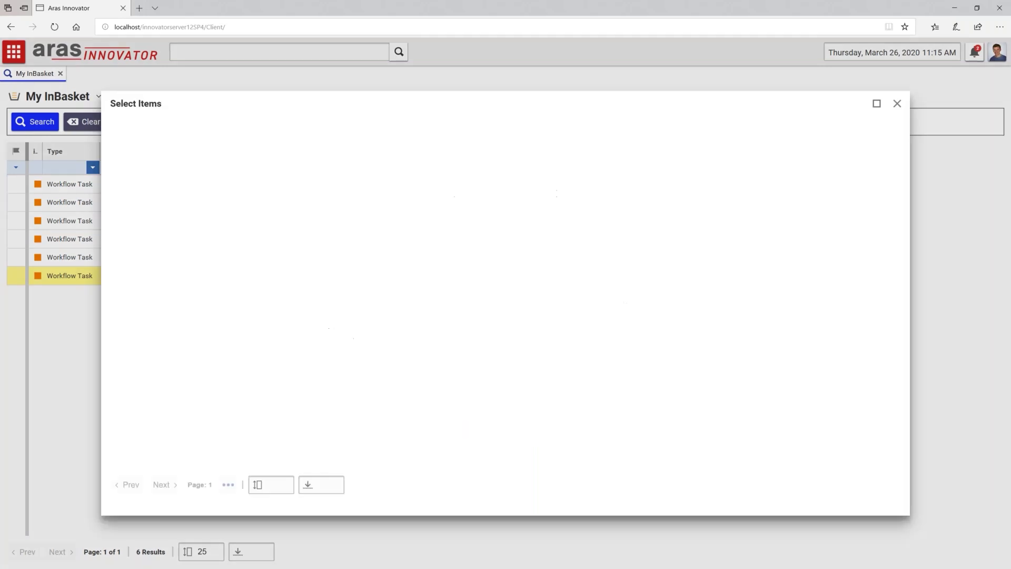
{"action": "left_click", "coordinate": [151, 185]}
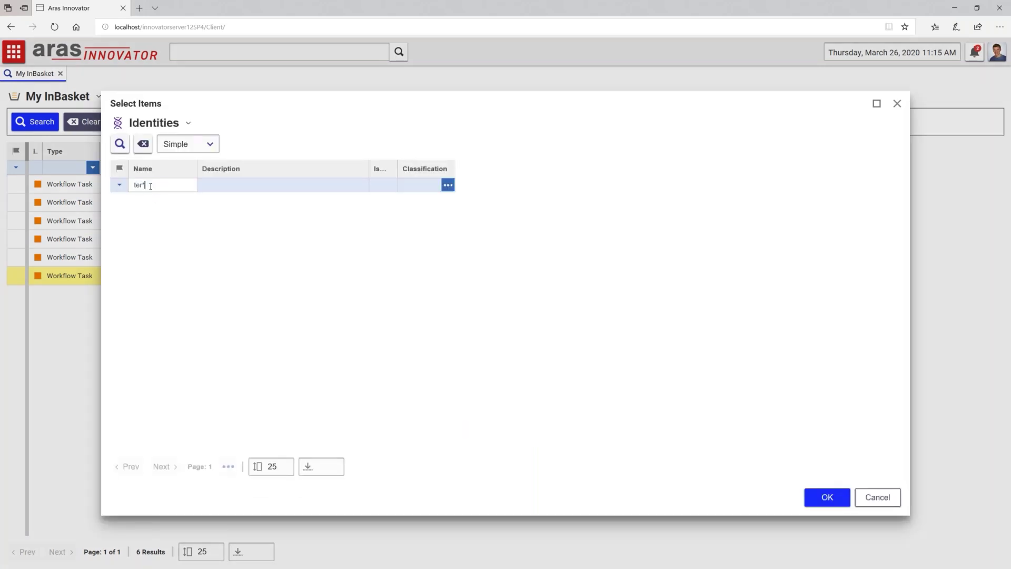
{"action": "double_click", "coordinate": [151, 185]}
{"action": "type", "text": "dc"}
{"action": "type", "text": "p"}
{"action": "type", "text": "a"}
{"action": "type", "text": "*"}
{"action": "key", "text": "Return"}
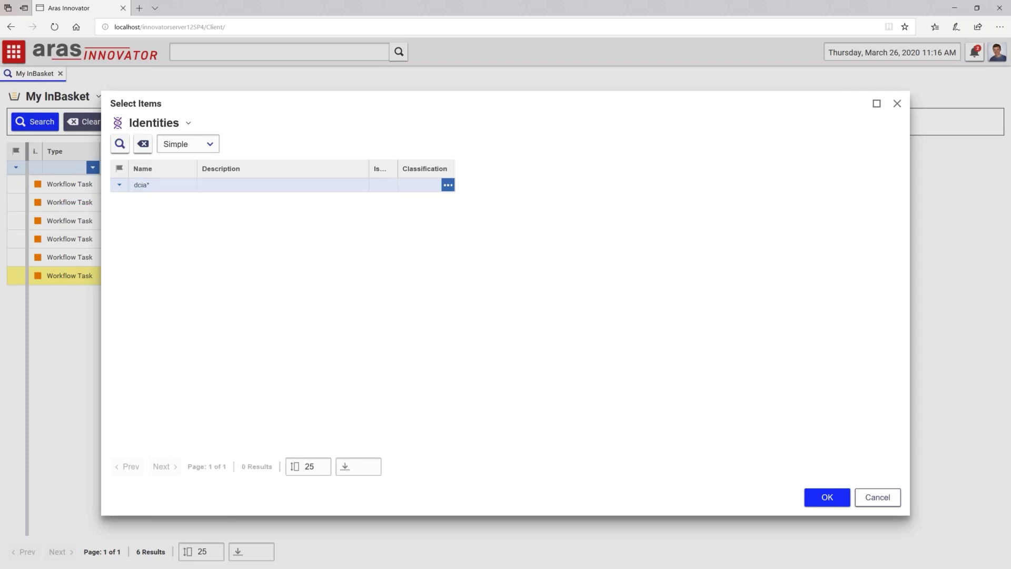
Step: Search the identities by the delegate's first name, assign the matching identity as delegate and complete the Delegate vote
{"action": "left_click", "coordinate": [148, 186]}
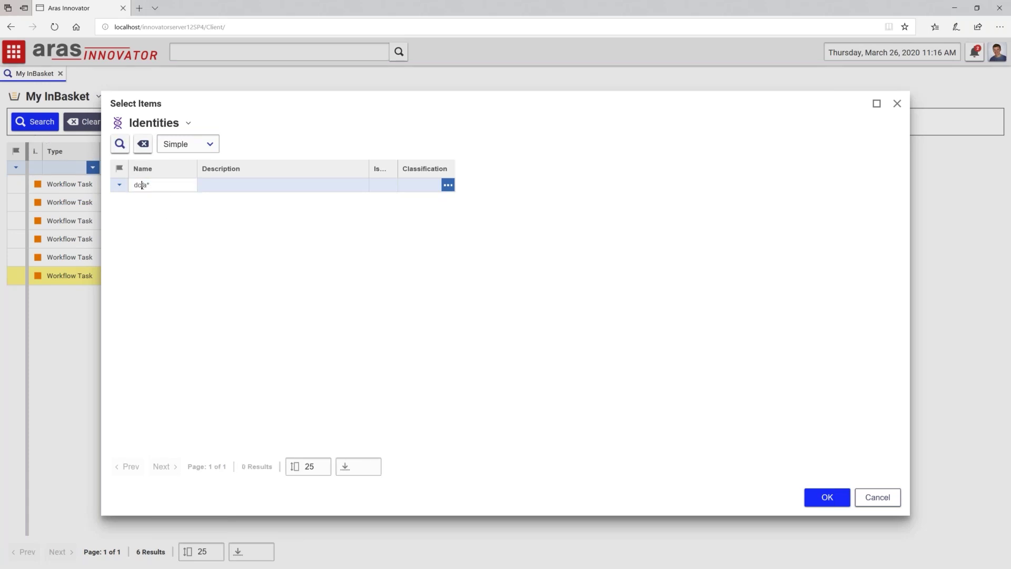
{"action": "double_click", "coordinate": [149, 185]}
{"action": "type", "text": "dia"}
{"action": "left_click", "coordinate": [120, 143]}
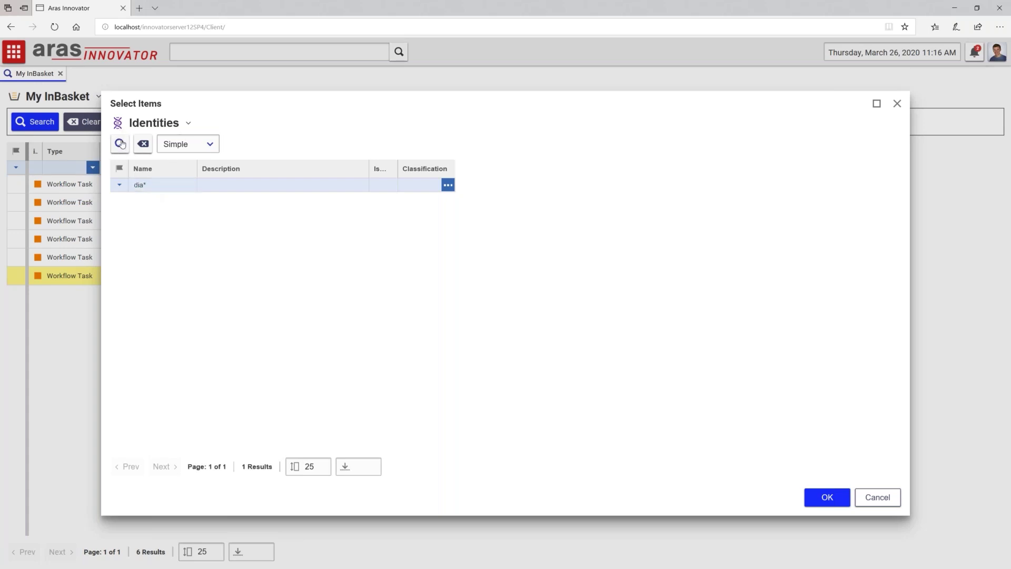
{"action": "left_click", "coordinate": [171, 204]}
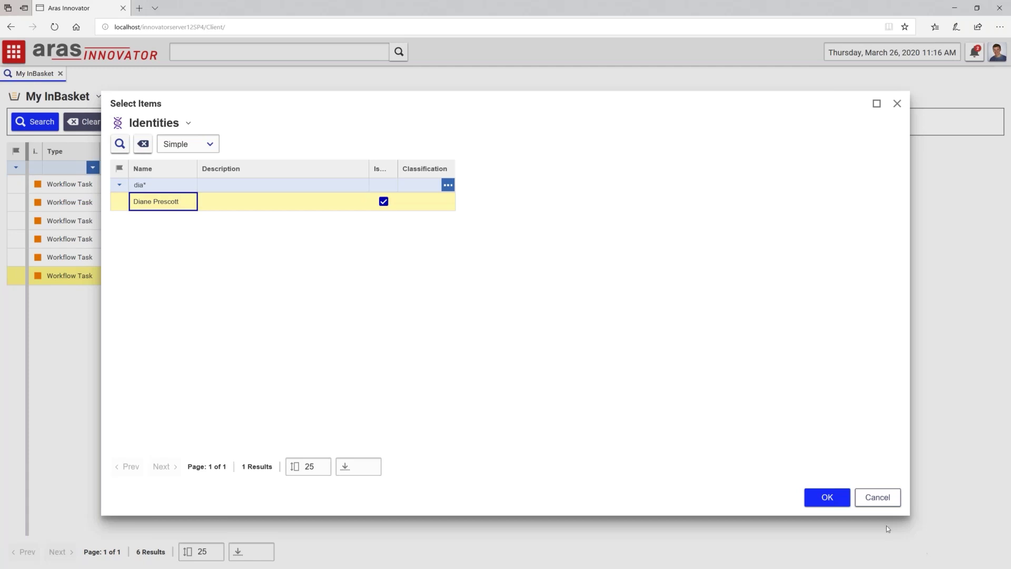
{"action": "left_click", "coordinate": [836, 503]}
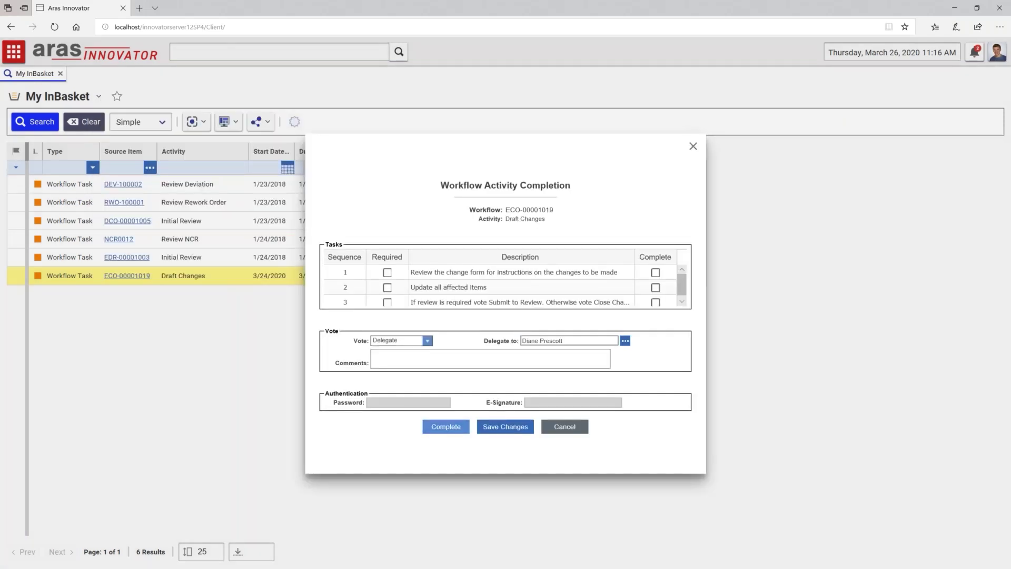
{"action": "left_click", "coordinate": [439, 428]}
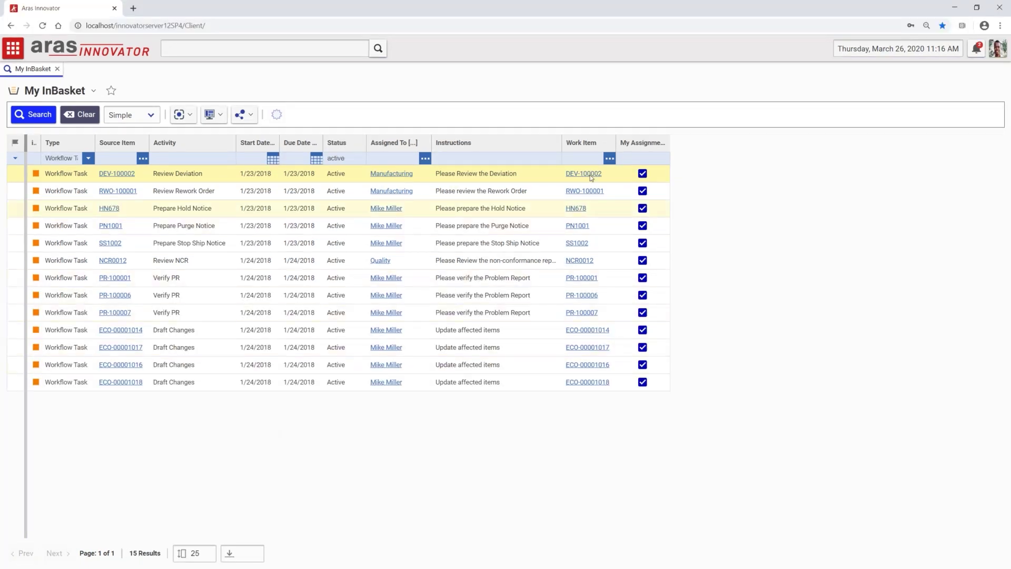
Step: In the other browser session, log out and log in to DEMO_12SP4 as the delegate with the saved username and password
{"action": "left_click", "coordinate": [998, 48]}
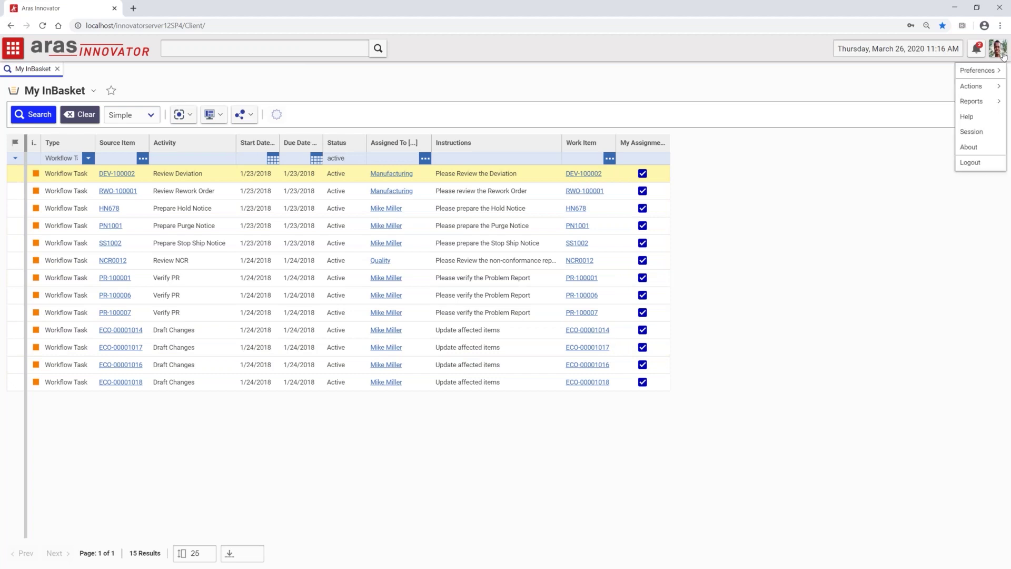
{"action": "left_click", "coordinate": [976, 164]}
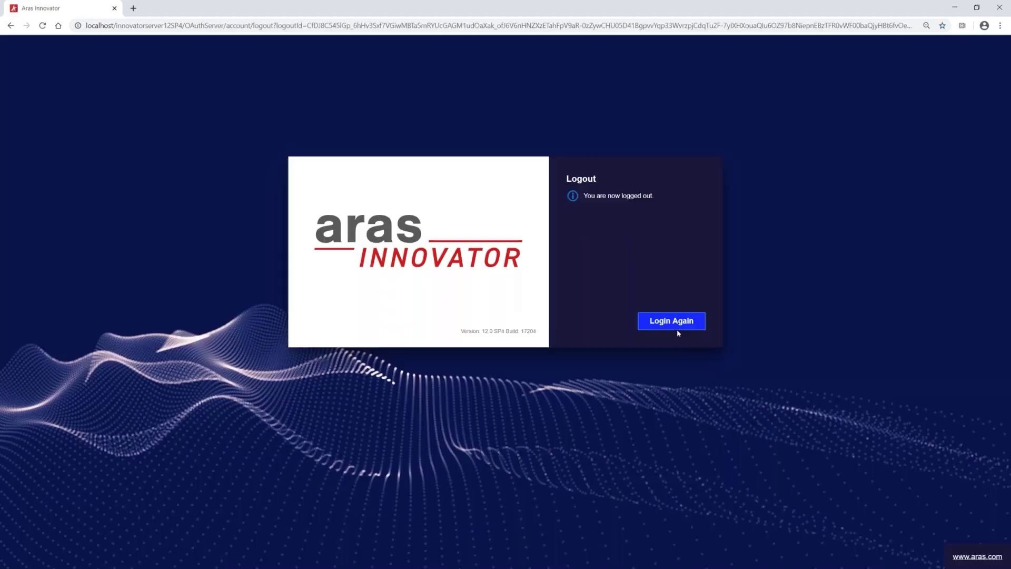
{"action": "left_click", "coordinate": [676, 324]}
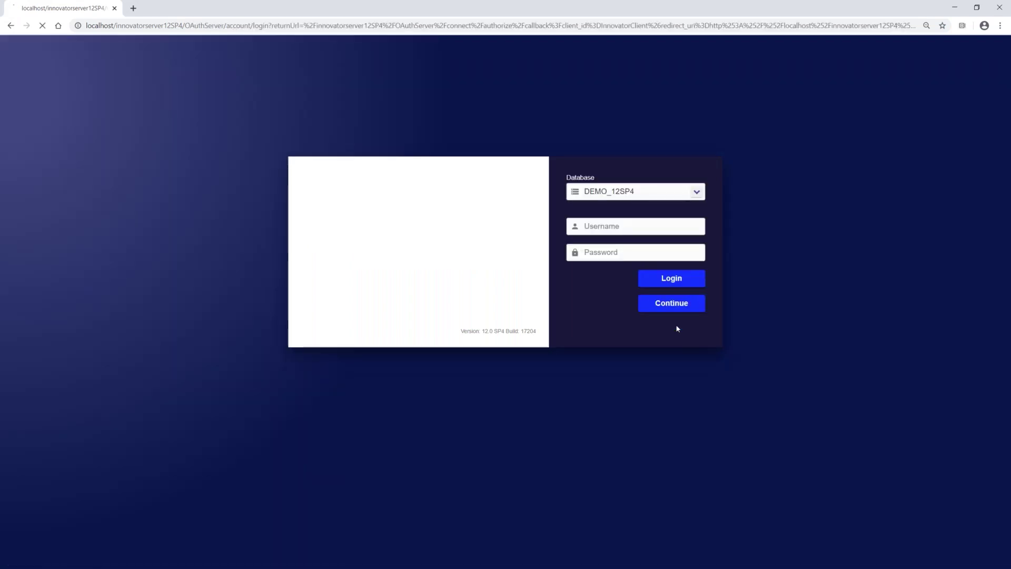
{"action": "left_click", "coordinate": [643, 231]}
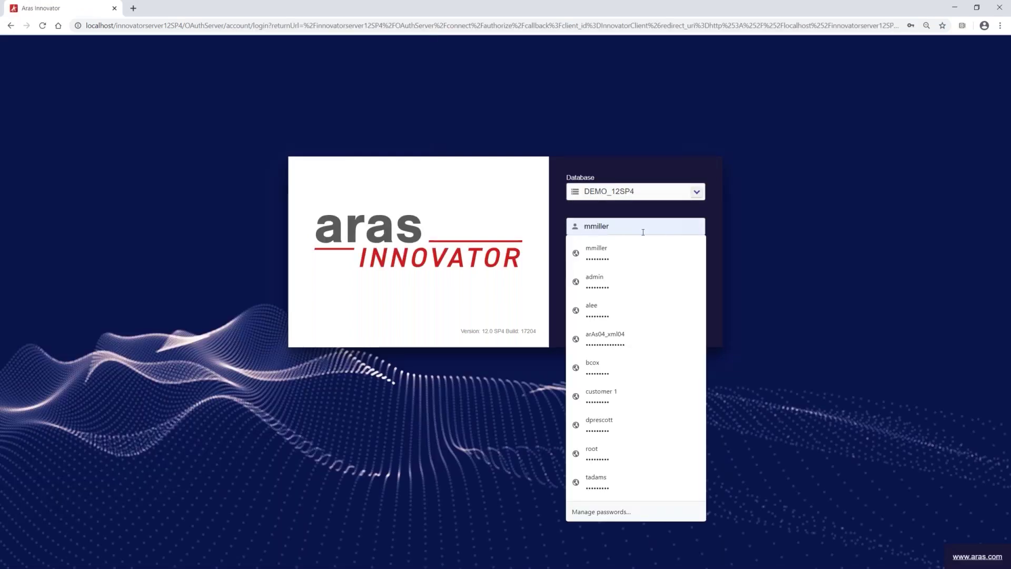
{"action": "left_click", "coordinate": [650, 421]}
{"action": "left_click", "coordinate": [680, 276]}
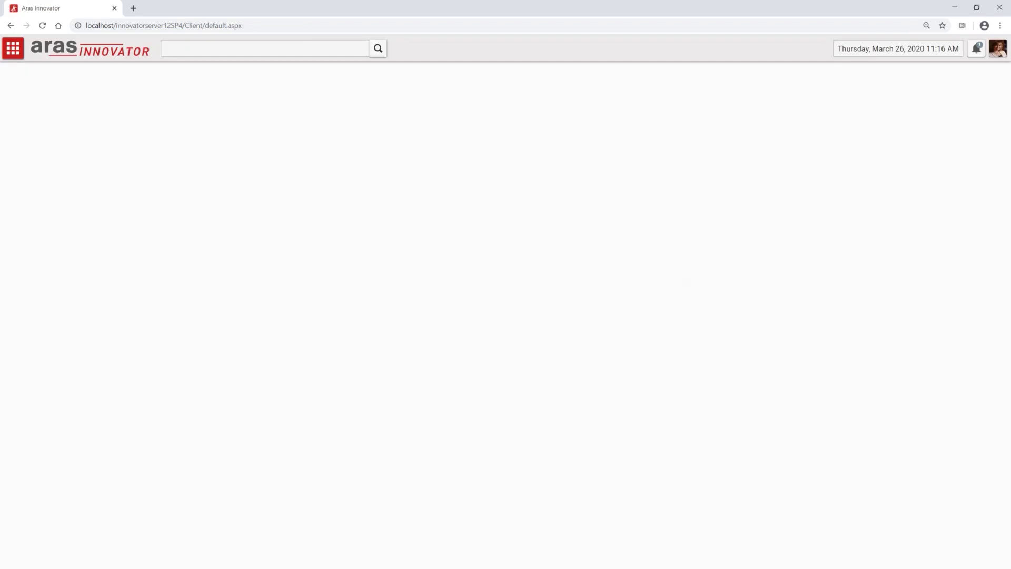
Step: Show the delegate's My InBasket and open ECO-00001019 from its task list
{"action": "left_click", "coordinate": [11, 49]}
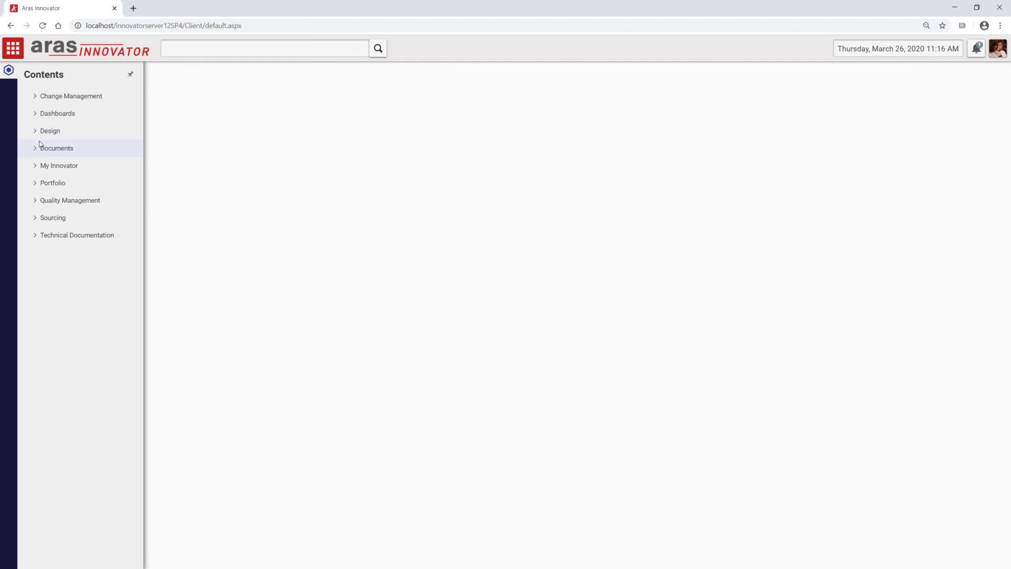
{"action": "left_click", "coordinate": [37, 167]}
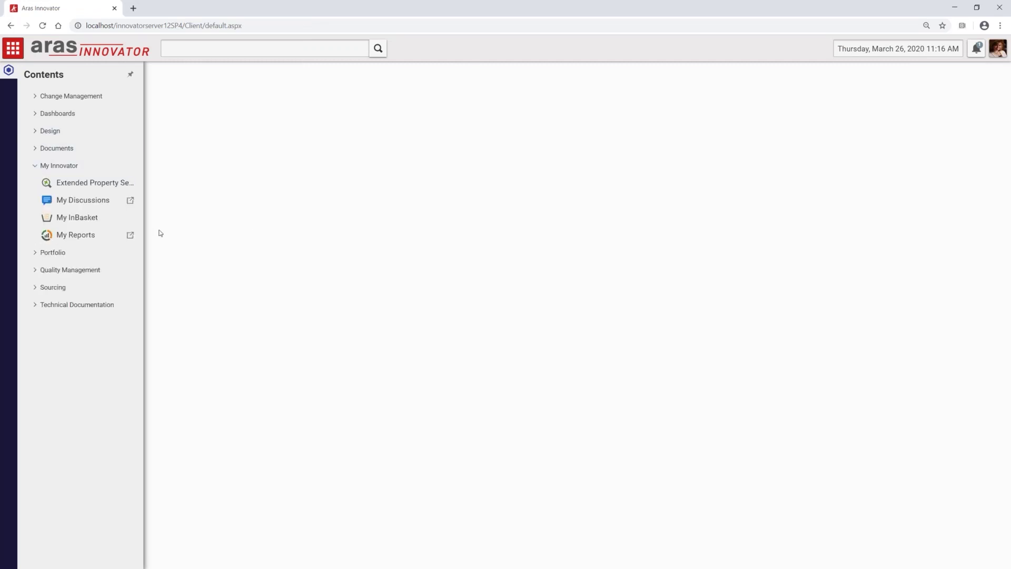
{"action": "left_click", "coordinate": [129, 219]}
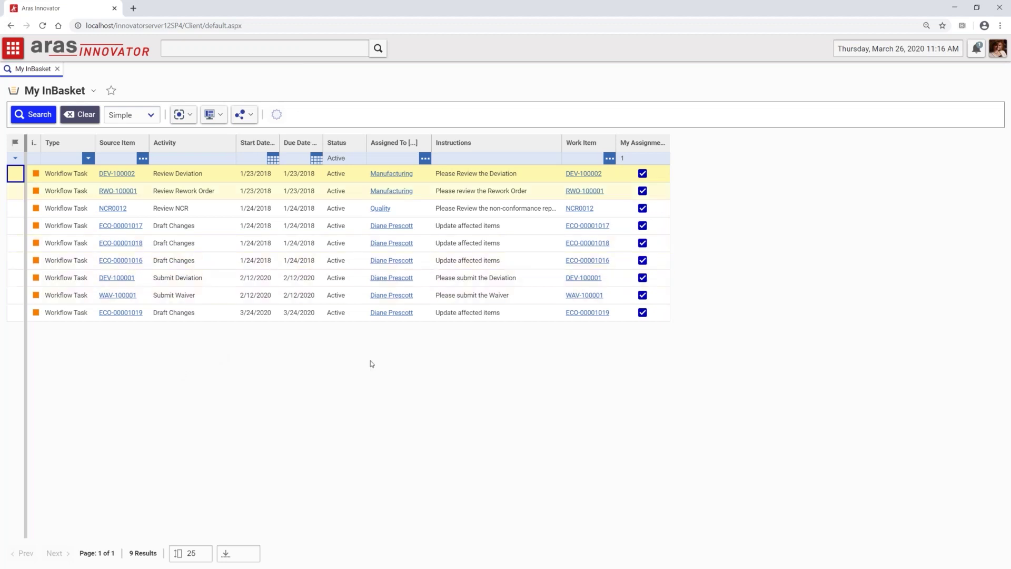
{"action": "left_click", "coordinate": [592, 313]}
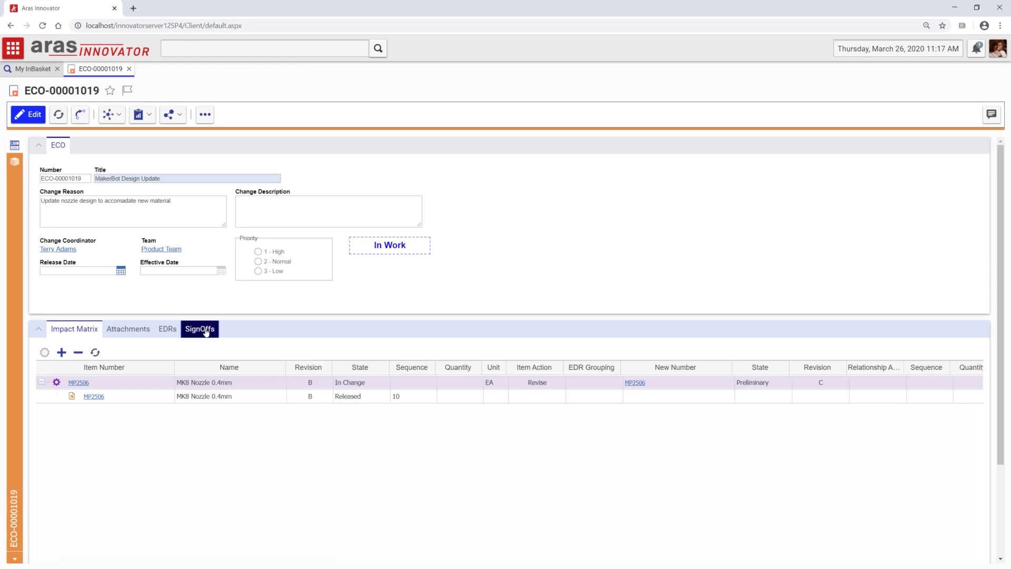
Step: Vote Close Change on the active Draft Changes activity from the sign-off history, authenticate with the account password and complete it
{"action": "left_click", "coordinate": [206, 329]}
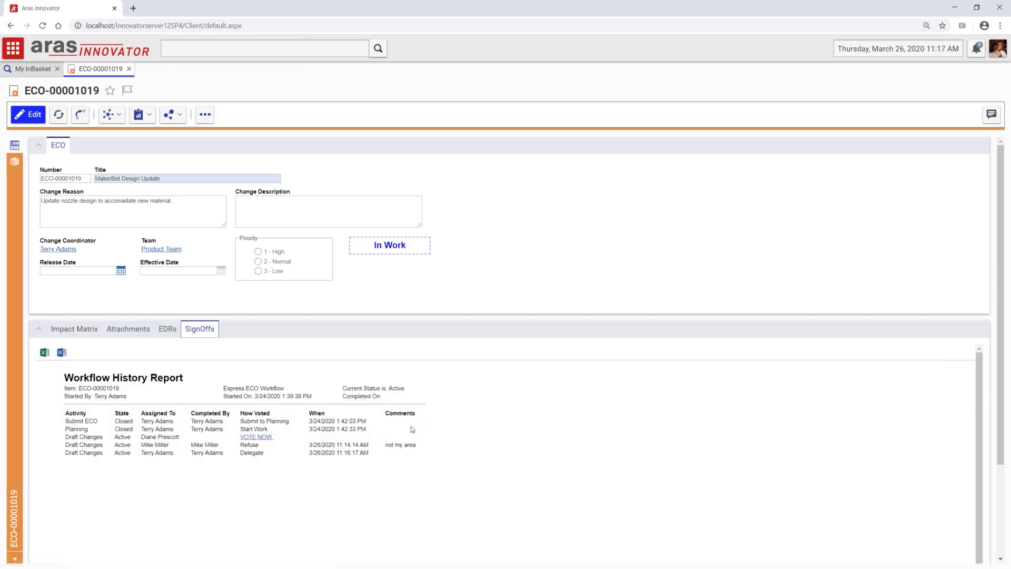
{"action": "left_click", "coordinate": [266, 438]}
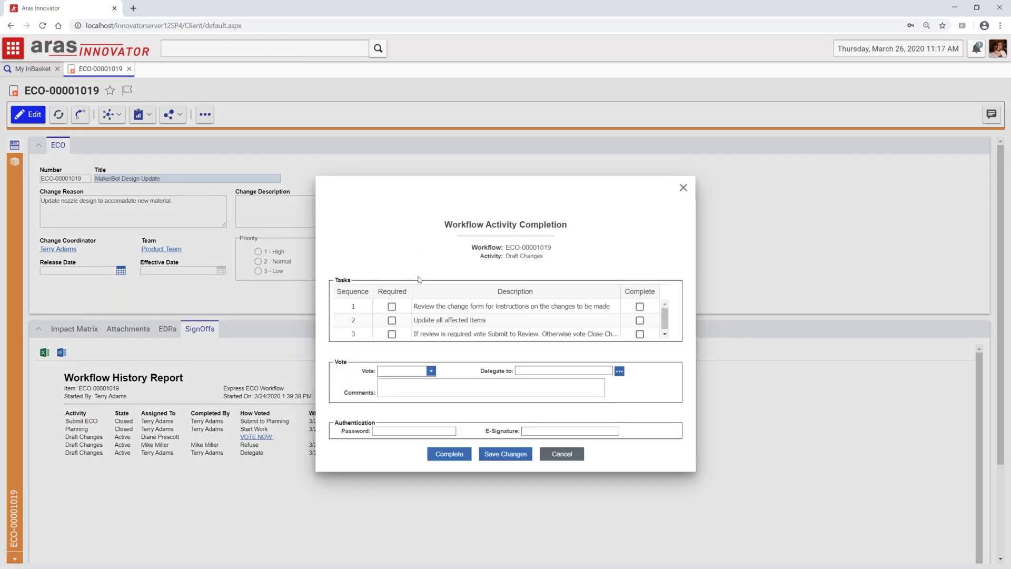
{"action": "left_click", "coordinate": [431, 372]}
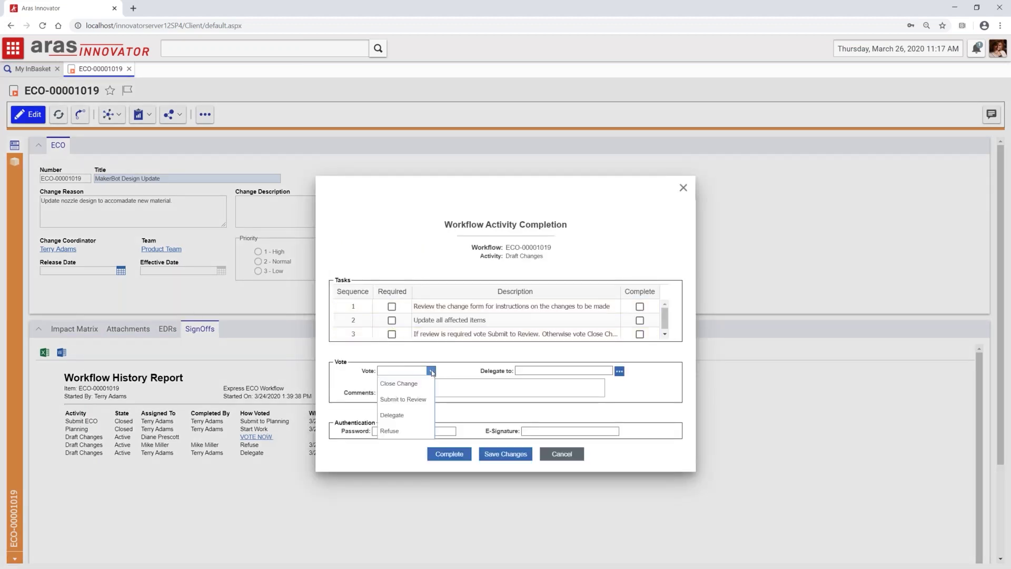
{"action": "left_click", "coordinate": [428, 381]}
{"action": "left_click", "coordinate": [417, 431]}
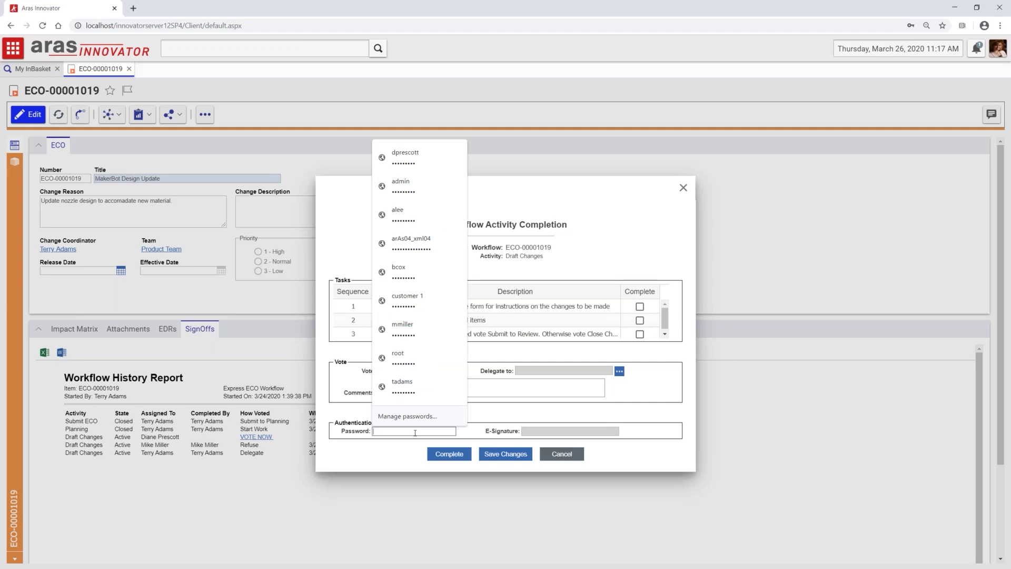
{"action": "left_click", "coordinate": [435, 161]}
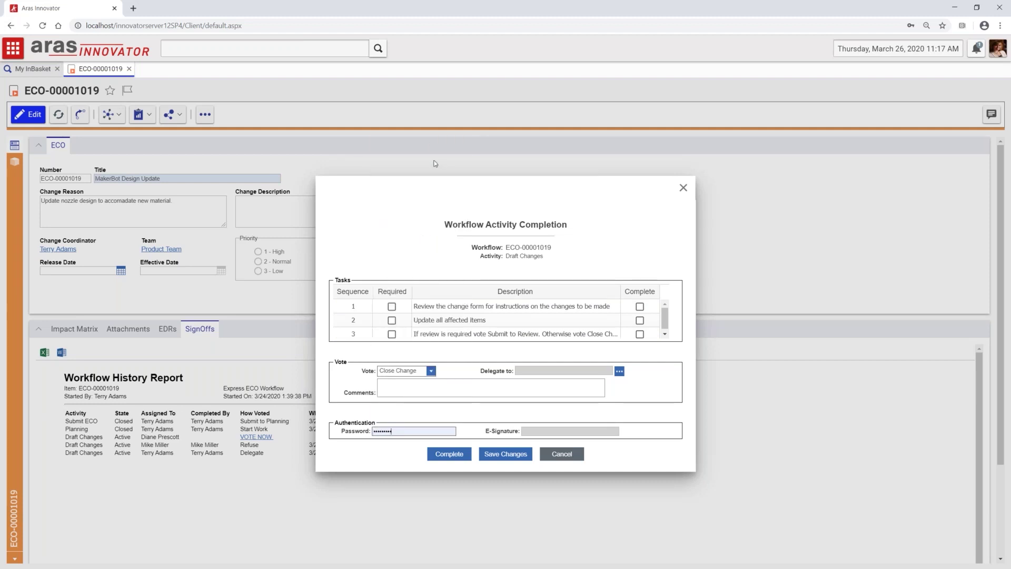
{"action": "left_click", "coordinate": [449, 455]}
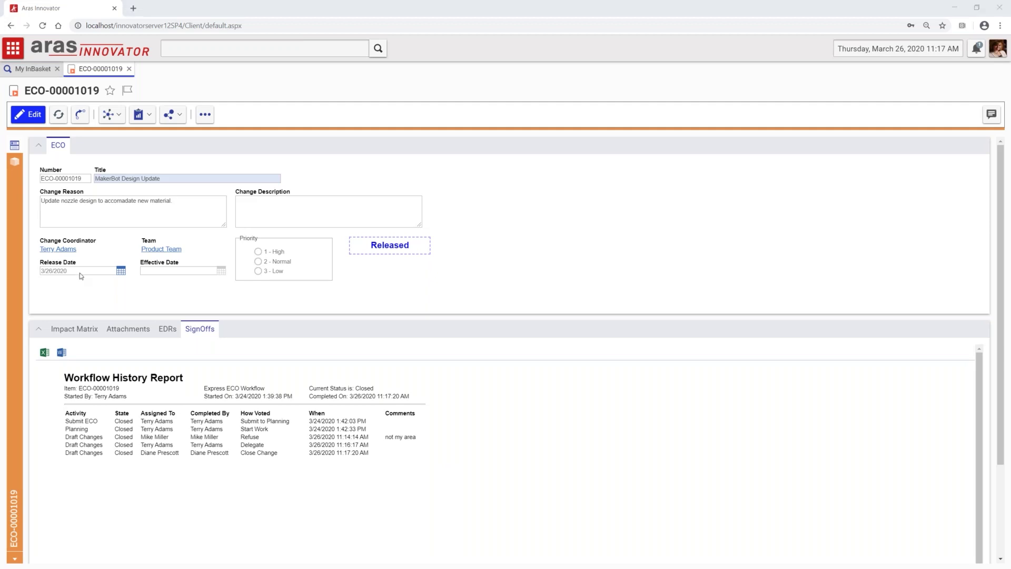
Step: Switch back to the change coordinator's browser session and list all ECOs
{"action": "key", "text": "alt+Tab"}
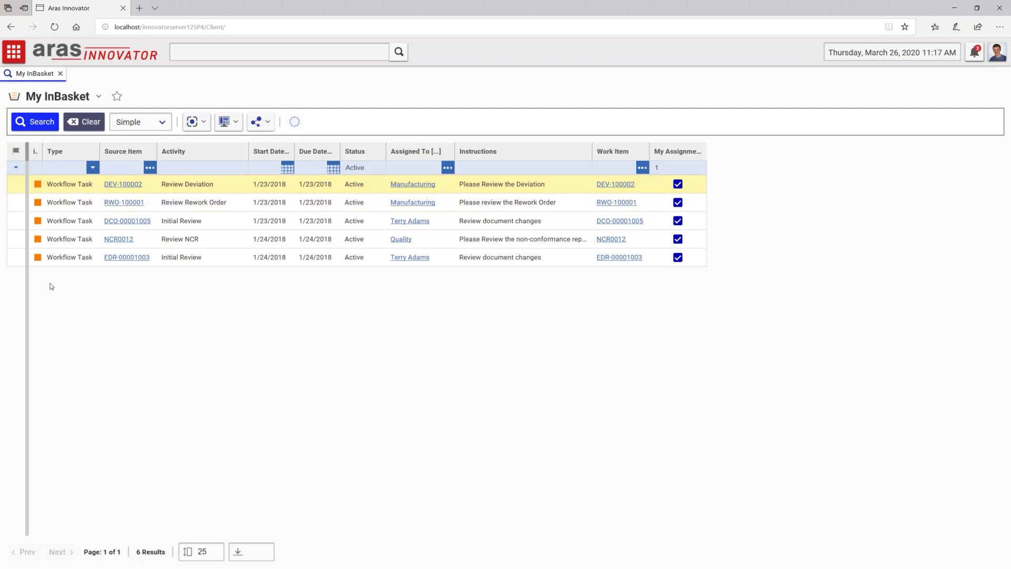
{"action": "left_click", "coordinate": [18, 54]}
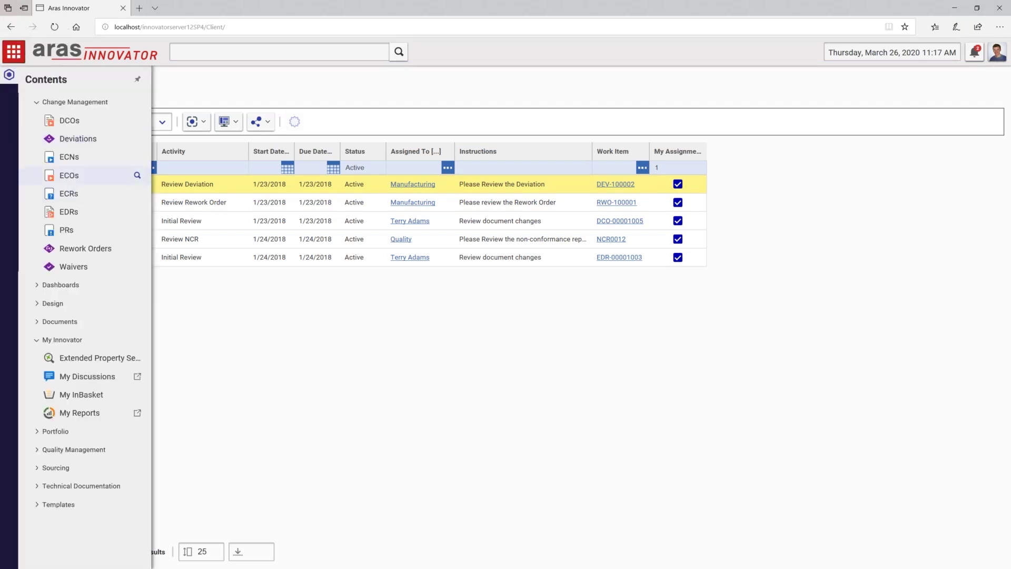
{"action": "left_click", "coordinate": [138, 176]}
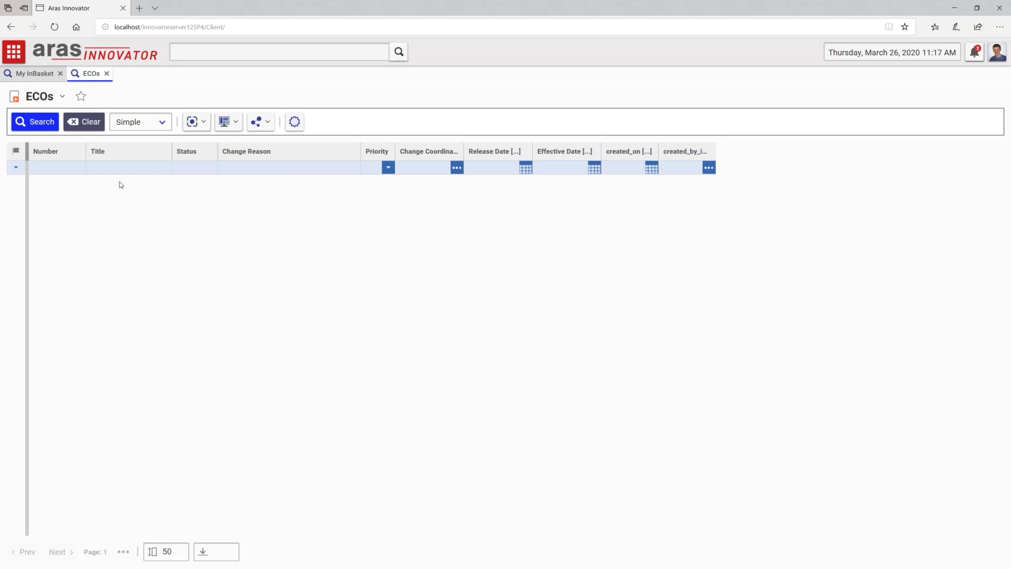
{"action": "left_click", "coordinate": [48, 122]}
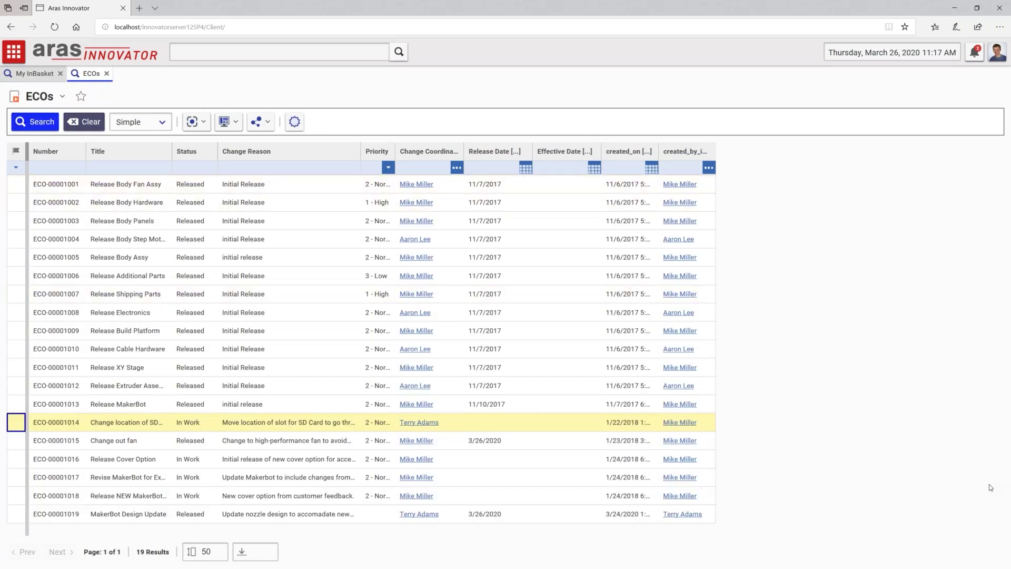
Step: Filter the ECO list by the change coordinator's identity, looked up by the start of the name, and run the search
{"action": "left_click", "coordinate": [456, 169]}
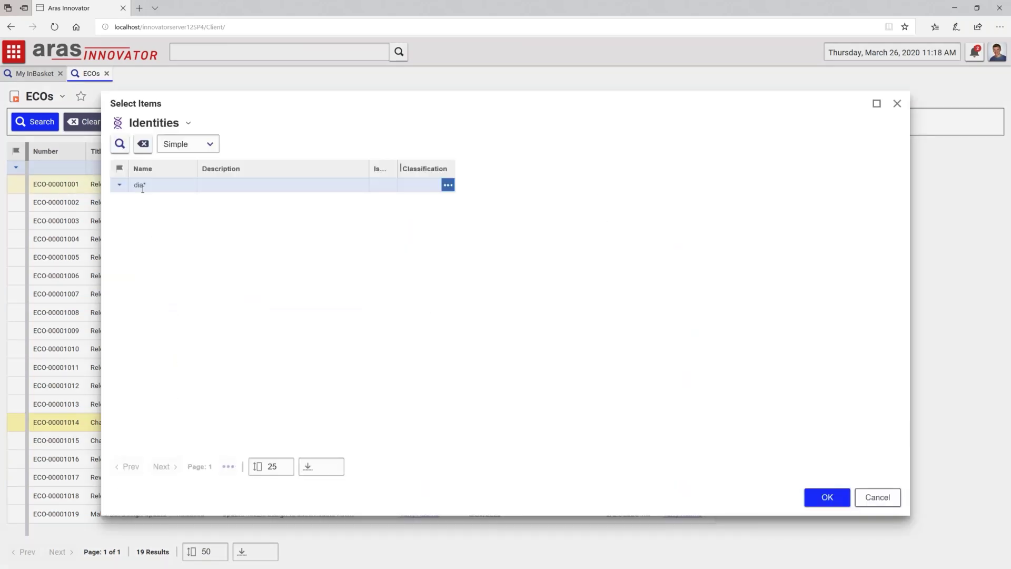
{"action": "type", "text": "ter*"}
{"action": "key", "text": "Return"}
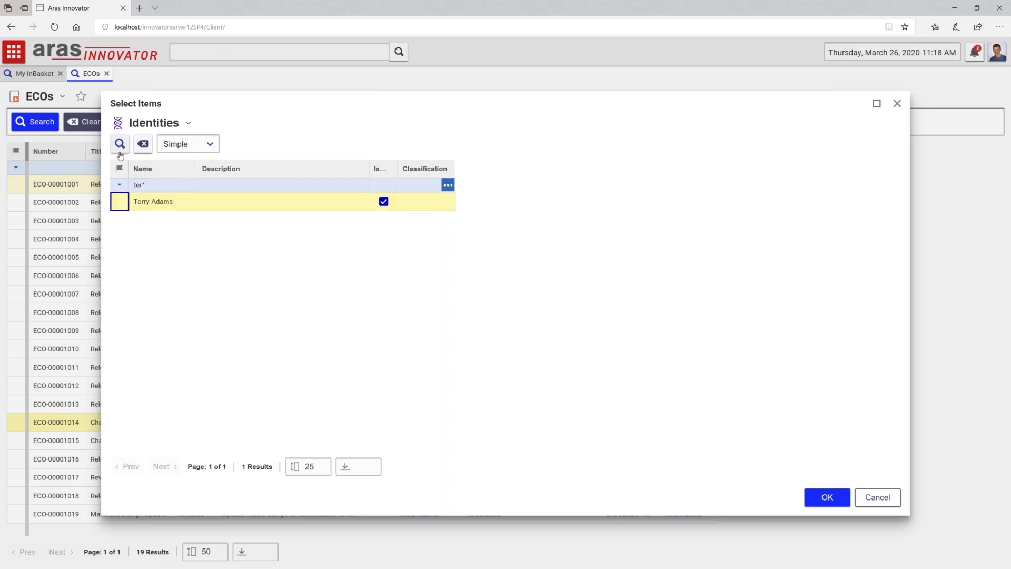
{"action": "left_click", "coordinate": [321, 204]}
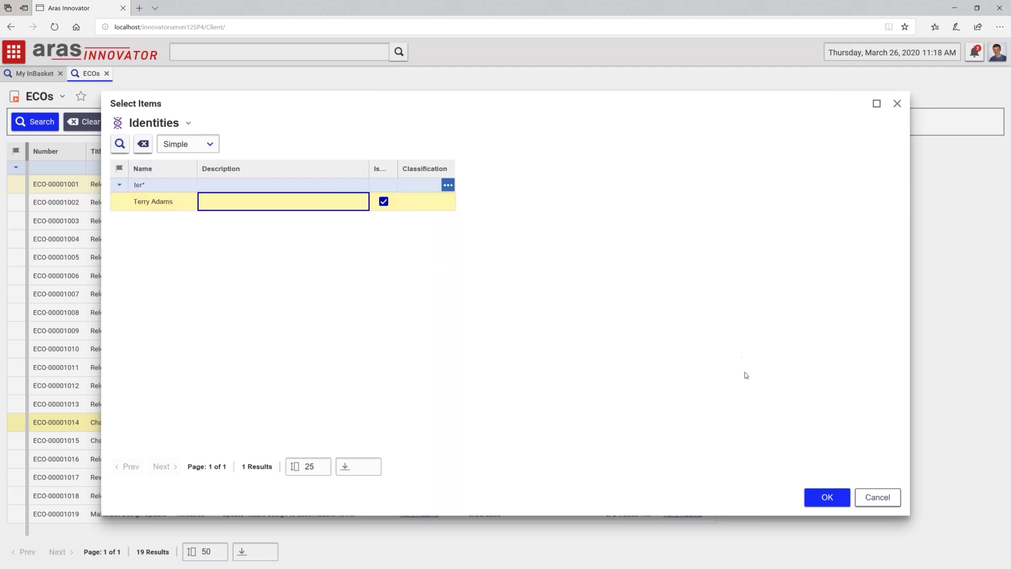
{"action": "left_click", "coordinate": [828, 498]}
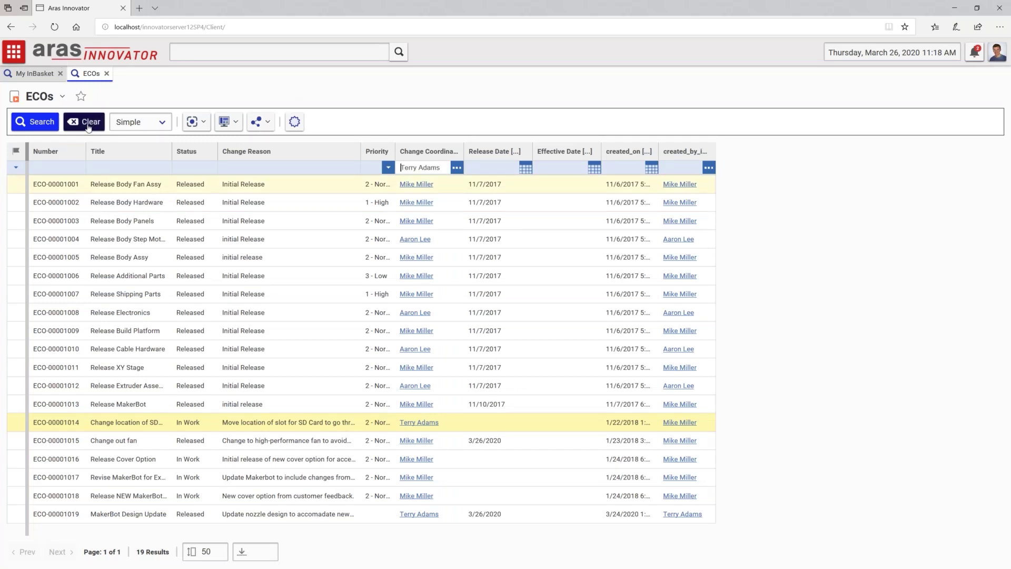
{"action": "left_click", "coordinate": [50, 123]}
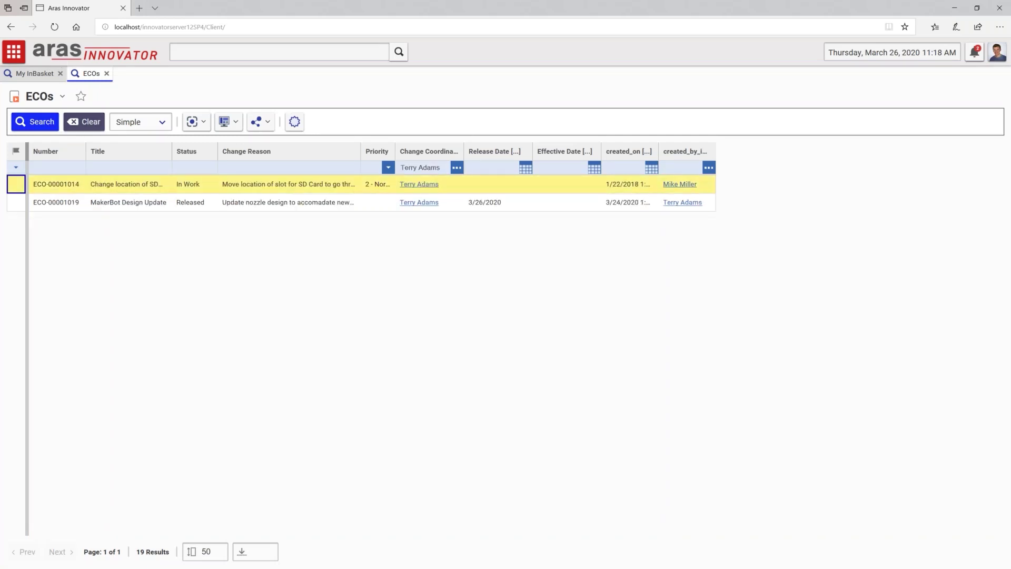
Step: Open ECO-00001014 from the filtered list and show its workflow process
{"action": "left_click", "coordinate": [274, 183]}
{"action": "double_click", "coordinate": [273, 181]}
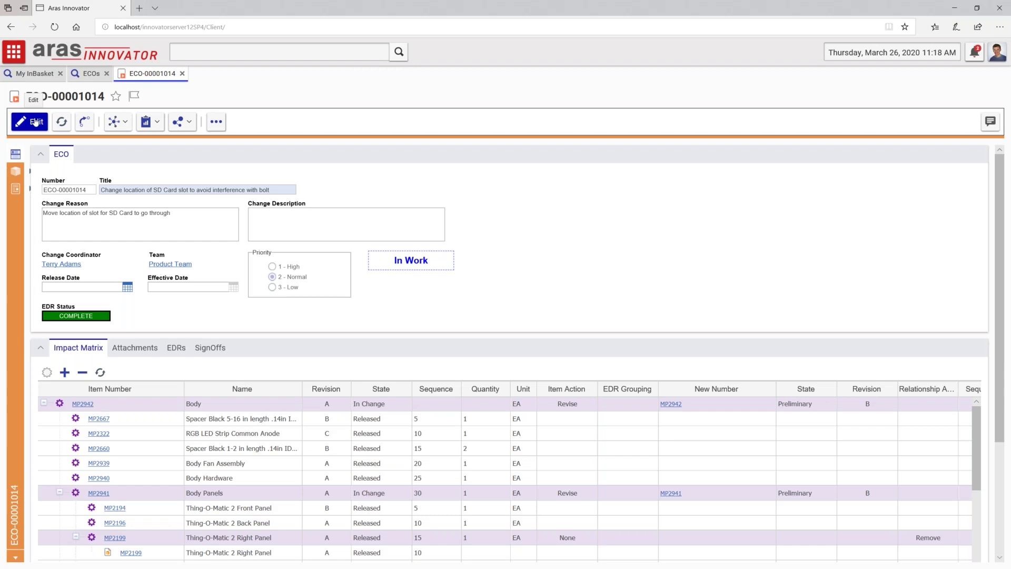
{"action": "left_click", "coordinate": [123, 124]}
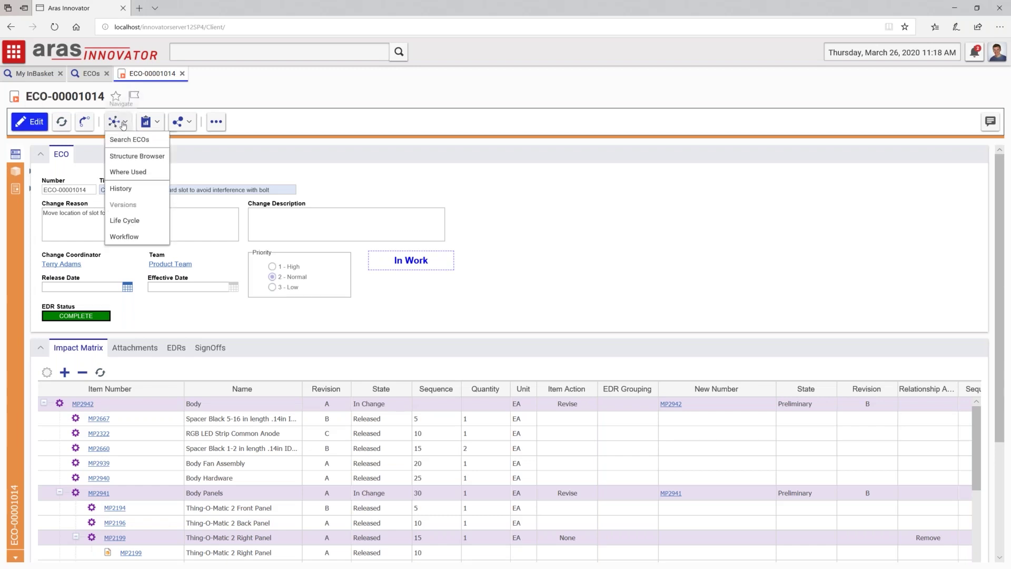
{"action": "left_click", "coordinate": [145, 236]}
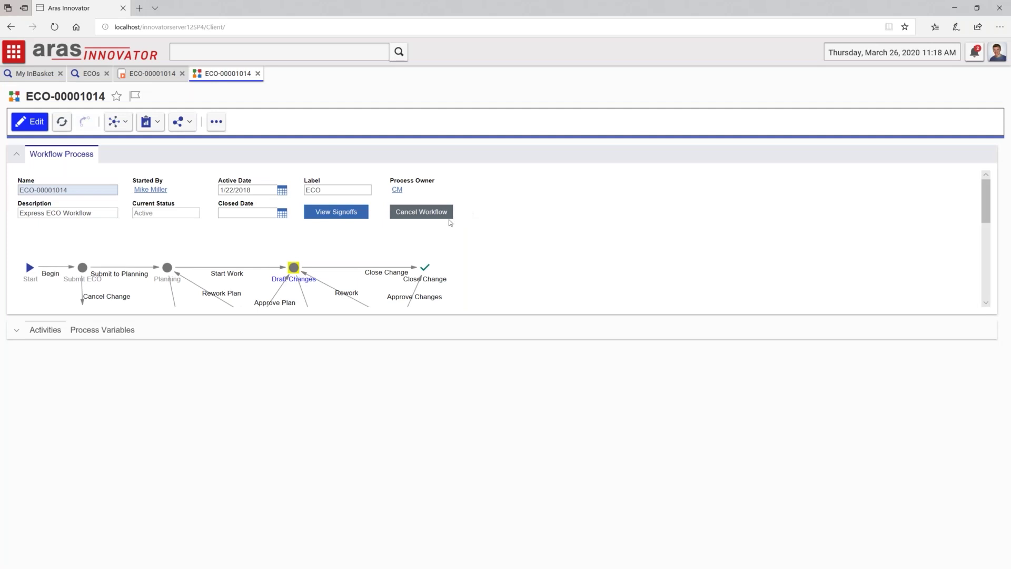
Step: Try to replace the identity assigned to the active Draft Changes activity, and discard the unsaved workflow edits
{"action": "left_click", "coordinate": [295, 270]}
{"action": "scroll", "coordinate": [562, 209], "scroll_direction": "down", "scroll_amount": 3}
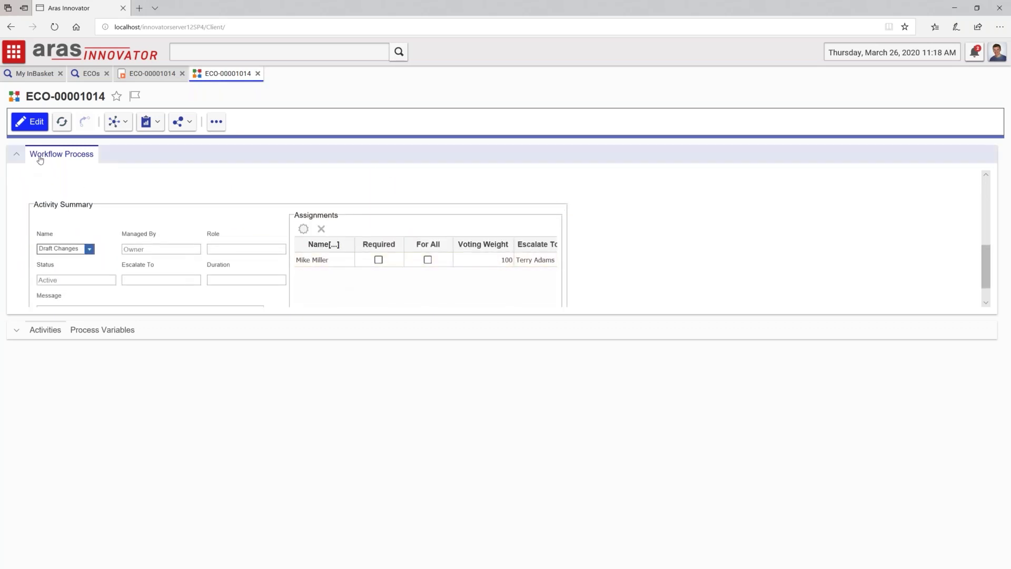
{"action": "left_click", "coordinate": [26, 120]}
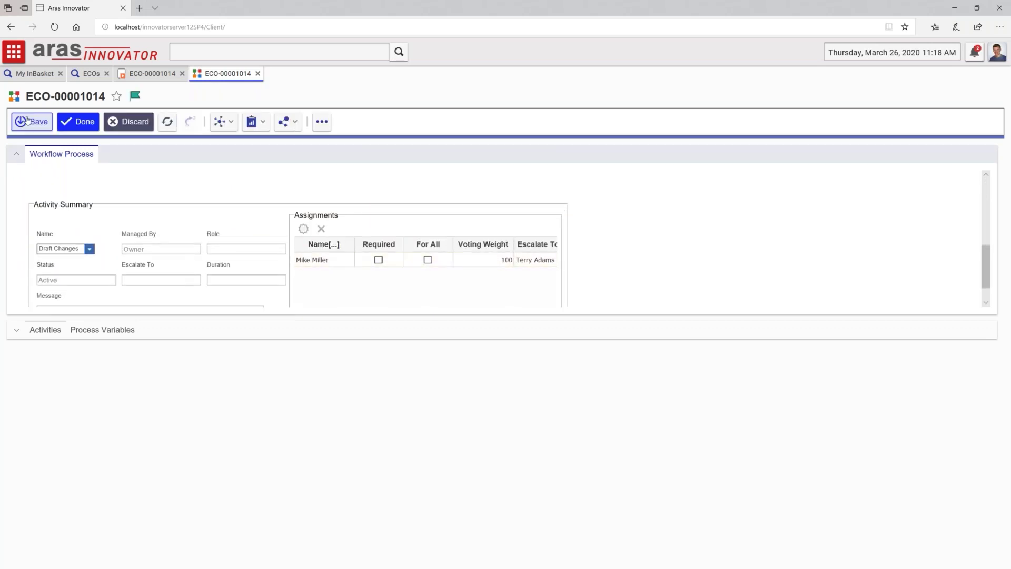
{"action": "left_click", "coordinate": [343, 263]}
{"action": "right_click", "coordinate": [344, 263]}
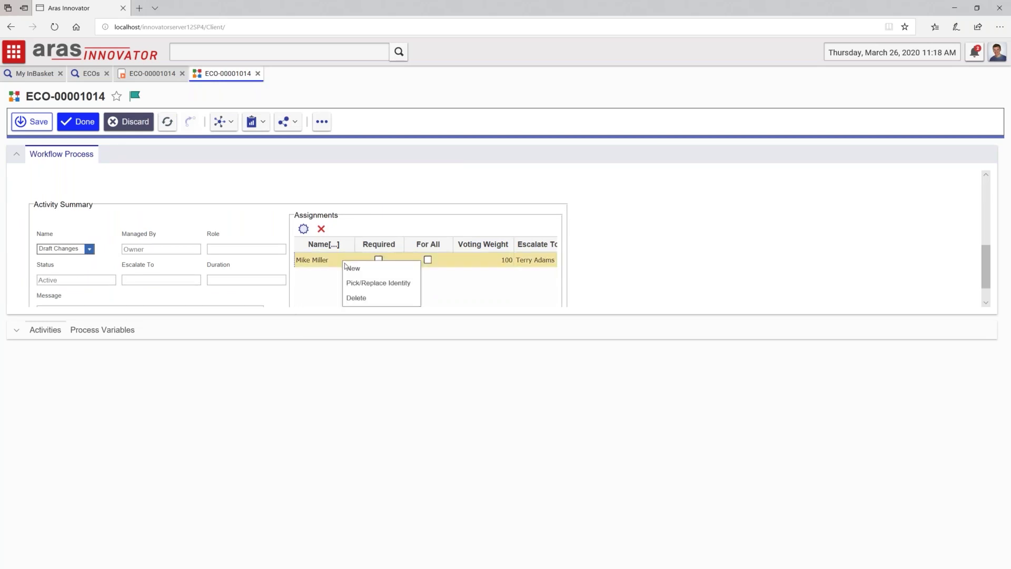
{"action": "left_click", "coordinate": [366, 287]}
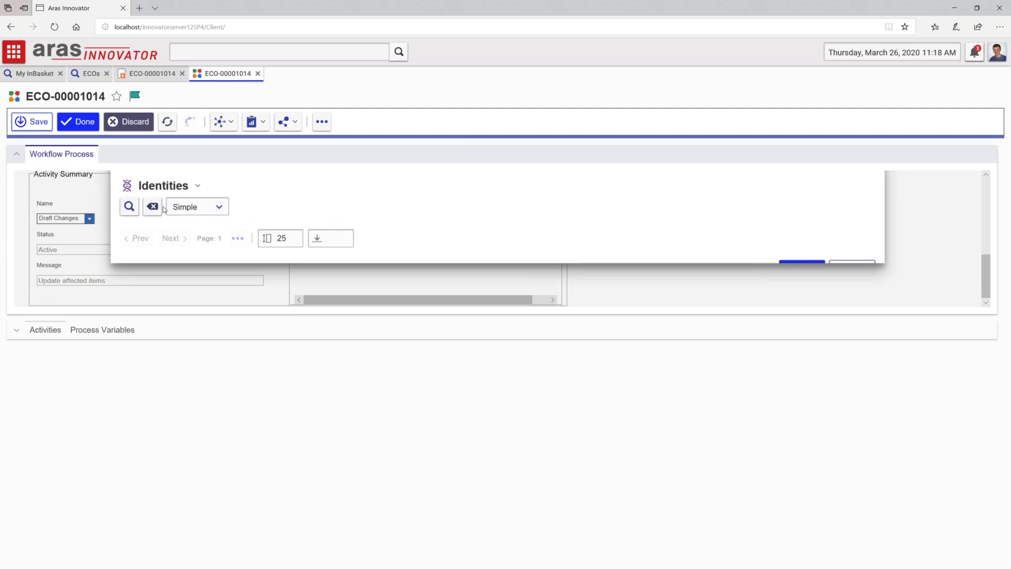
{"action": "left_click", "coordinate": [129, 207]}
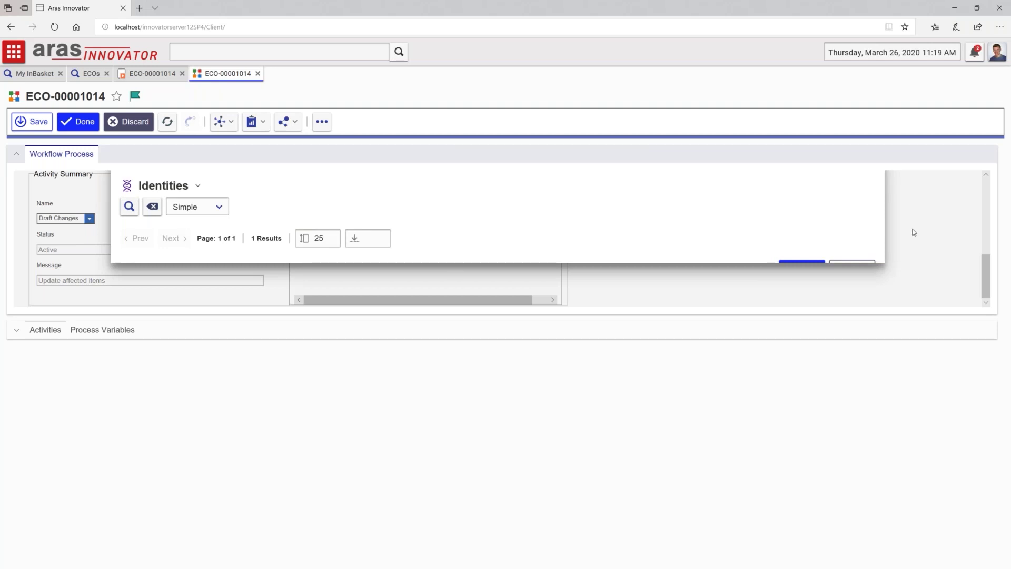
{"action": "scroll", "coordinate": [912, 228], "scroll_direction": "up", "scroll_amount": 1}
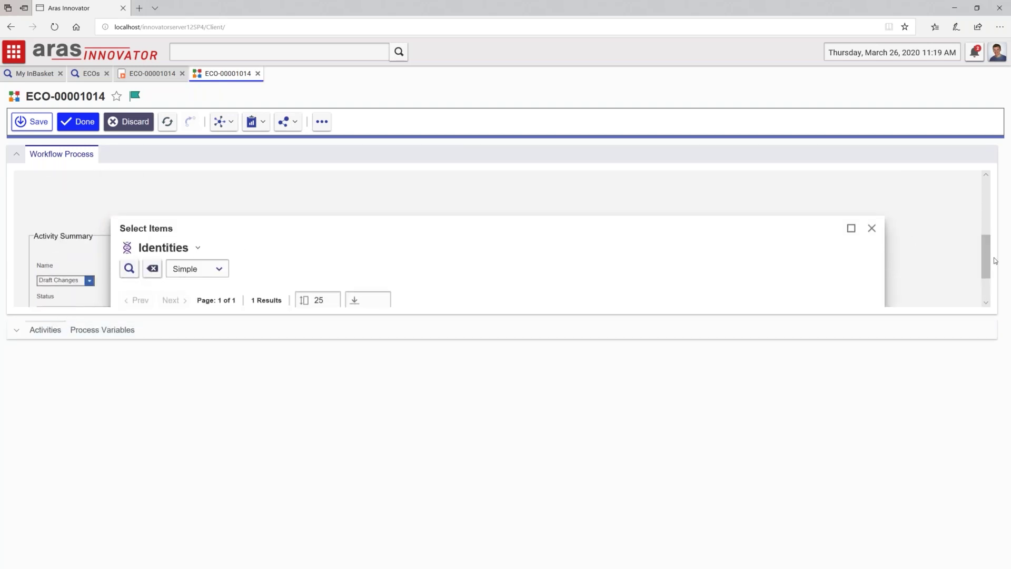
{"action": "scroll", "coordinate": [983, 264], "scroll_direction": "down", "scroll_amount": 1}
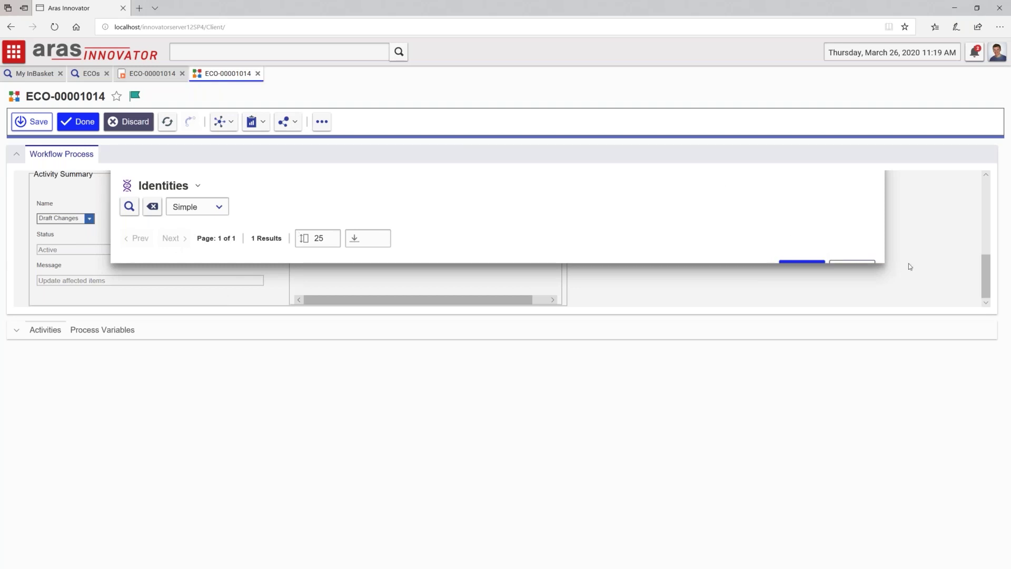
{"action": "left_click", "coordinate": [852, 263]}
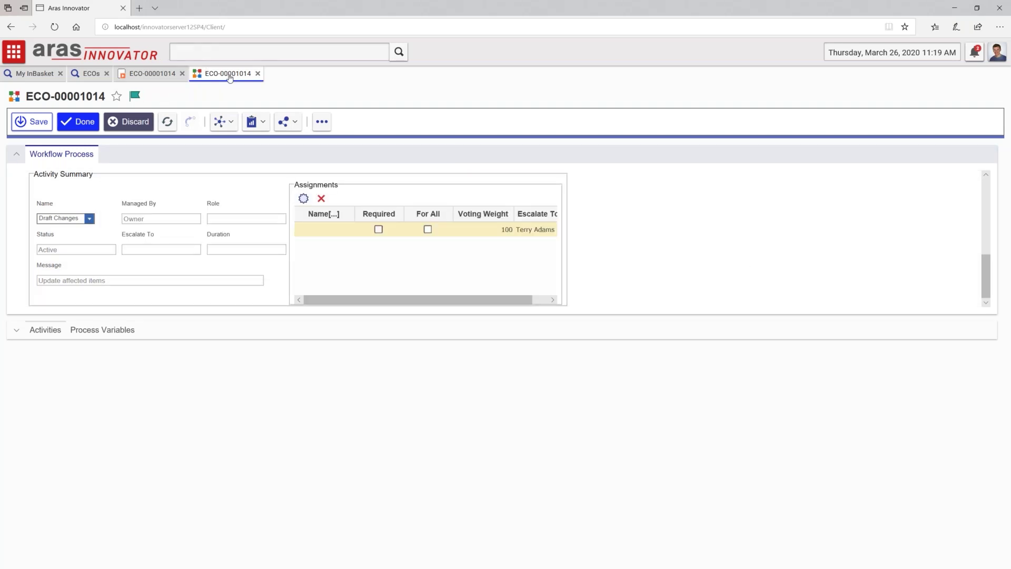
{"action": "left_click", "coordinate": [257, 73]}
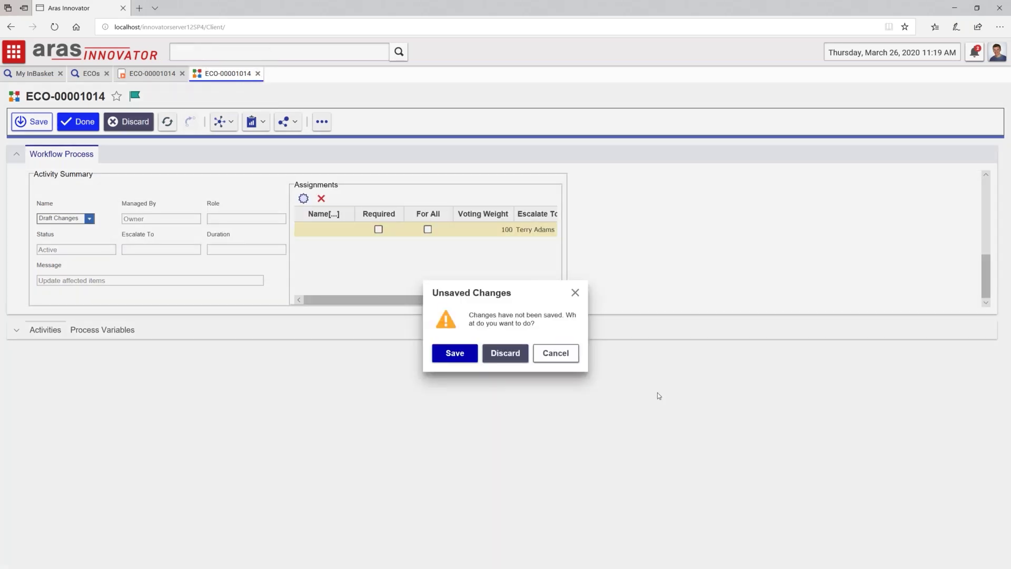
{"action": "left_click", "coordinate": [500, 356]}
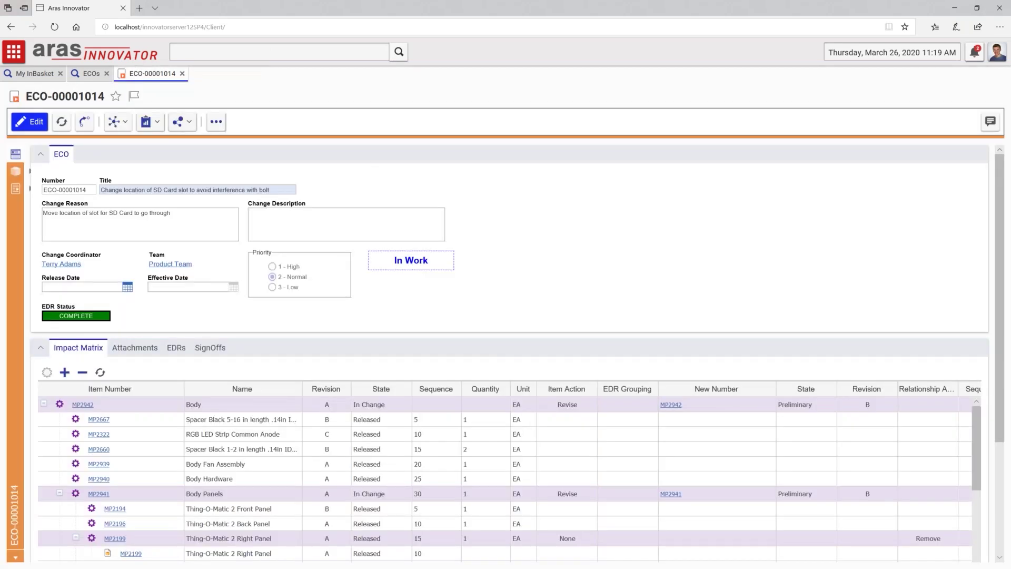
Step: Reopen ECO-00001014's workflow process and cancel the workflow, confirming the cancellation
{"action": "left_click", "coordinate": [122, 122]}
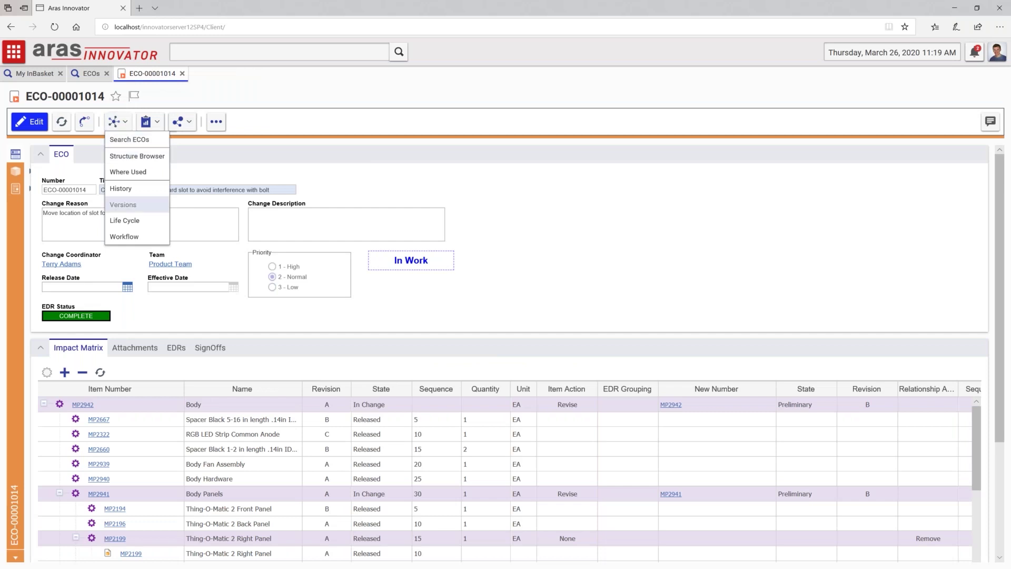
{"action": "left_click", "coordinate": [138, 235]}
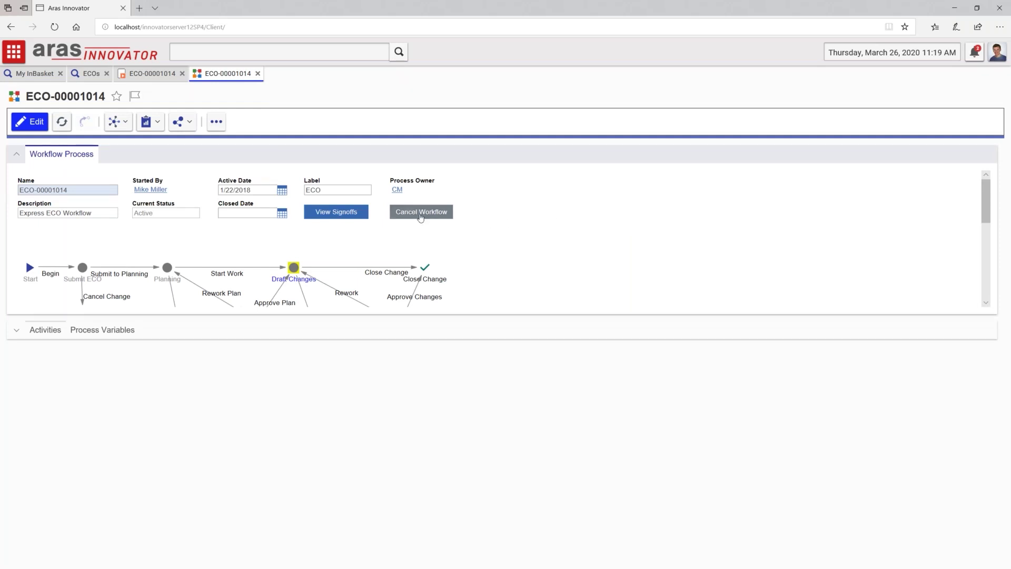
{"action": "left_click", "coordinate": [420, 213]}
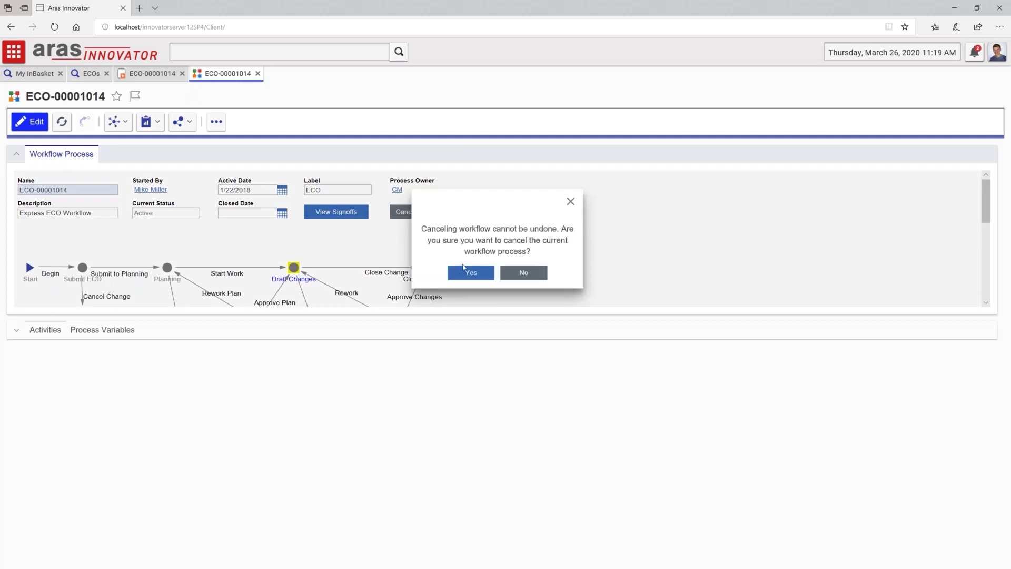
{"action": "left_click", "coordinate": [470, 272]}
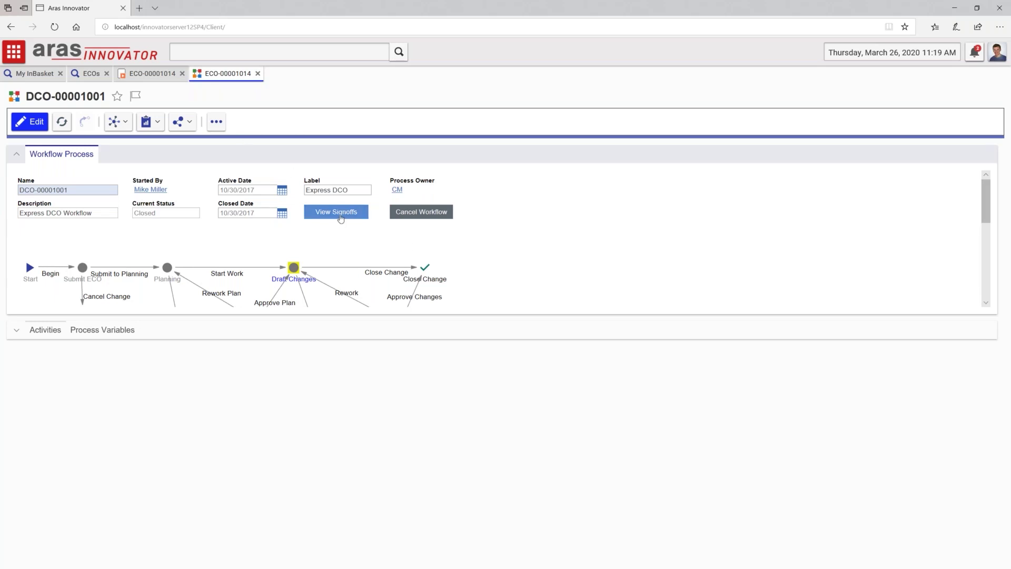
Step: View the sign-offs report of the displayed workflow process, and close both the report and the workflow process
{"action": "left_click", "coordinate": [340, 216]}
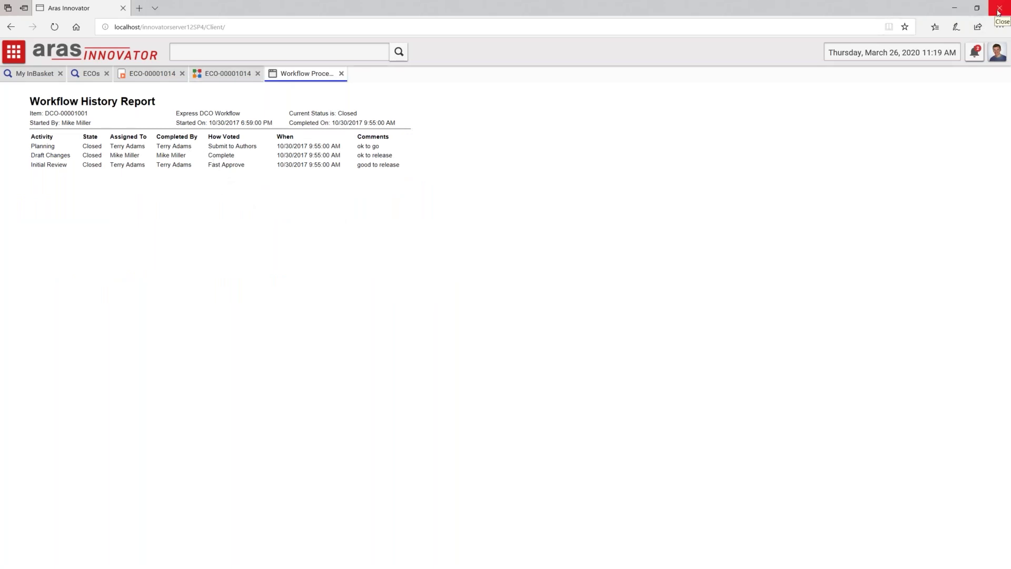
{"action": "left_click", "coordinate": [341, 73]}
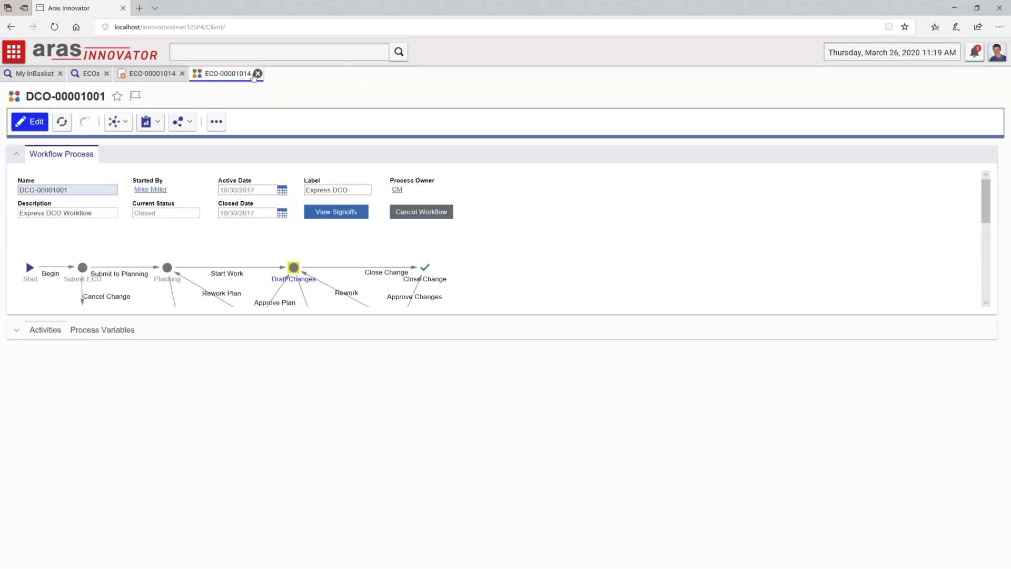
{"action": "left_click", "coordinate": [257, 73]}
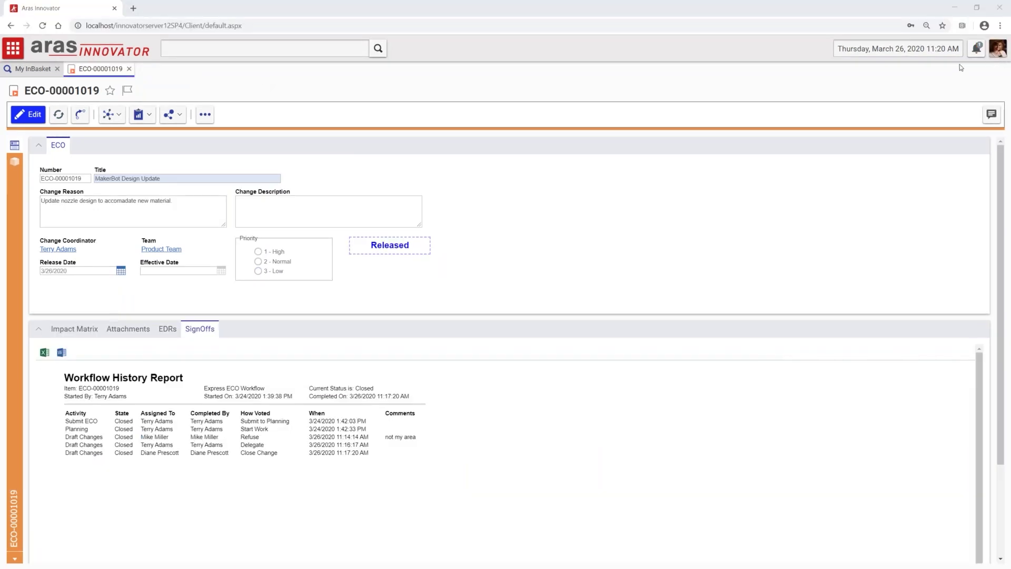
{"action": "key", "text": "alt+Tab"}
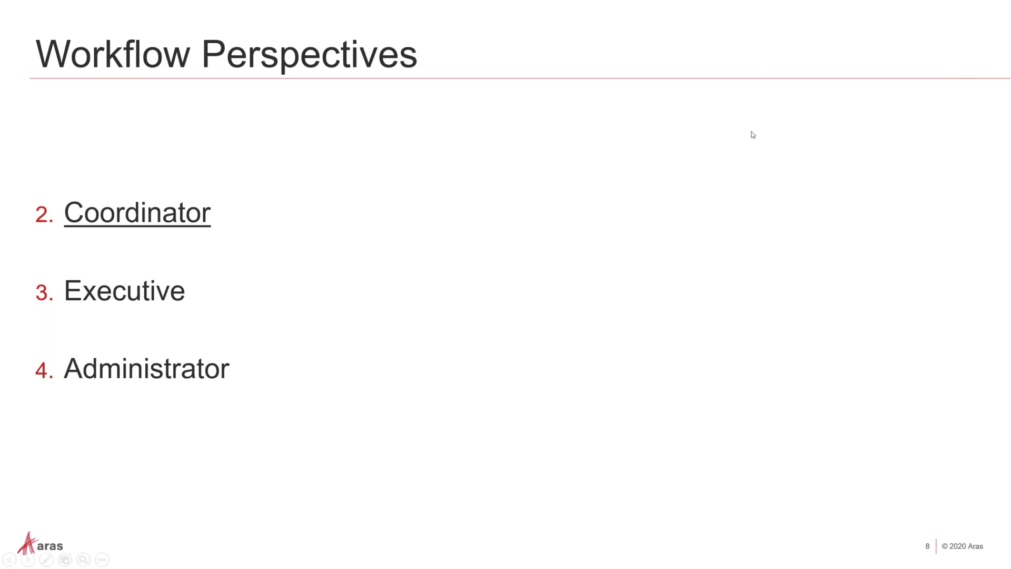
{"action": "left_click", "coordinate": [938, 205]}
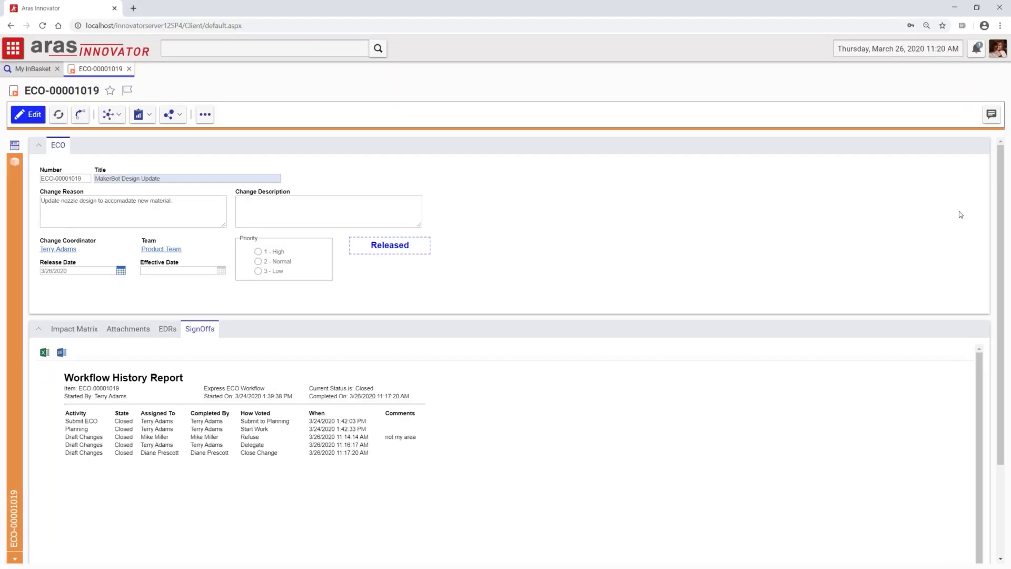
Step: In the delegate's browser session, log out and log in to DEMO_12SP4 as the executive user with the saved username and password
{"action": "left_click", "coordinate": [992, 50]}
{"action": "left_click", "coordinate": [970, 163]}
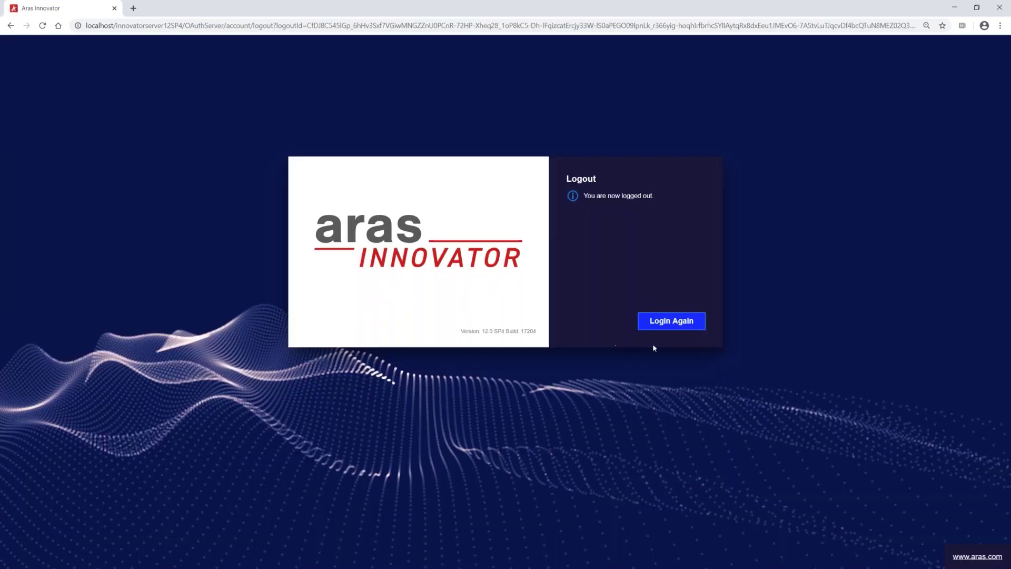
{"action": "left_click", "coordinate": [672, 322]}
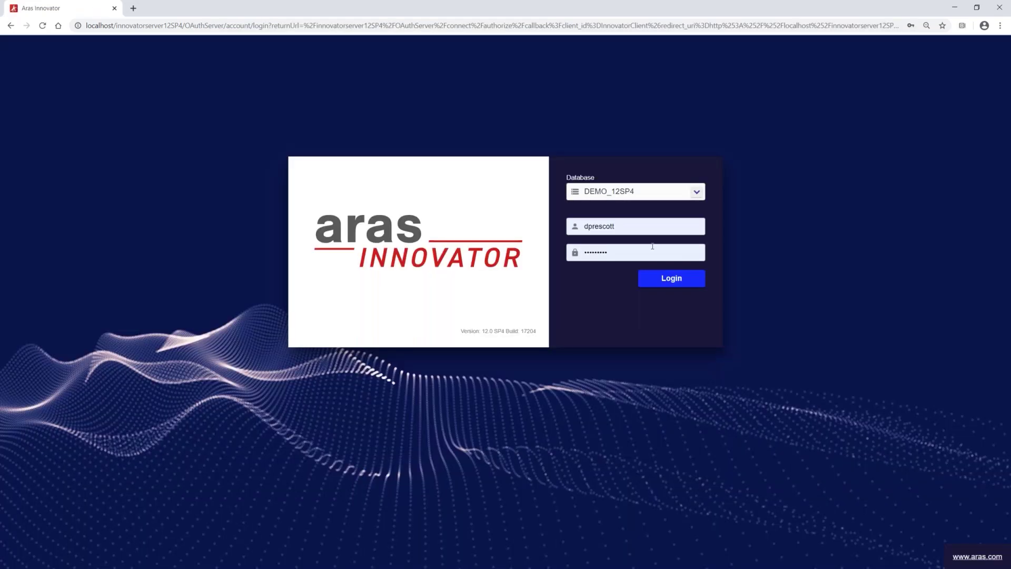
{"action": "left_click", "coordinate": [584, 227]}
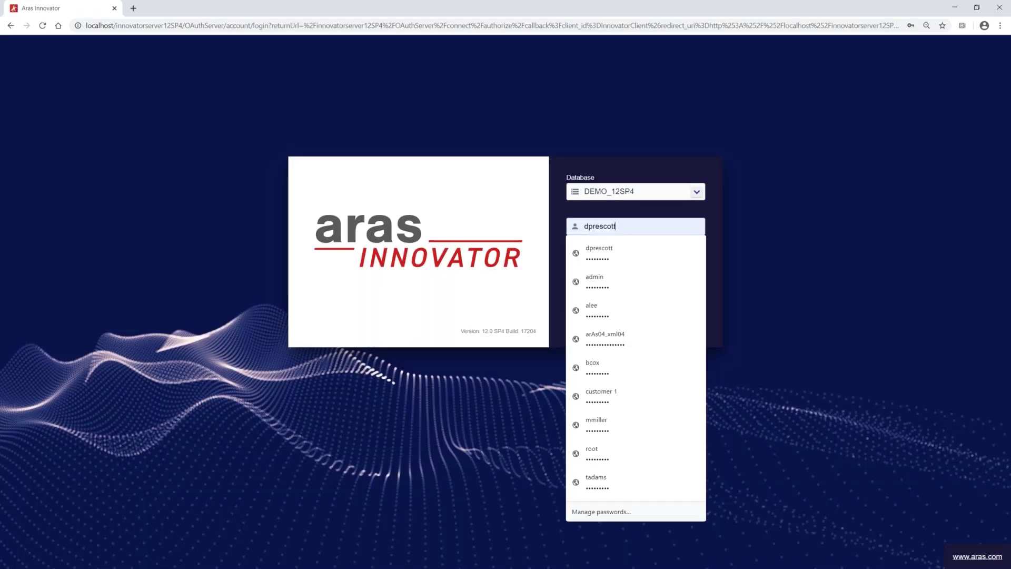
{"action": "left_click", "coordinate": [652, 415]}
{"action": "left_click", "coordinate": [681, 281]}
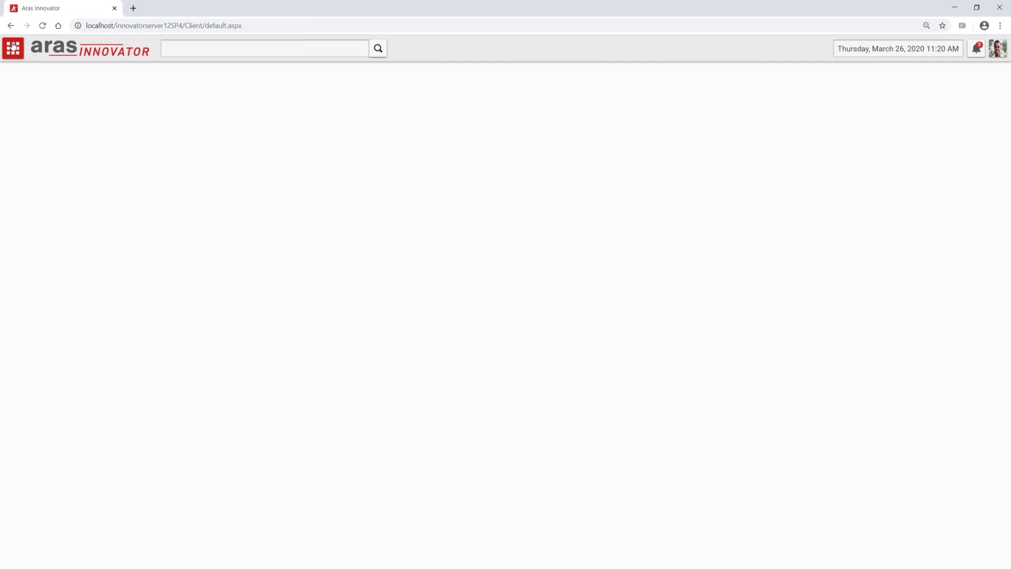
Step: Open My Reports from My Innovator and expand the reports shared with this account
{"action": "left_click", "coordinate": [12, 48]}
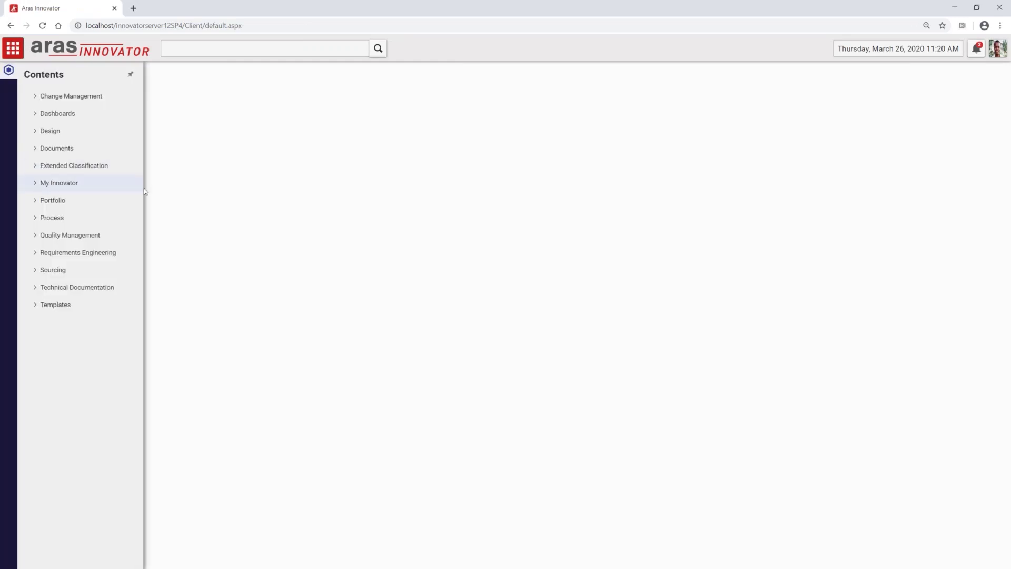
{"action": "left_click", "coordinate": [101, 183]}
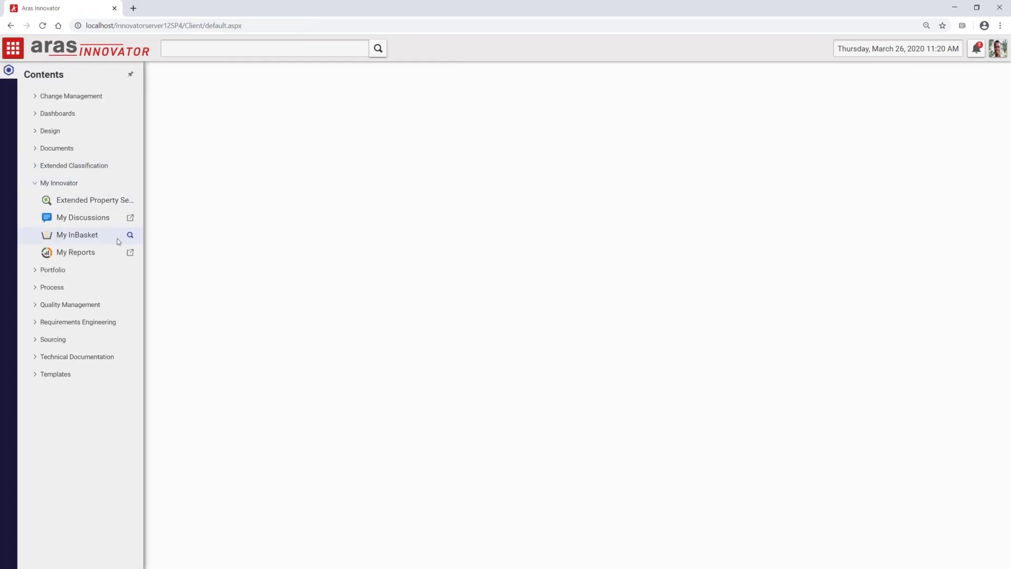
{"action": "left_click", "coordinate": [110, 257]}
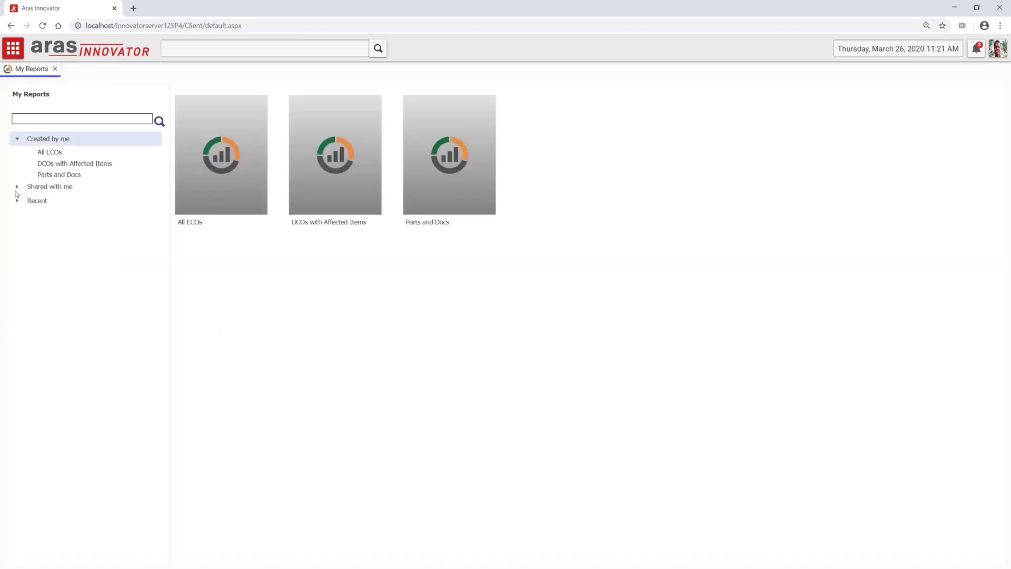
{"action": "left_click", "coordinate": [17, 187]}
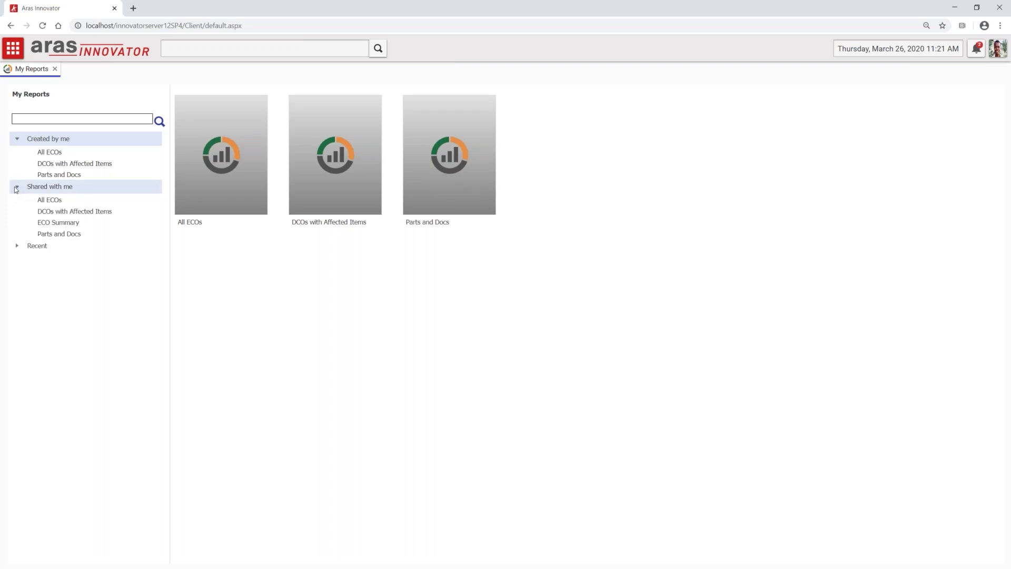
Step: Run the ECO Summary report from the reports shared with this account
{"action": "left_click", "coordinate": [63, 222]}
{"action": "right_click", "coordinate": [72, 226]}
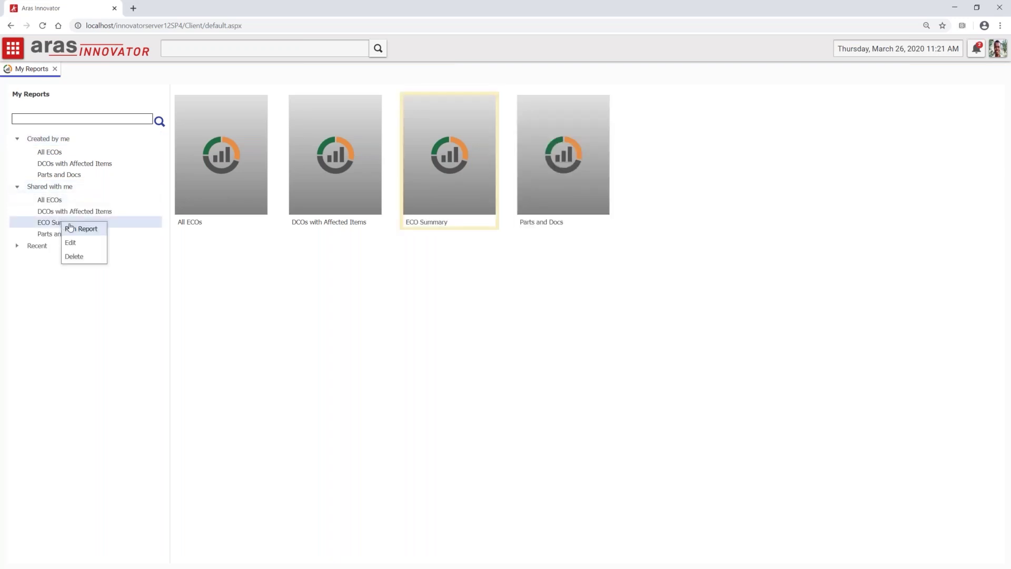
{"action": "left_click", "coordinate": [79, 228]}
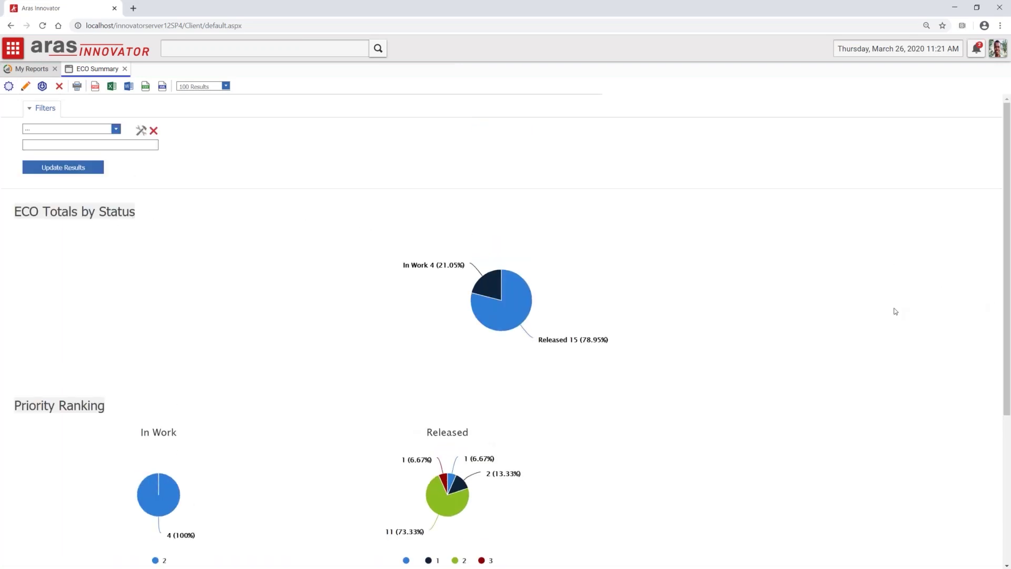
Step: Sort the ECO Summary table by Priority and Change Coordinator, ending with Status in ascending order
{"action": "scroll", "coordinate": [884, 312], "scroll_direction": "down", "scroll_amount": 4}
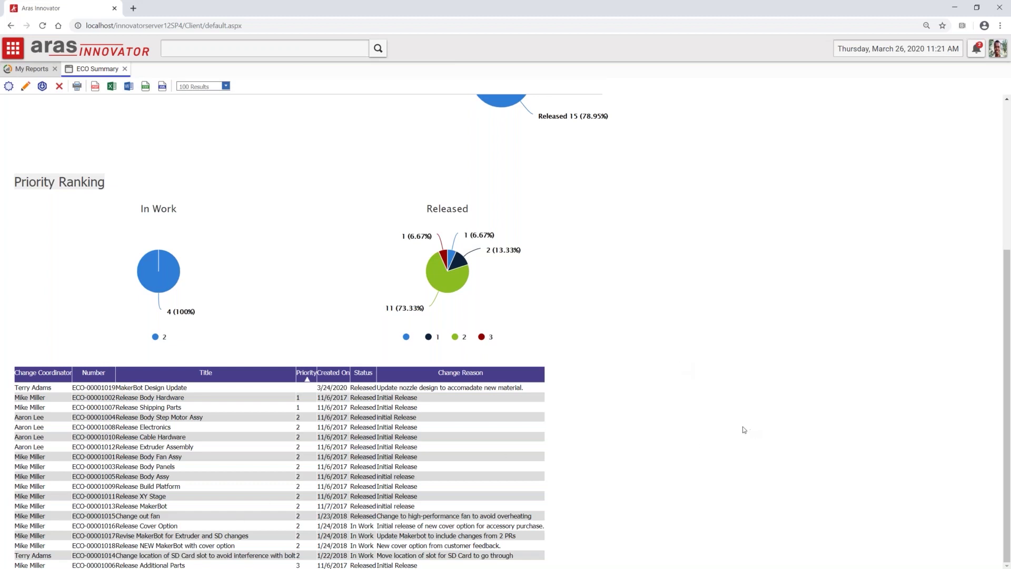
{"action": "left_click", "coordinate": [303, 375]}
{"action": "left_click", "coordinate": [303, 375]}
{"action": "left_click", "coordinate": [21, 377]}
{"action": "left_click", "coordinate": [21, 378]}
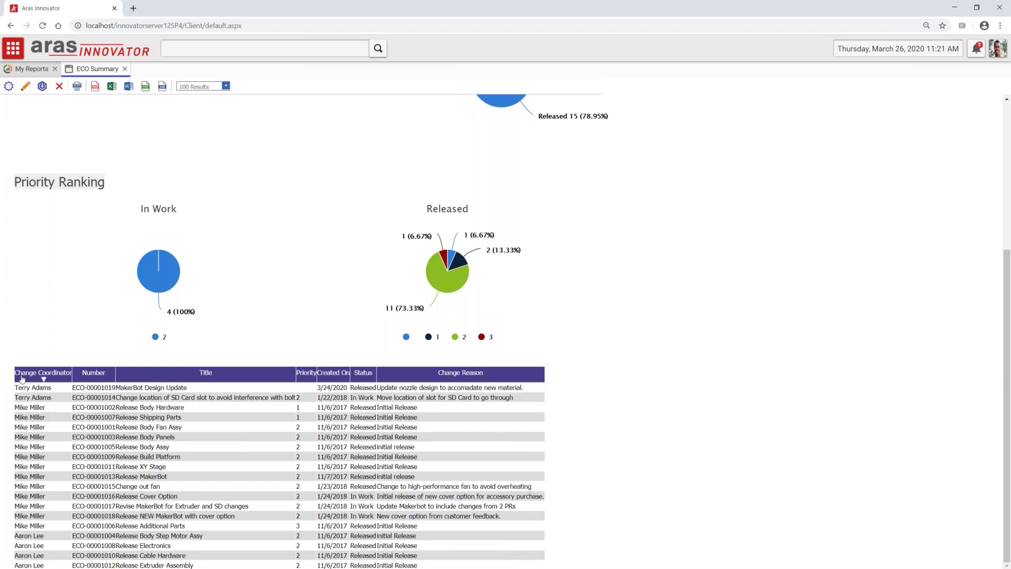
{"action": "left_click", "coordinate": [367, 375]}
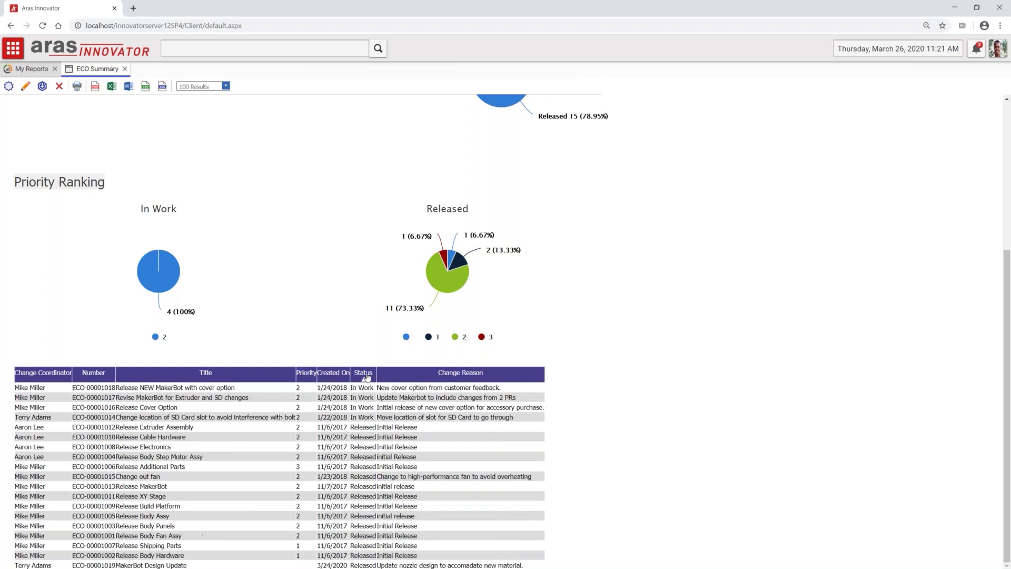
Step: Examine the ECO Totals by Status chart and the In Work and Released priority charts, including their individual slices
{"action": "scroll", "coordinate": [682, 378], "scroll_direction": "up", "scroll_amount": 3}
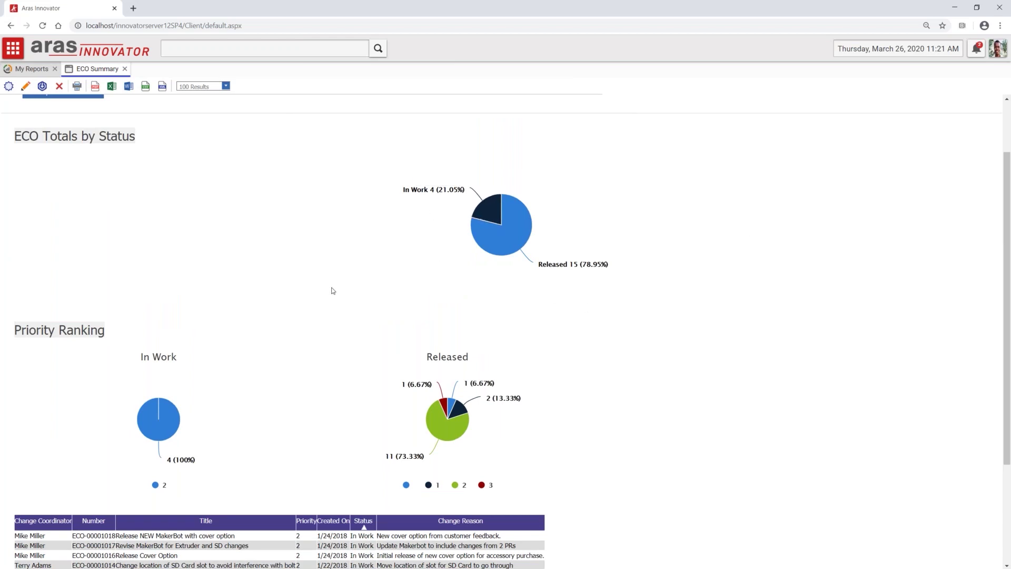
{"action": "scroll", "coordinate": [333, 291], "scroll_direction": "down", "scroll_amount": 2}
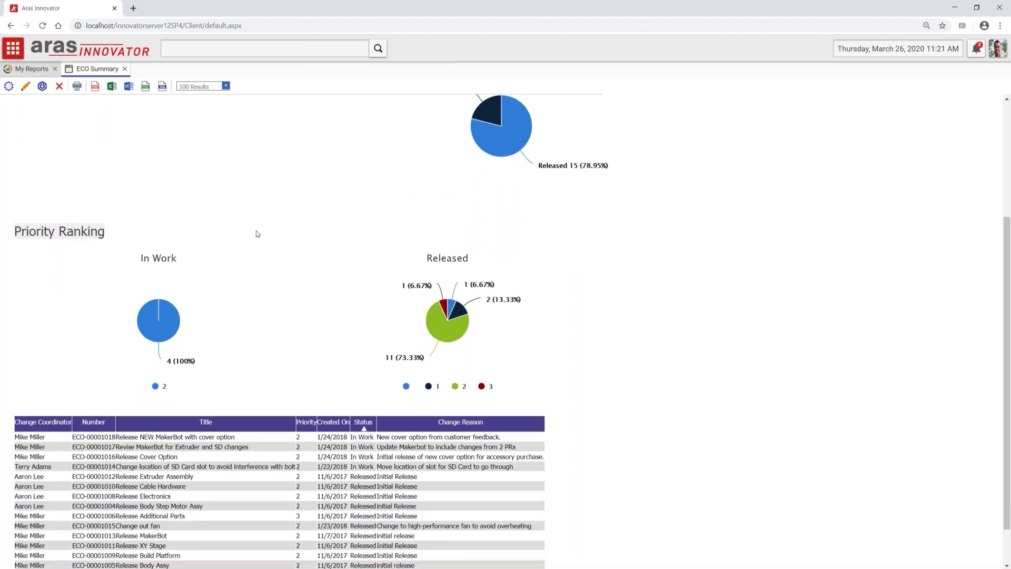
{"action": "scroll", "coordinate": [409, 345], "scroll_direction": "down", "scroll_amount": 1}
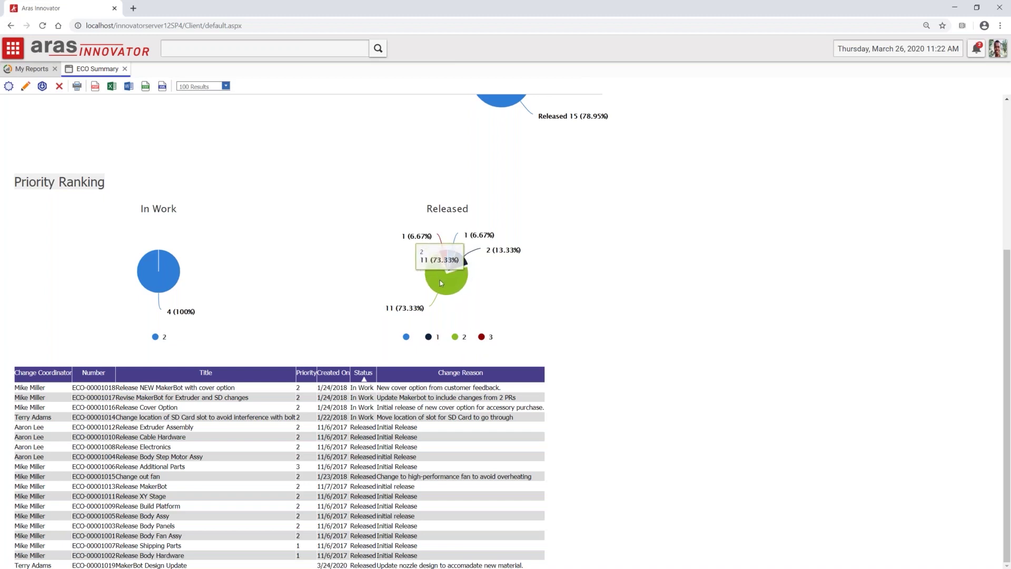
{"action": "left_click", "coordinate": [430, 289]}
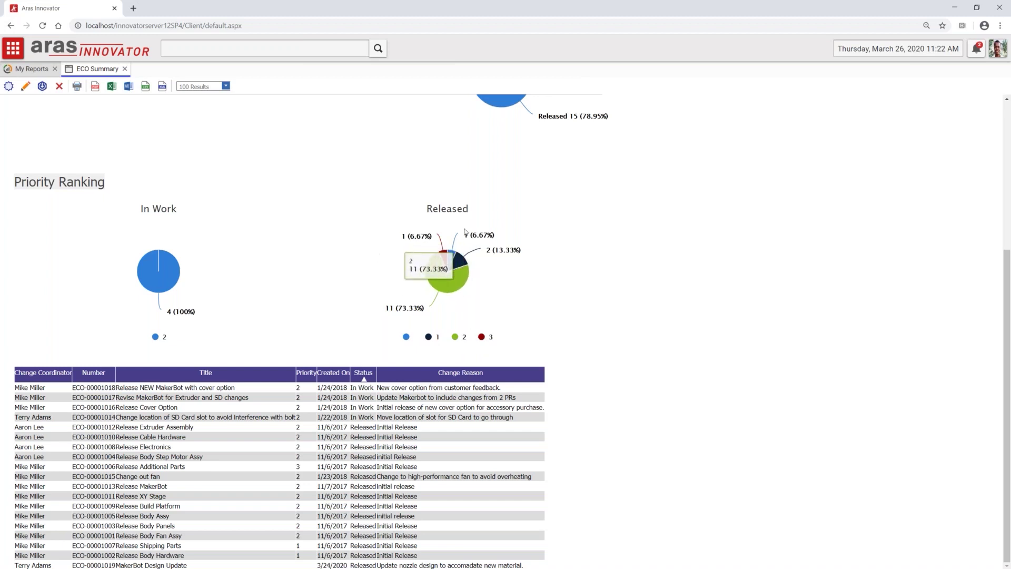
{"action": "left_click", "coordinate": [460, 258]}
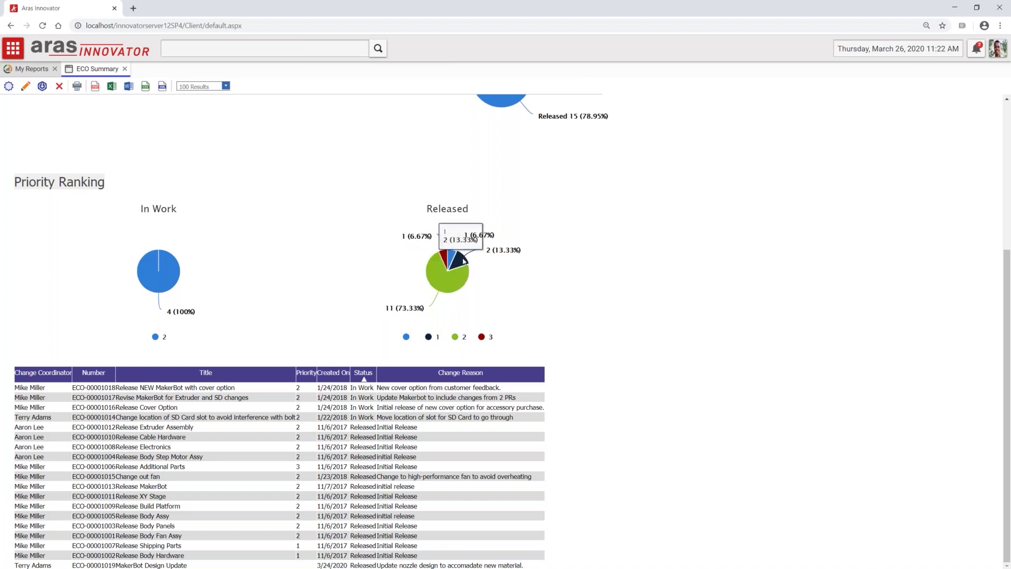
{"action": "left_click", "coordinate": [443, 279]}
{"action": "left_click", "coordinate": [141, 283]}
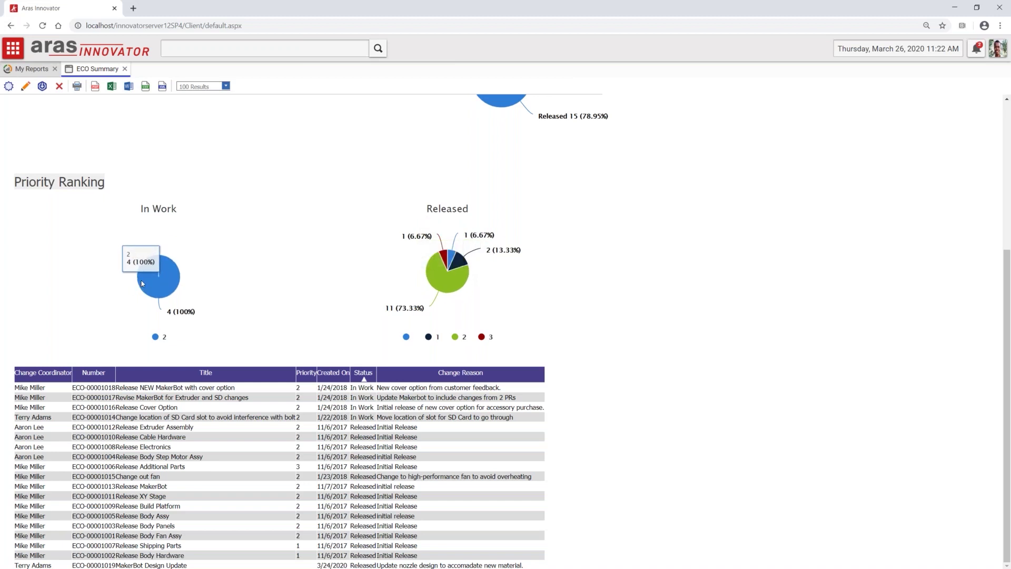
{"action": "left_click", "coordinate": [162, 338]}
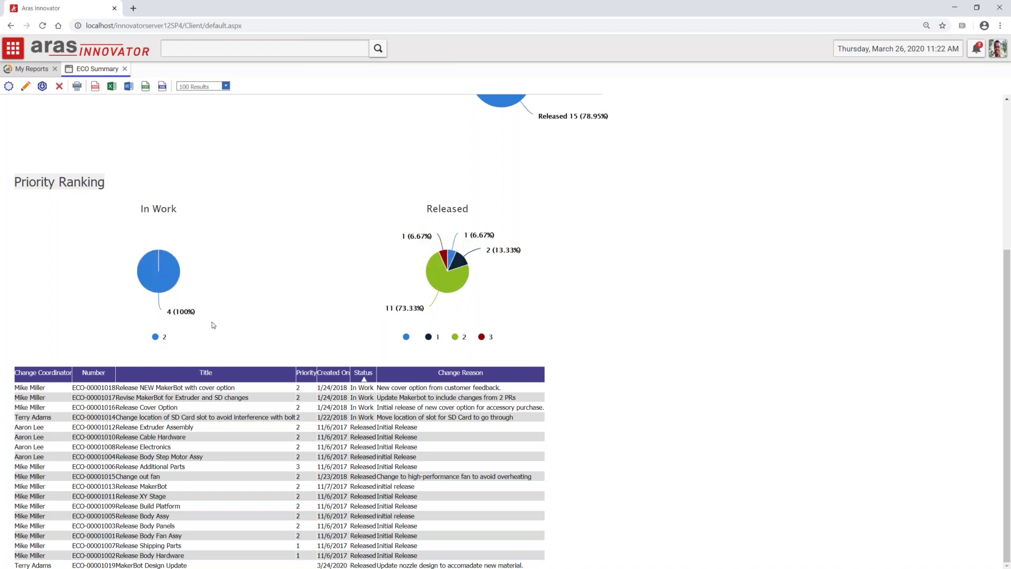
Step: Filter the ECO Summary report to Keyed Name equal to the previously used coordinator's full name, update the results and review the charts
{"action": "scroll", "coordinate": [211, 324], "scroll_direction": "up", "scroll_amount": 5}
{"action": "left_click", "coordinate": [116, 129]}
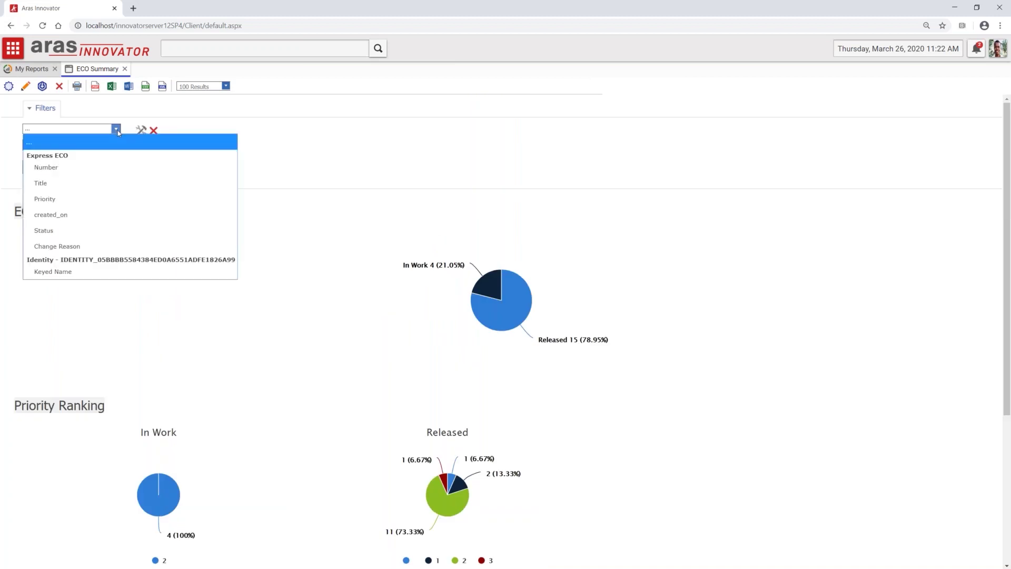
{"action": "left_click", "coordinate": [98, 267]}
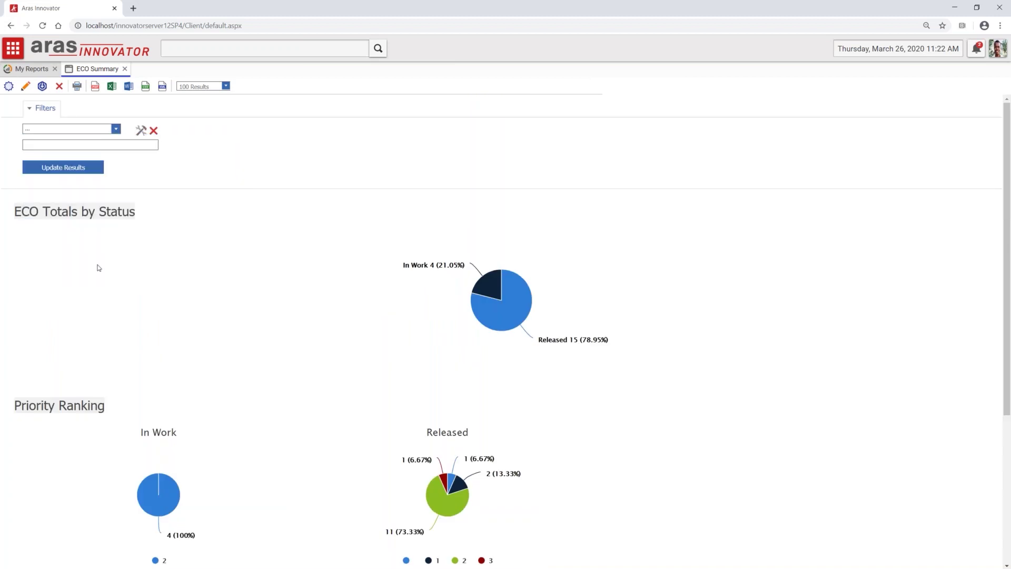
{"action": "left_click", "coordinate": [103, 147]}
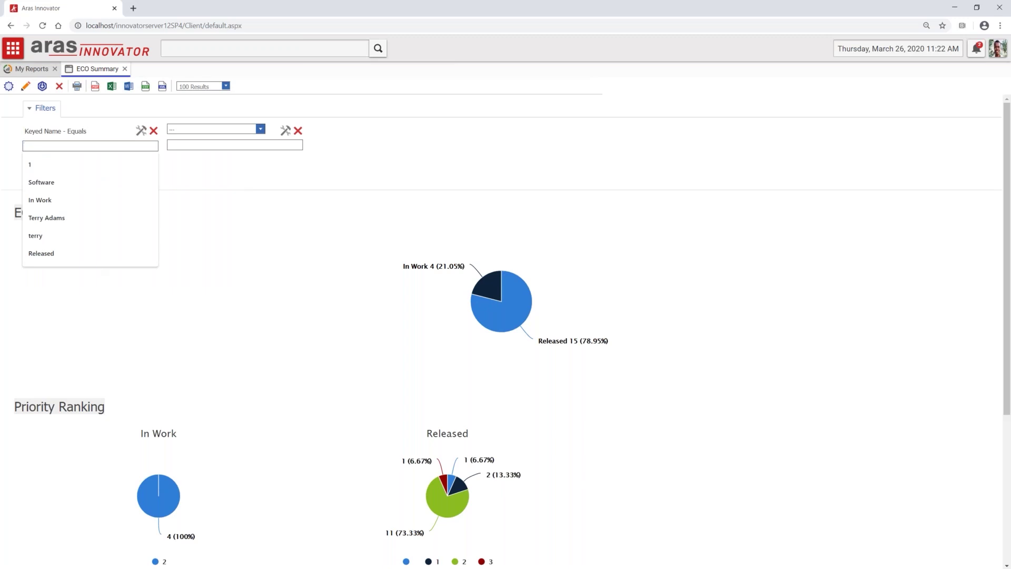
{"action": "key", "text": "Down"}
{"action": "key", "text": "Down"}
{"action": "key", "text": "Down"}
{"action": "key", "text": "Down"}
{"action": "key", "text": "Return"}
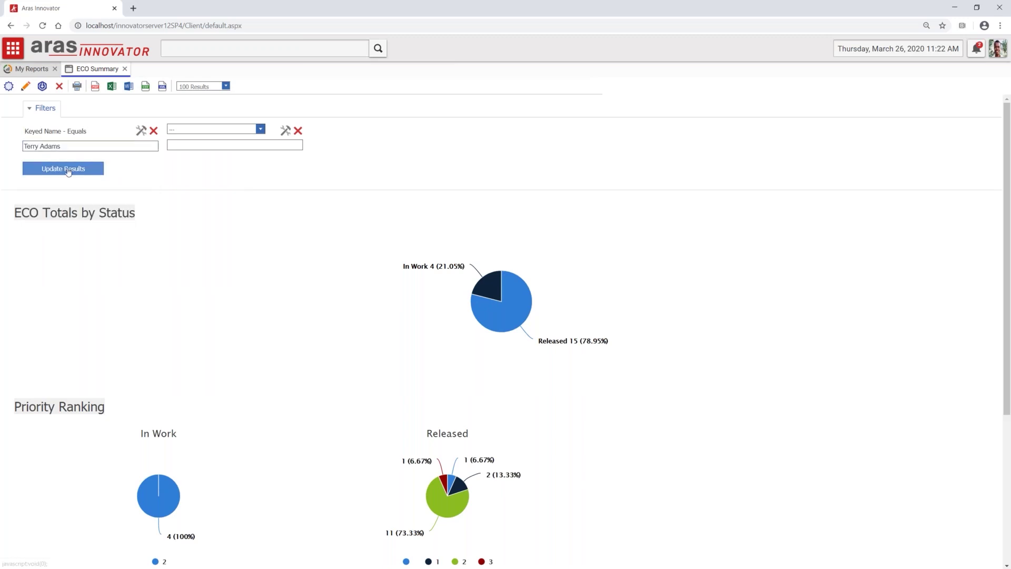
{"action": "left_click", "coordinate": [68, 169]}
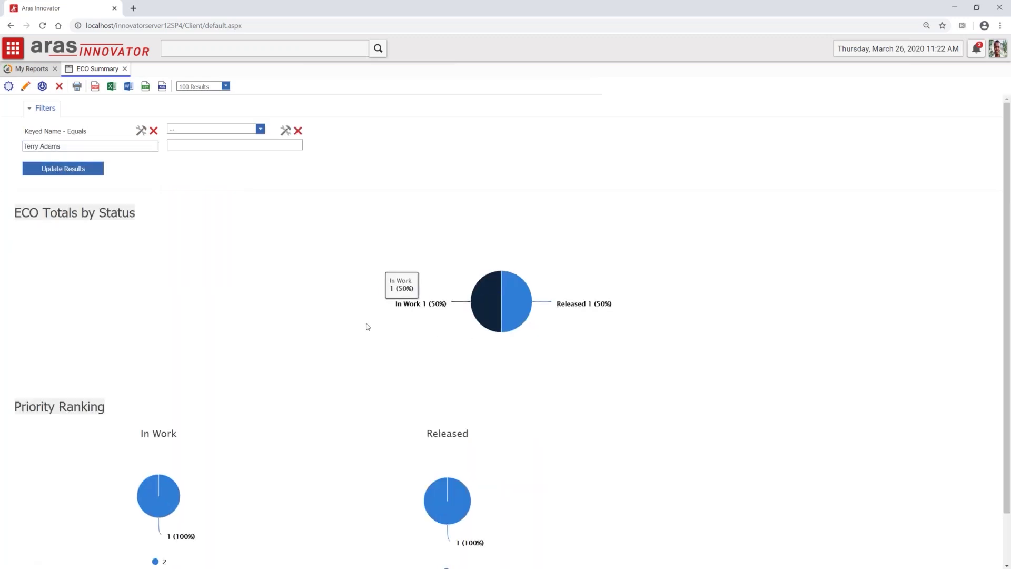
{"action": "scroll", "coordinate": [368, 326], "scroll_direction": "down", "scroll_amount": 1}
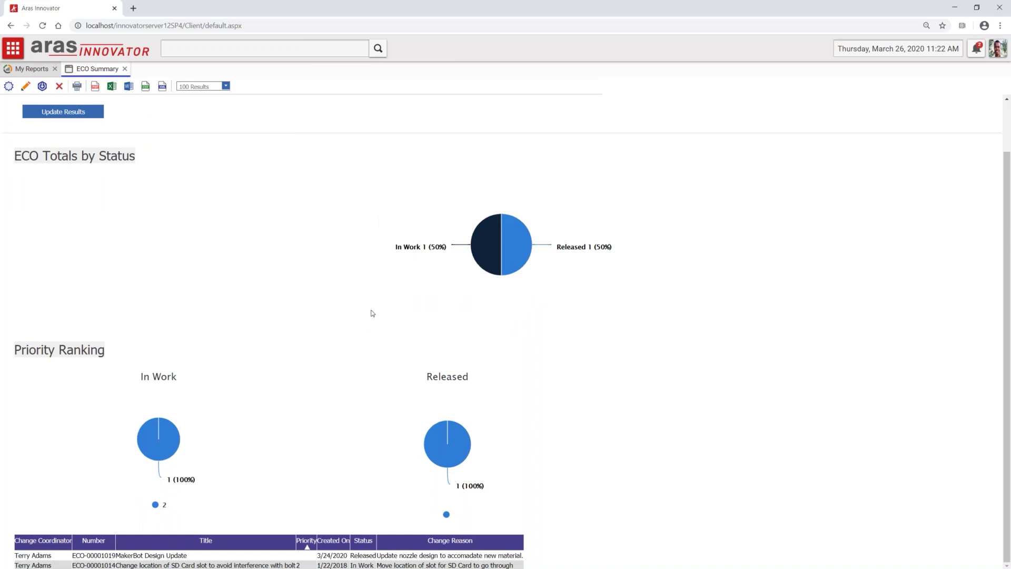
{"action": "scroll", "coordinate": [373, 312], "scroll_direction": "up", "scroll_amount": 1}
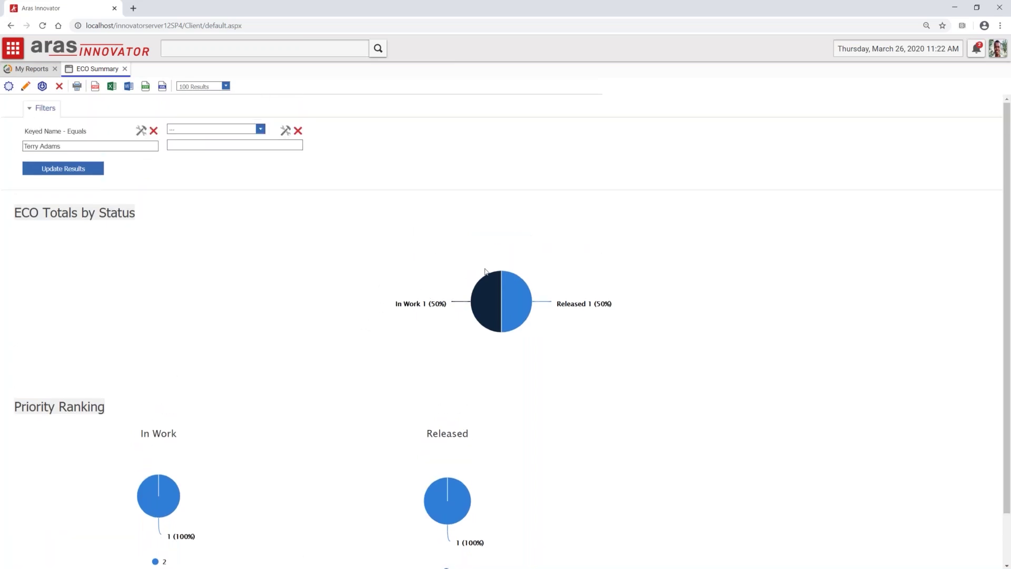
Step: Log out and log in to DEMO_12SP4 as admin with the saved username and password
{"action": "left_click", "coordinate": [999, 49]}
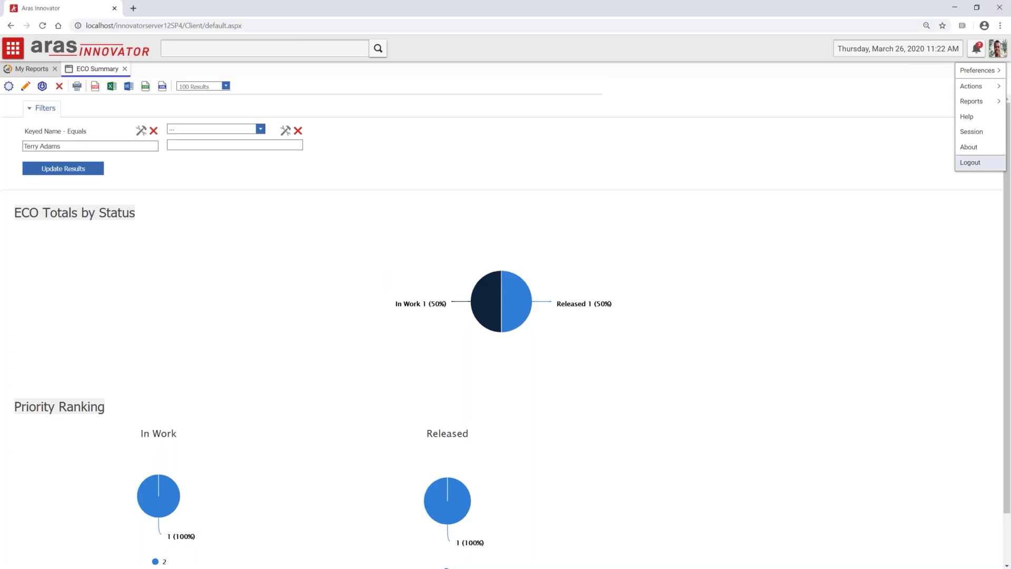
{"action": "left_click", "coordinate": [970, 163]}
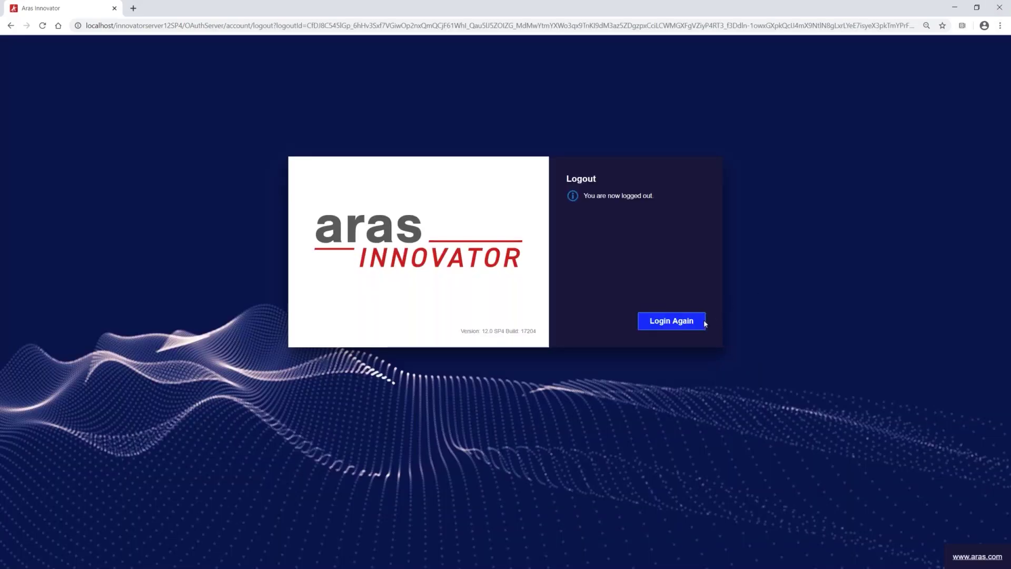
{"action": "left_click", "coordinate": [701, 322]}
{"action": "left_click", "coordinate": [644, 224]}
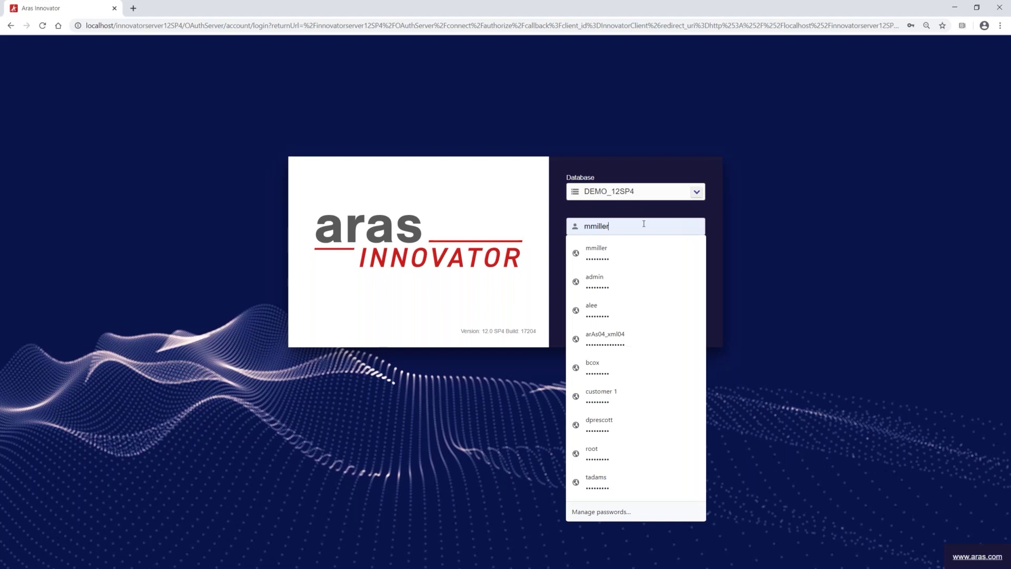
{"action": "left_click", "coordinate": [679, 252]}
{"action": "left_click", "coordinate": [644, 226]}
{"action": "left_click", "coordinate": [647, 291]}
{"action": "left_click", "coordinate": [667, 281]}
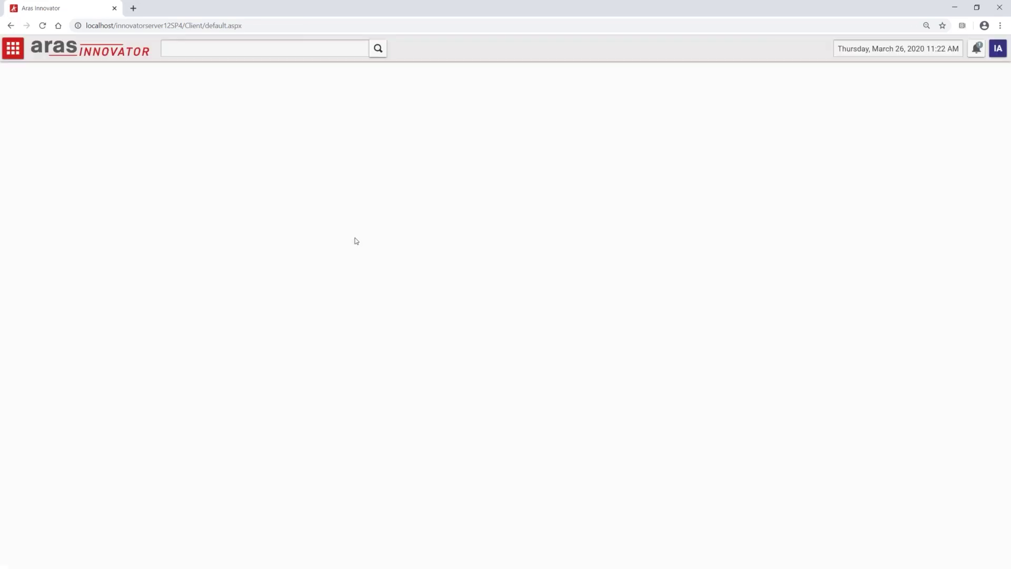
Step: Create a new workflow map from the Administration section of the contents
{"action": "left_click", "coordinate": [11, 49]}
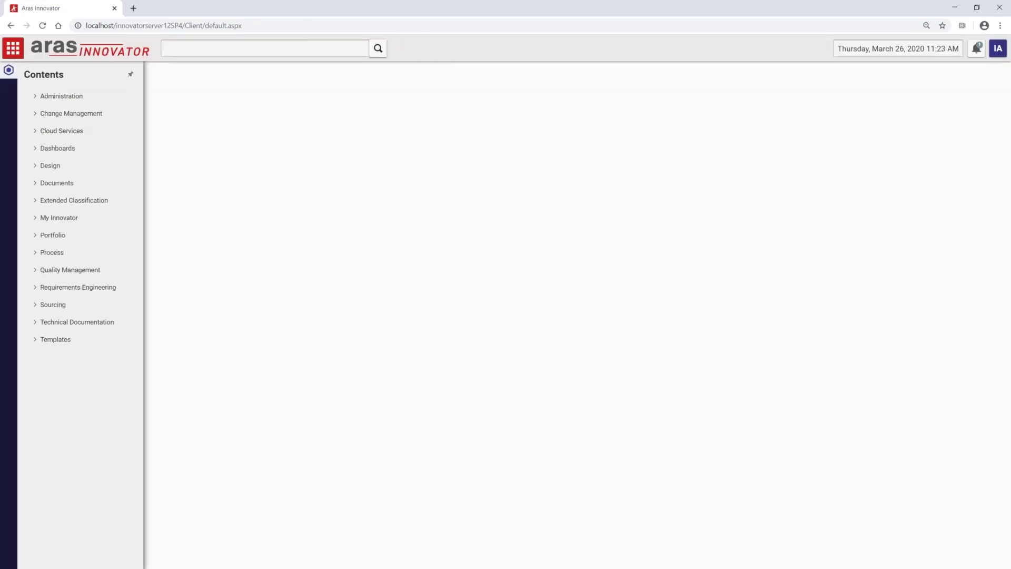
{"action": "left_click", "coordinate": [36, 96]}
{"action": "scroll", "coordinate": [65, 195], "scroll_direction": "down", "scroll_amount": 5}
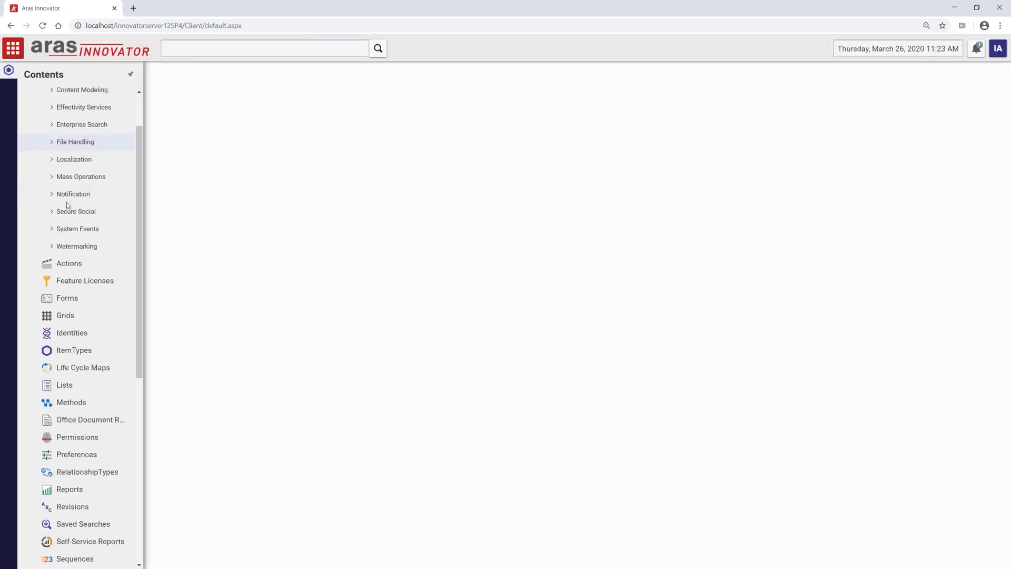
{"action": "scroll", "coordinate": [115, 416], "scroll_direction": "down", "scroll_amount": 2}
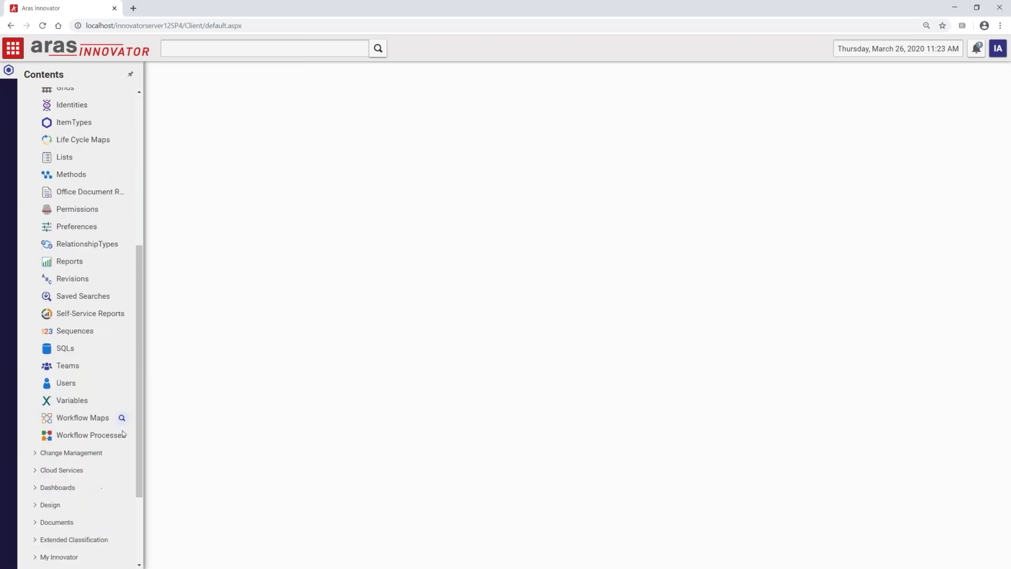
{"action": "right_click", "coordinate": [116, 406]}
{"action": "left_click", "coordinate": [132, 415]}
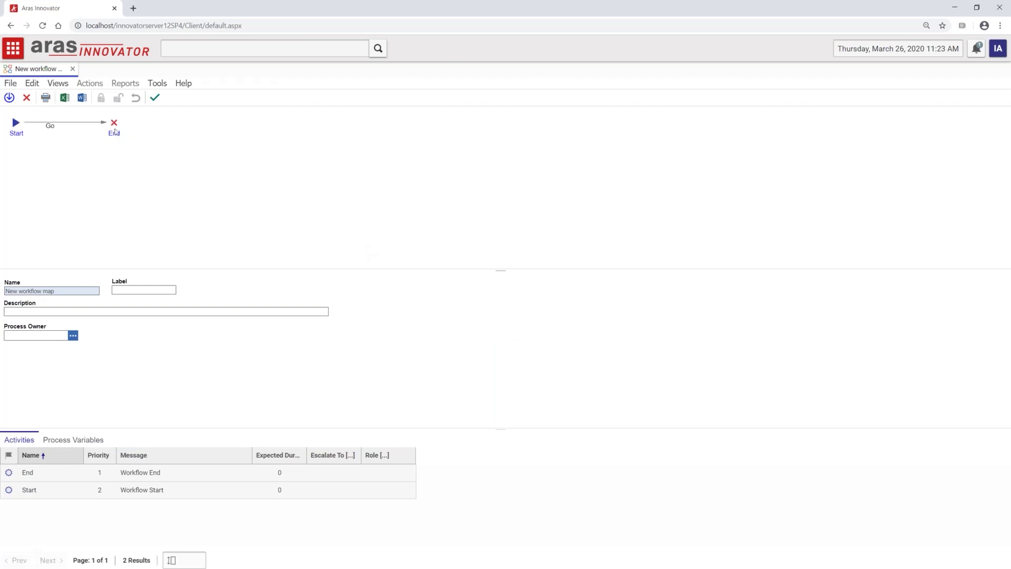
Step: Remove the Go path between Start and End, and move the End activity farther right to make room on the map
{"action": "left_click", "coordinate": [80, 125]}
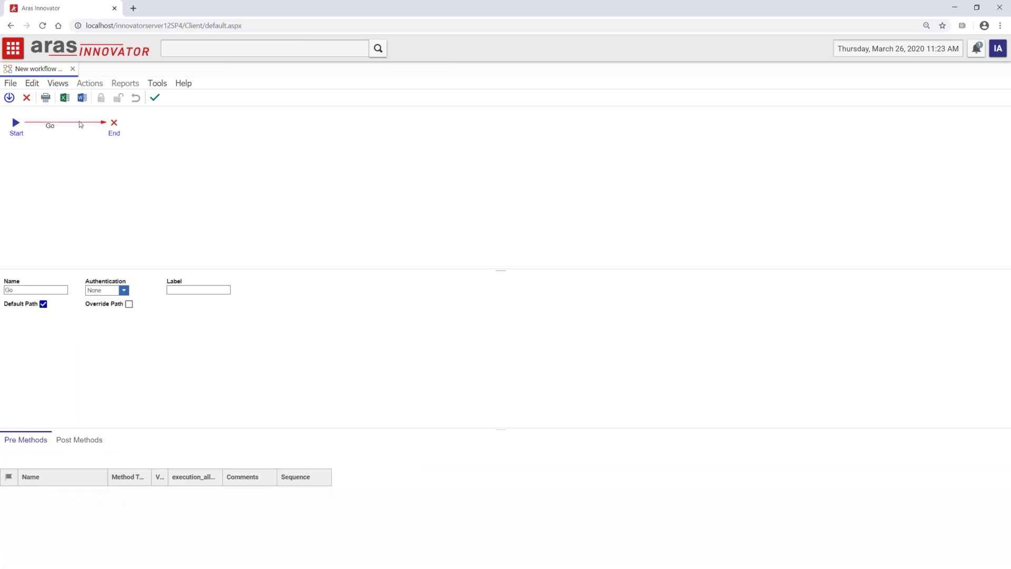
{"action": "right_click", "coordinate": [80, 122]}
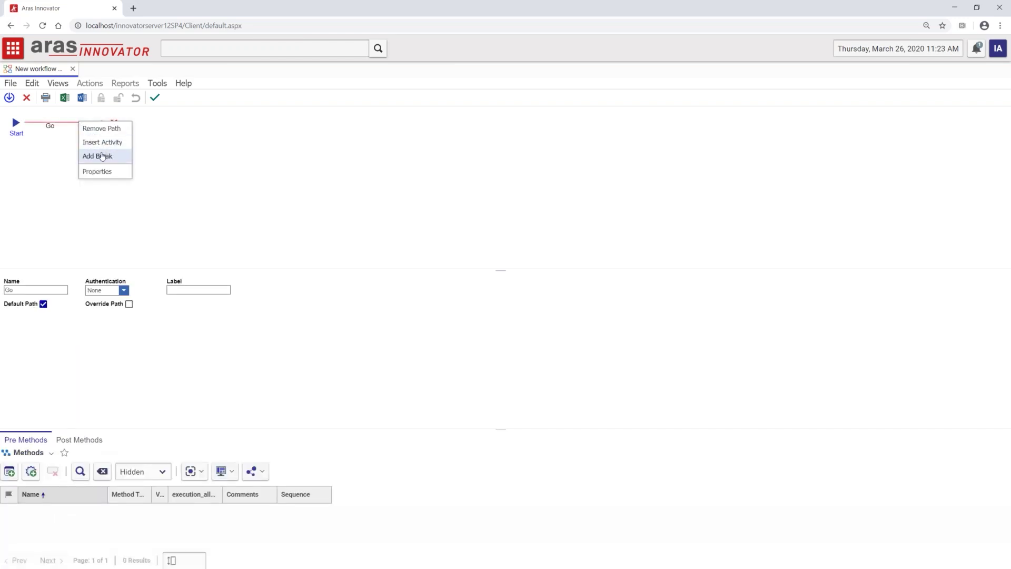
{"action": "left_click", "coordinate": [112, 129]}
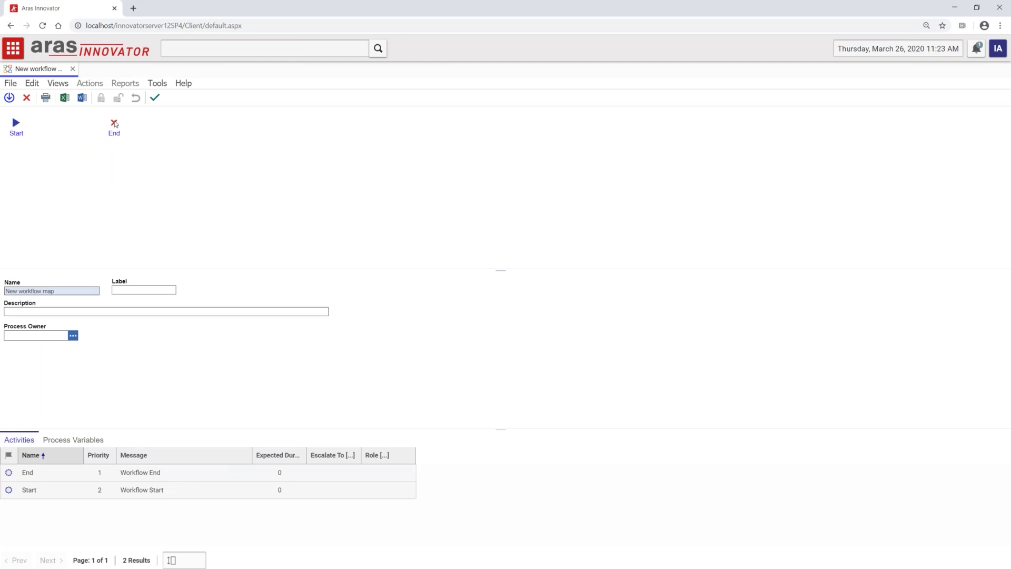
{"action": "left_click_drag", "start_coordinate": [136, 133], "coordinate": [230, 132]}
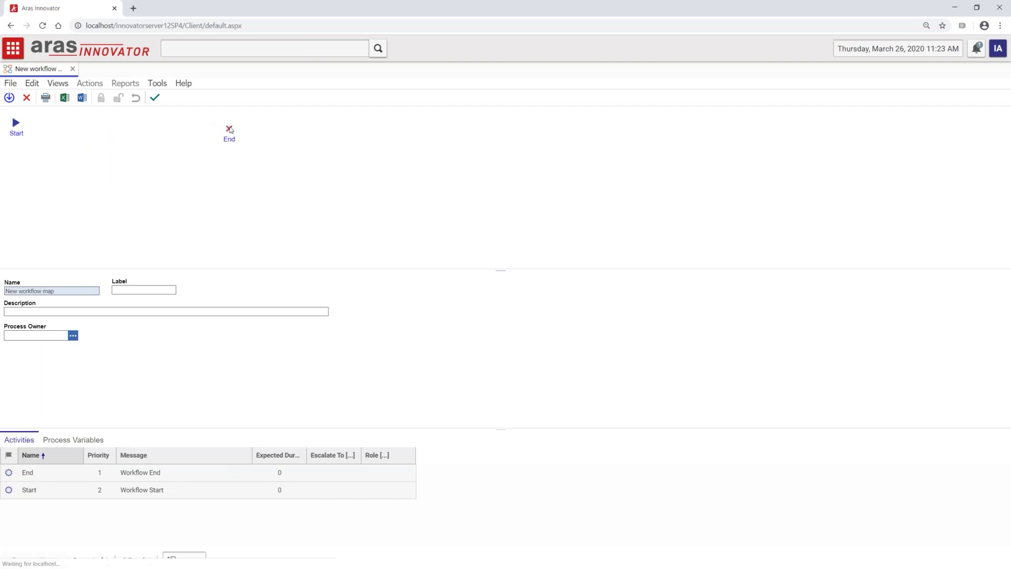
Step: Add an activity between Start and End on the workflow map and name it Submit
{"action": "right_click", "coordinate": [64, 138]}
{"action": "left_click", "coordinate": [75, 143]}
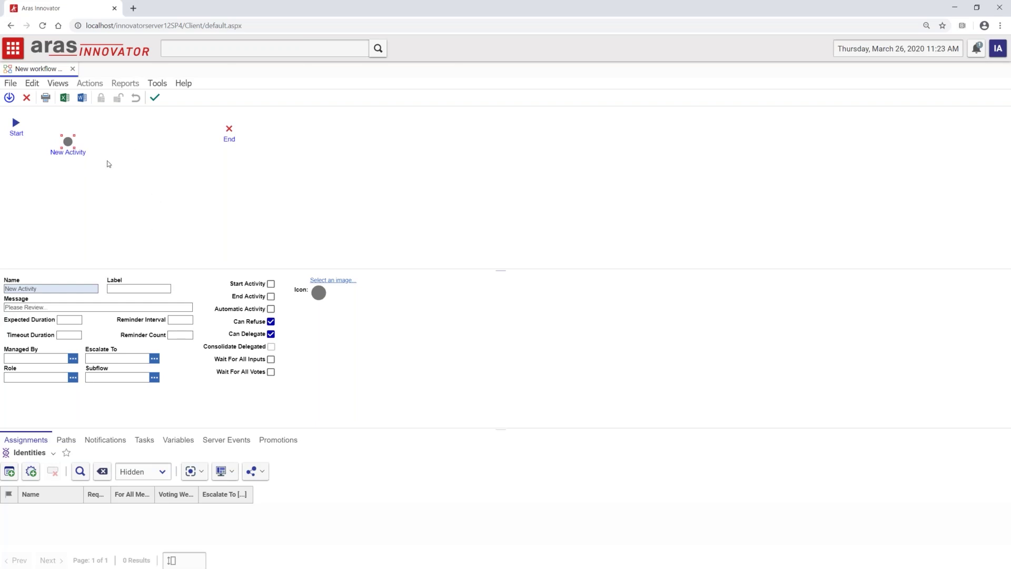
{"action": "left_click", "coordinate": [47, 289]}
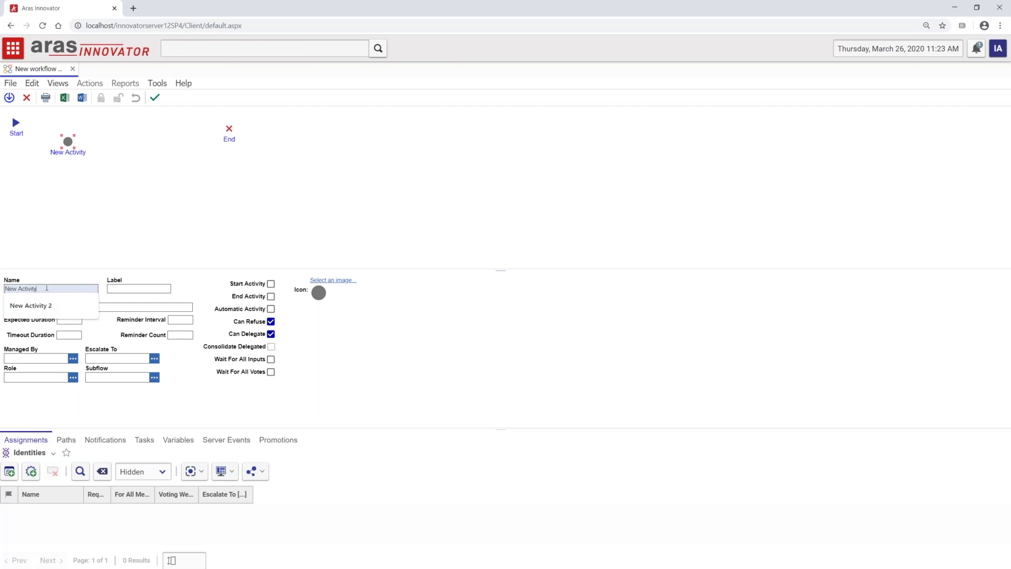
{"action": "left_click_drag", "start_coordinate": [47, 289], "coordinate": [4, 289]}
{"action": "type", "text": "Submi"}
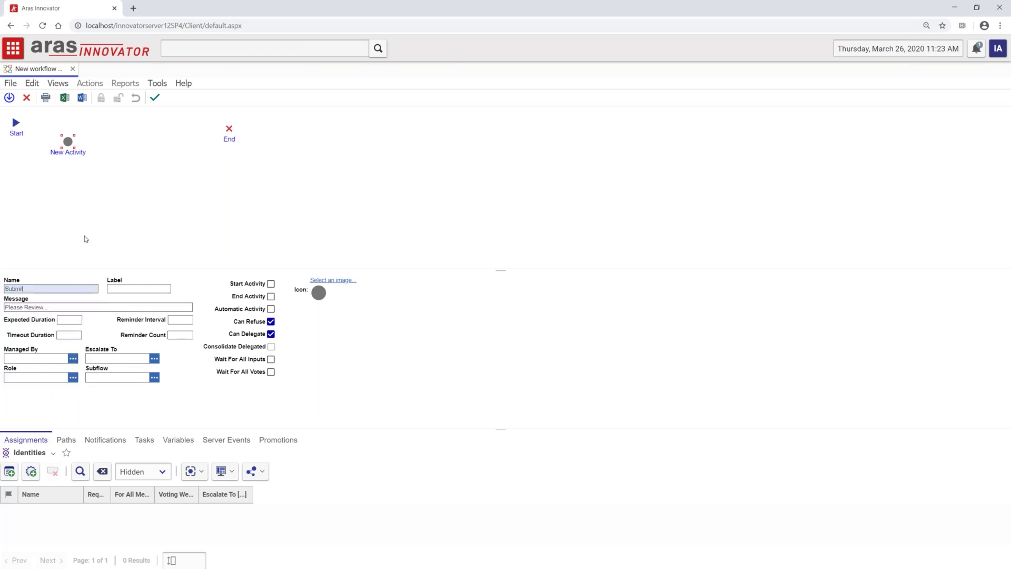
{"action": "type", "text": "t"}
{"action": "left_click", "coordinate": [75, 260]}
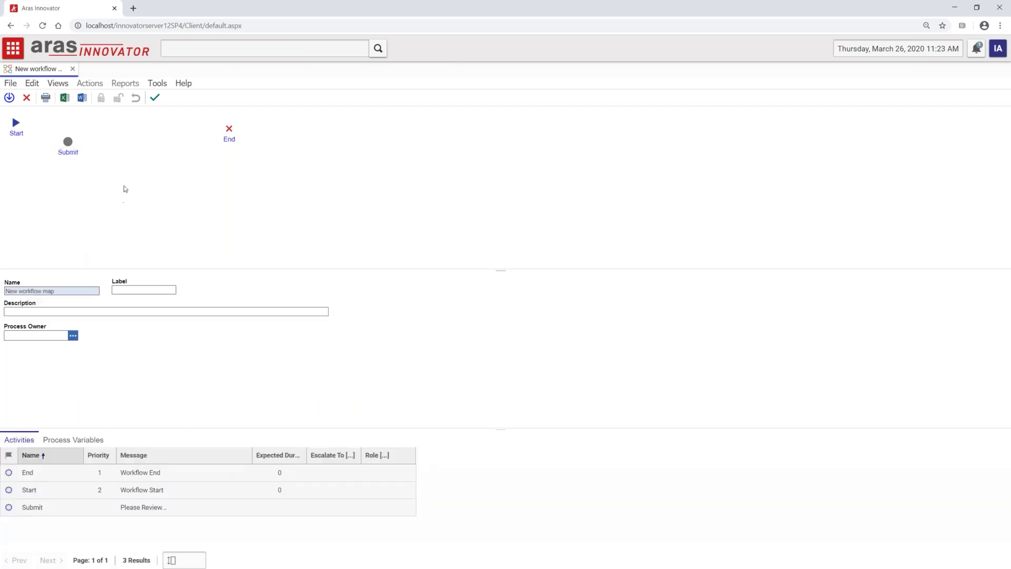
Step: Start adding an assignment to the Submit activity and list all identities with the name filter cleared
{"action": "left_click_drag", "start_coordinate": [68, 145], "coordinate": [67, 147]}
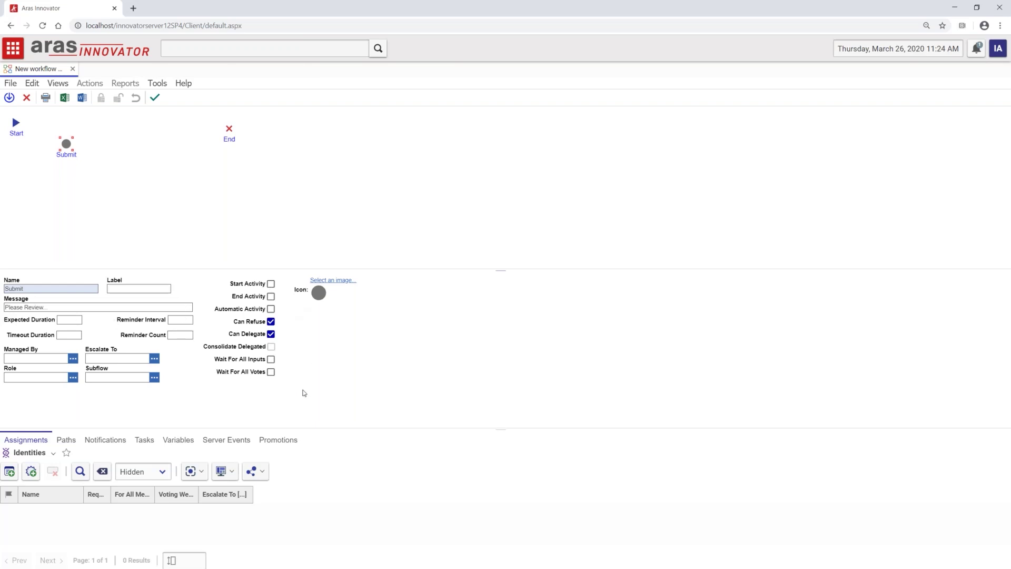
{"action": "left_click", "coordinate": [9, 472]}
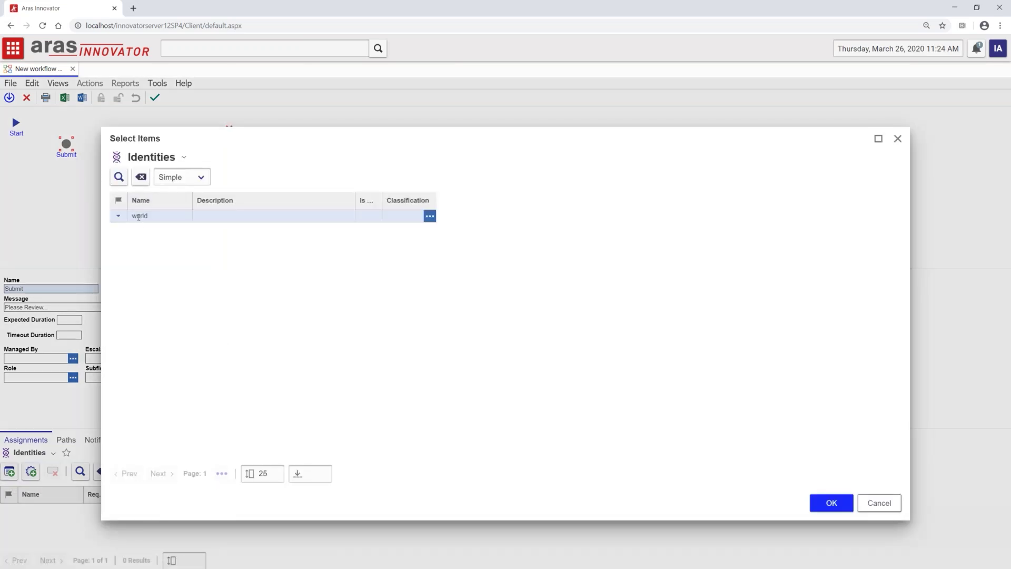
{"action": "left_click", "coordinate": [138, 217]}
{"action": "double_click", "coordinate": [137, 218]}
{"action": "type", "text": "tep"}
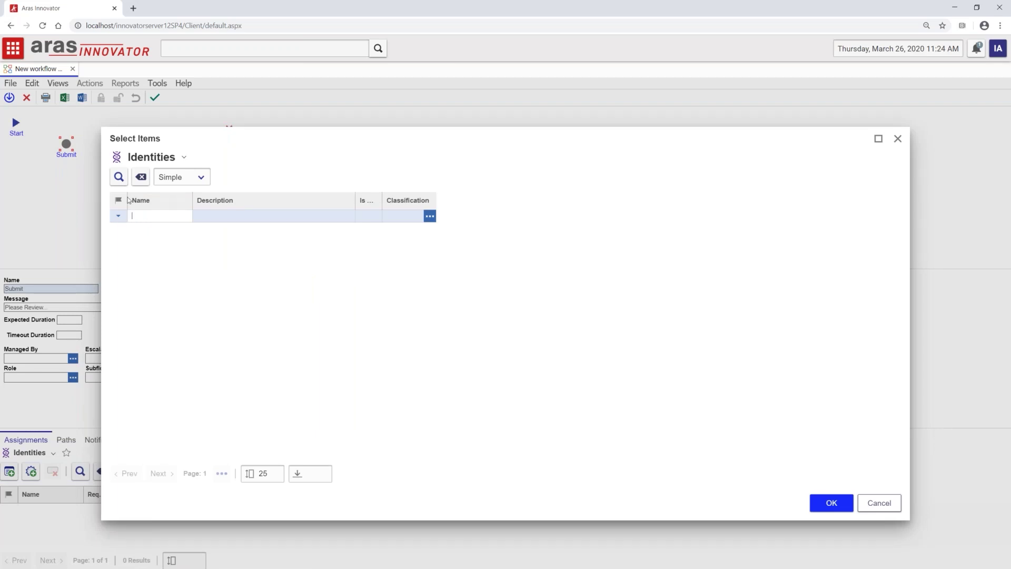
{"action": "left_click", "coordinate": [119, 177]}
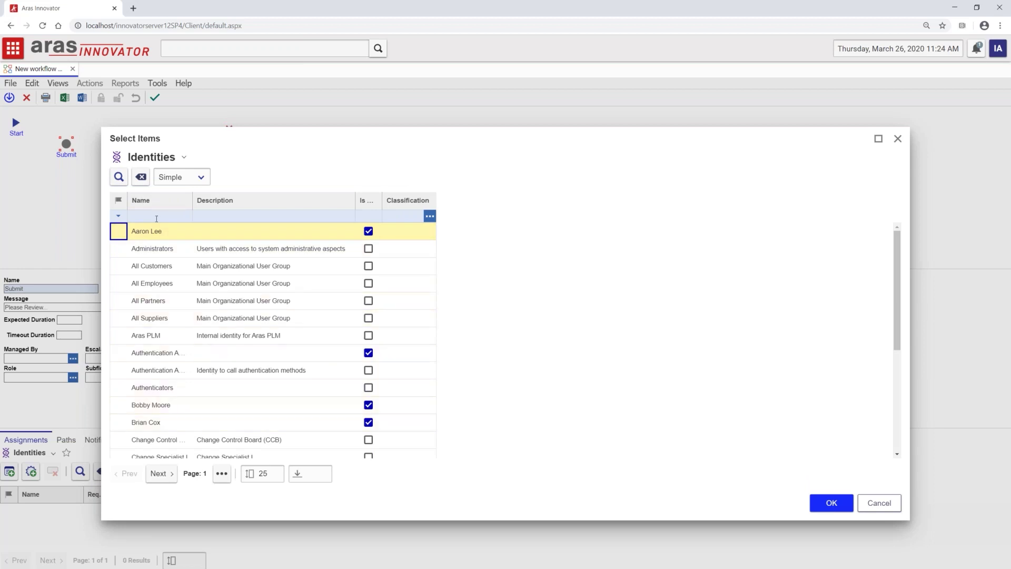
Step: Filter the identities to non-alias entries with the value 0 and look through the listed groups
{"action": "left_click", "coordinate": [363, 215]}
{"action": "type", "text": "0"}
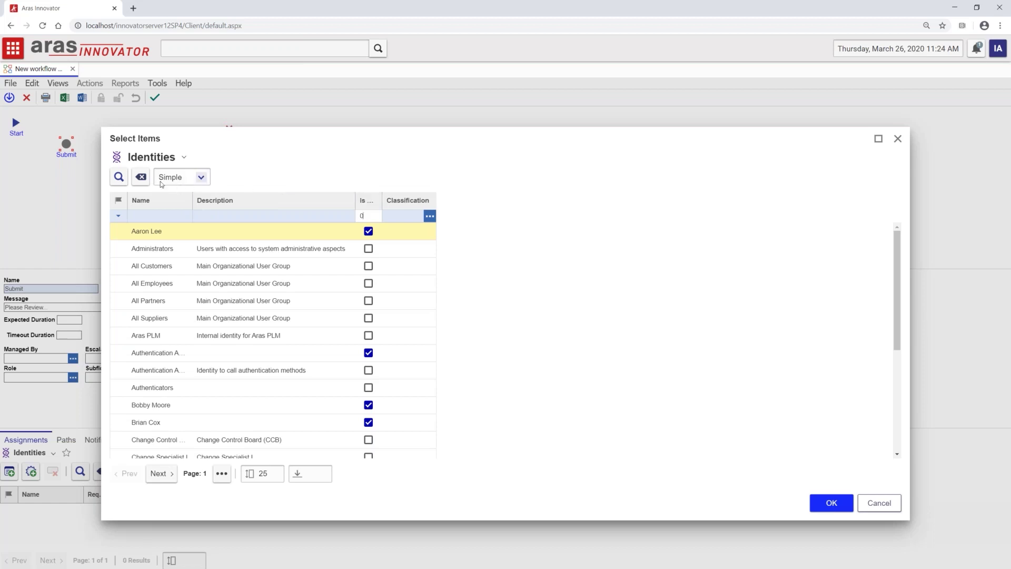
{"action": "left_click", "coordinate": [118, 177]}
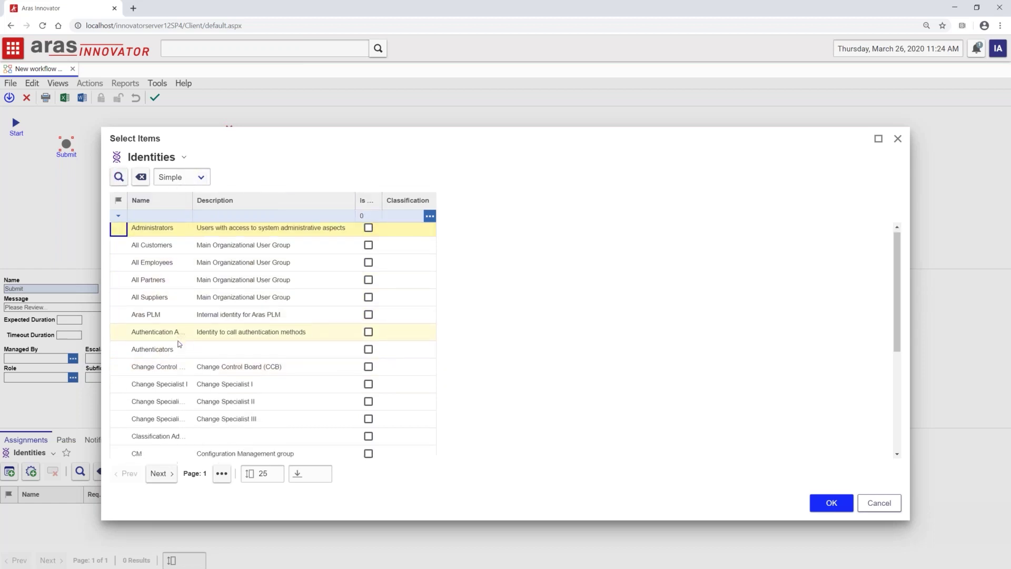
{"action": "scroll", "coordinate": [178, 337], "scroll_direction": "down", "scroll_amount": 4}
{"action": "scroll", "coordinate": [178, 342], "scroll_direction": "up", "scroll_amount": 3}
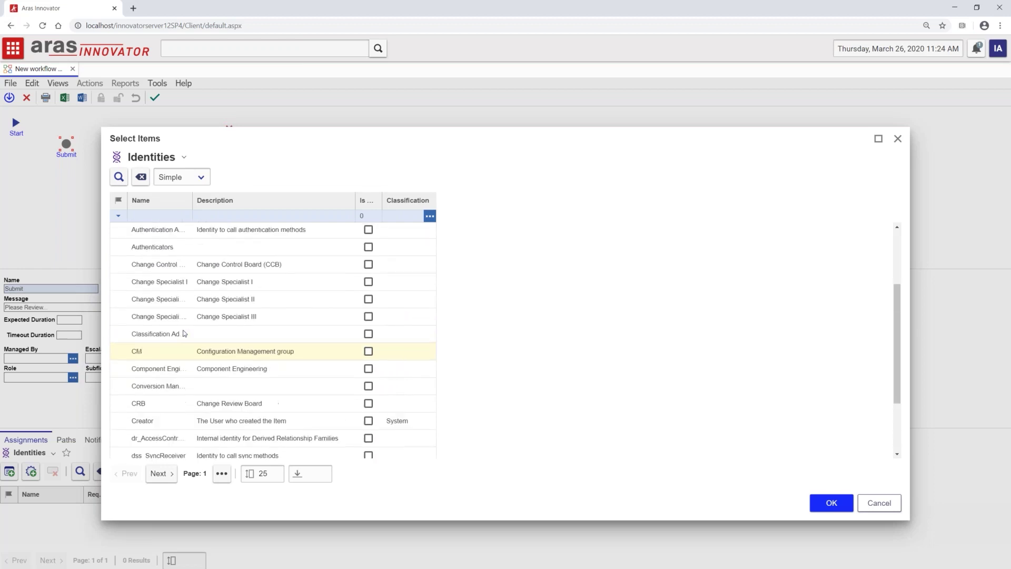
Step: Search the identities for team* and assign Team Member to the Submit activity
{"action": "left_click", "coordinate": [156, 217]}
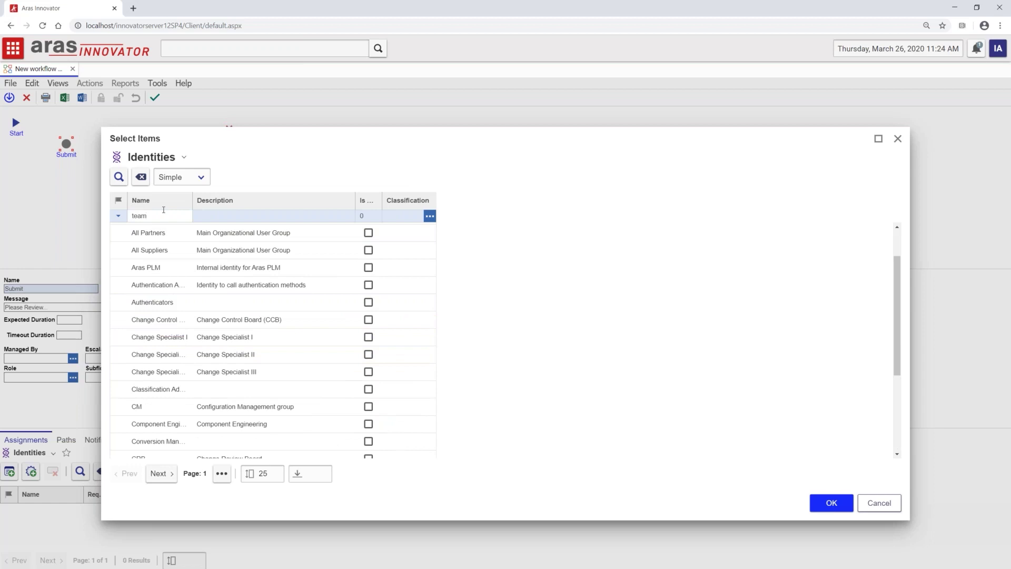
{"action": "type", "text": "team*"}
{"action": "key", "text": "Return"}
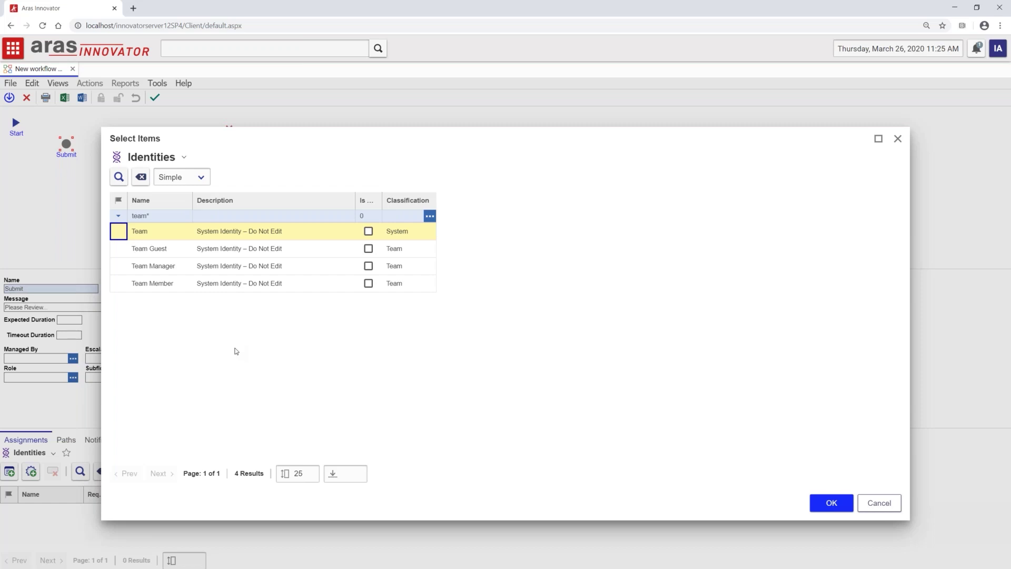
{"action": "left_click", "coordinate": [158, 283]}
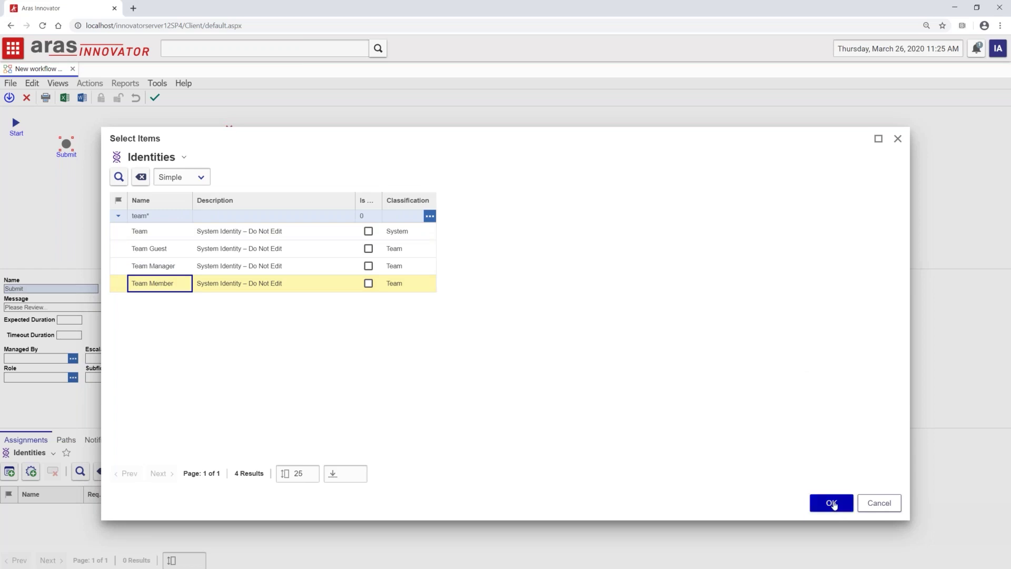
{"action": "left_click", "coordinate": [832, 503]}
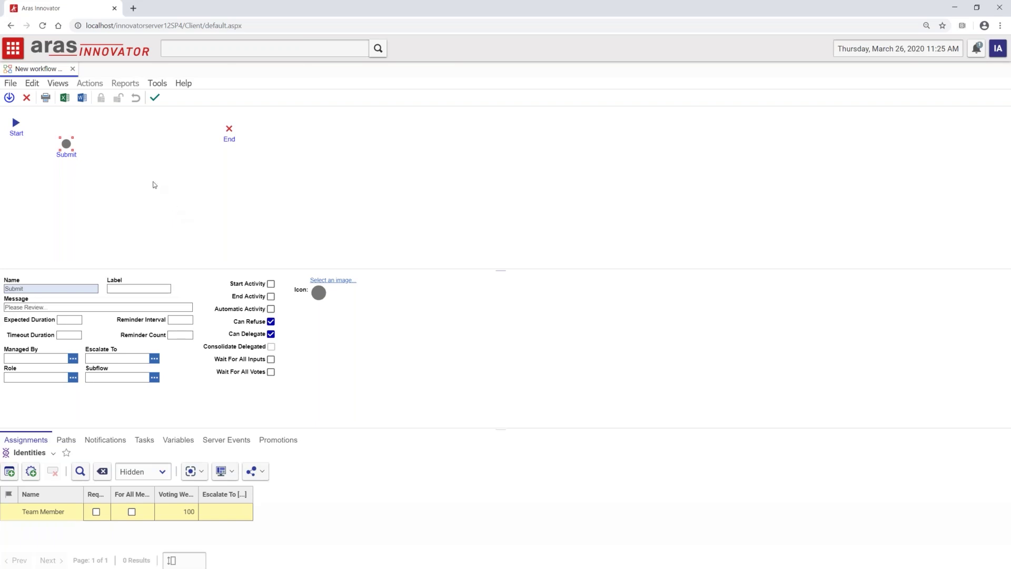
Step: Add a second activity between Submit and End on the workflow map and name it Review
{"action": "right_click", "coordinate": [136, 148]}
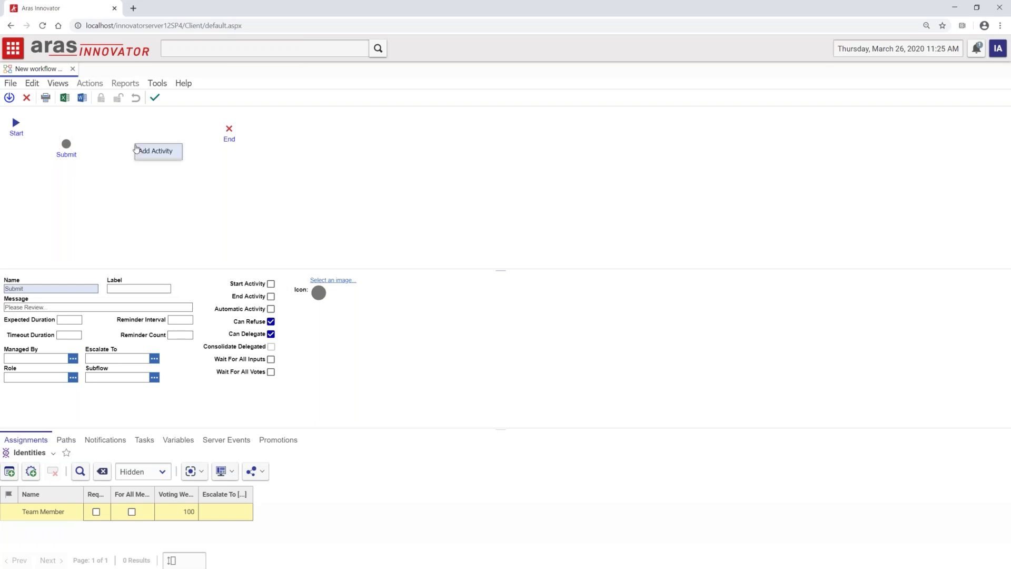
{"action": "left_click", "coordinate": [147, 152]}
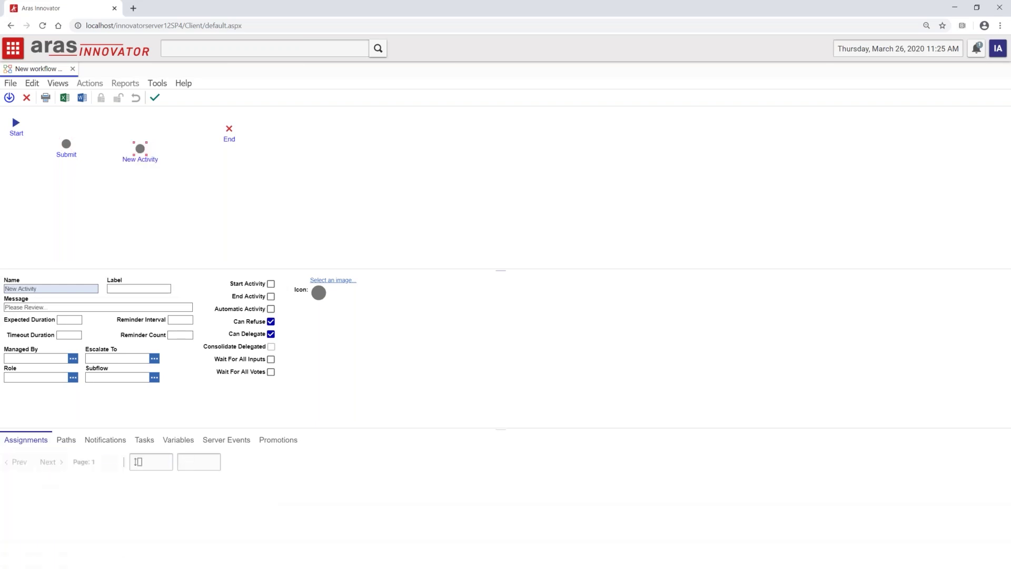
{"action": "triple_click", "coordinate": [42, 286]}
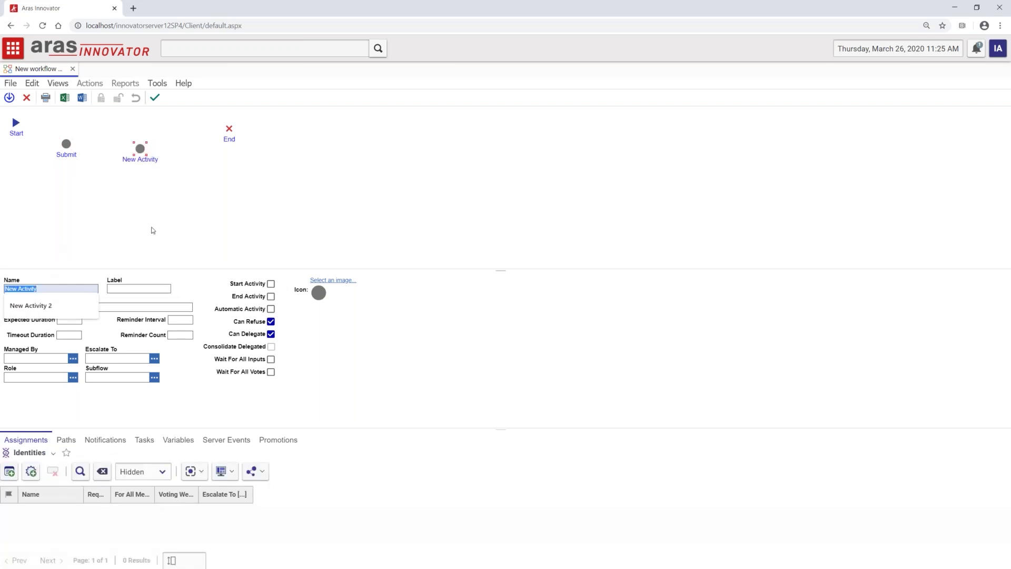
{"action": "type", "text": "Review"}
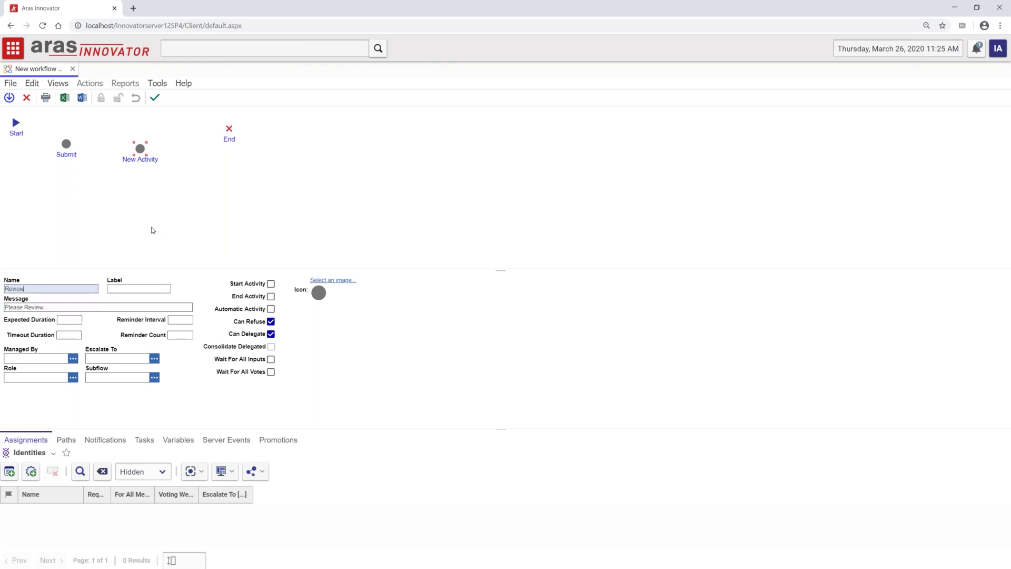
{"action": "left_click", "coordinate": [374, 207]}
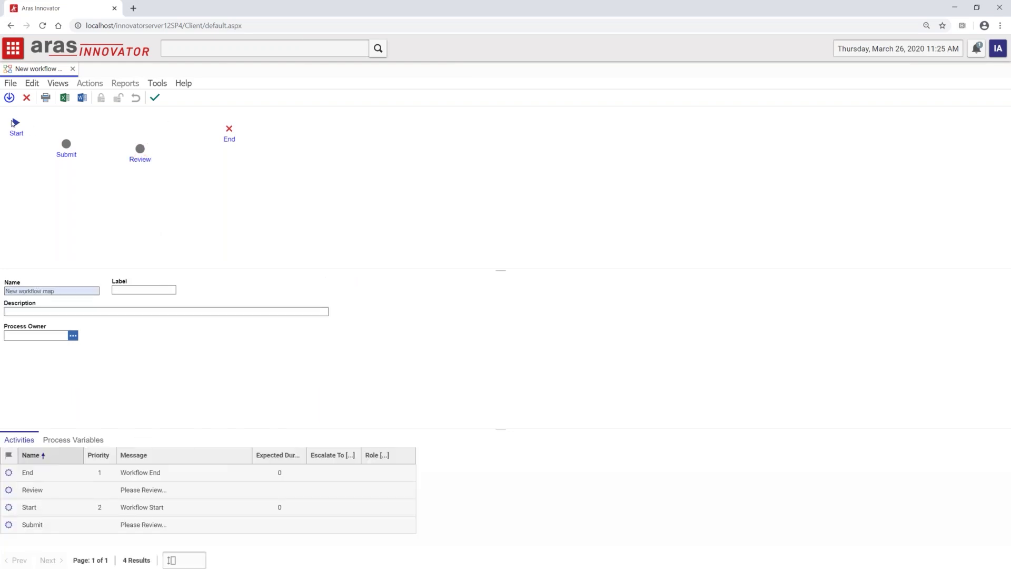
Step: Connect the activities with paths from Start to Submit, Submit to Review, and Review to End
{"action": "right_click", "coordinate": [15, 123]}
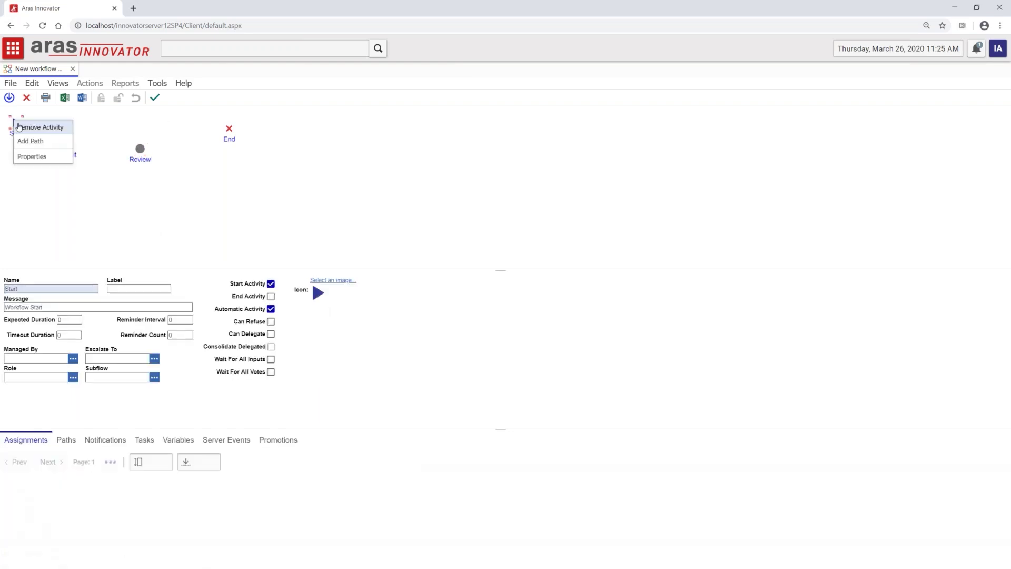
{"action": "left_click", "coordinate": [43, 142]}
{"action": "left_click", "coordinate": [66, 147]}
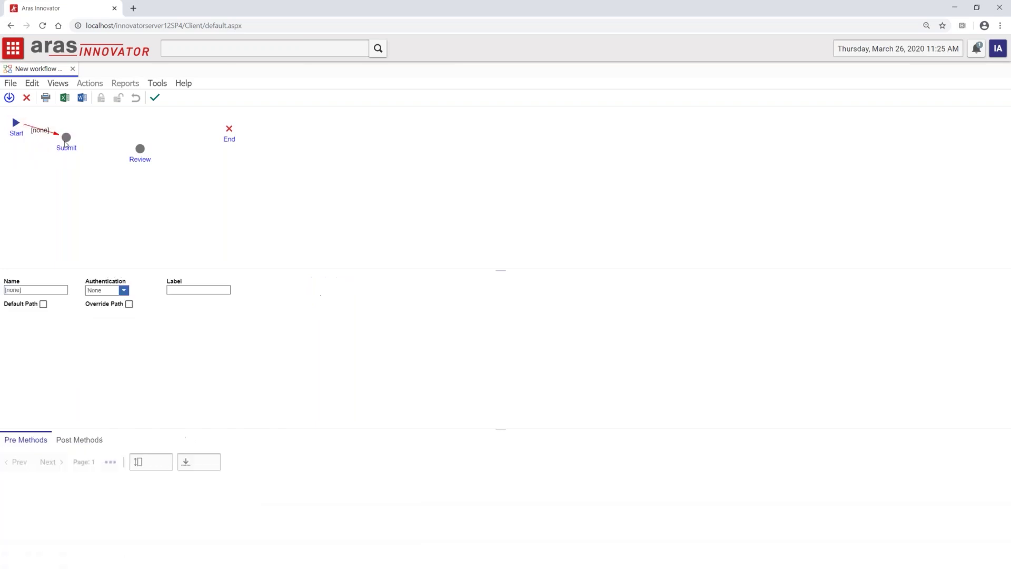
{"action": "right_click", "coordinate": [65, 140]}
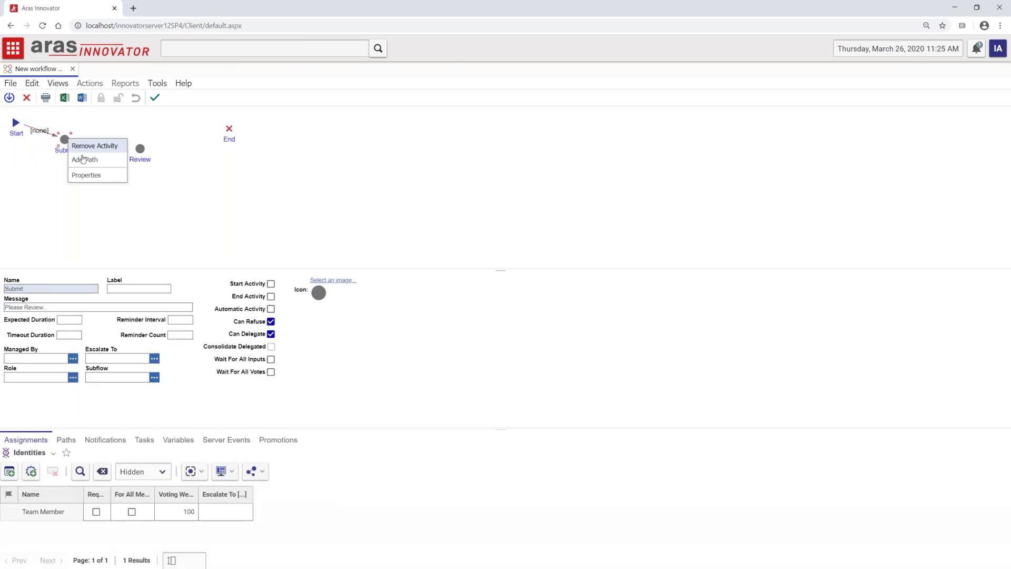
{"action": "left_click", "coordinate": [82, 160]}
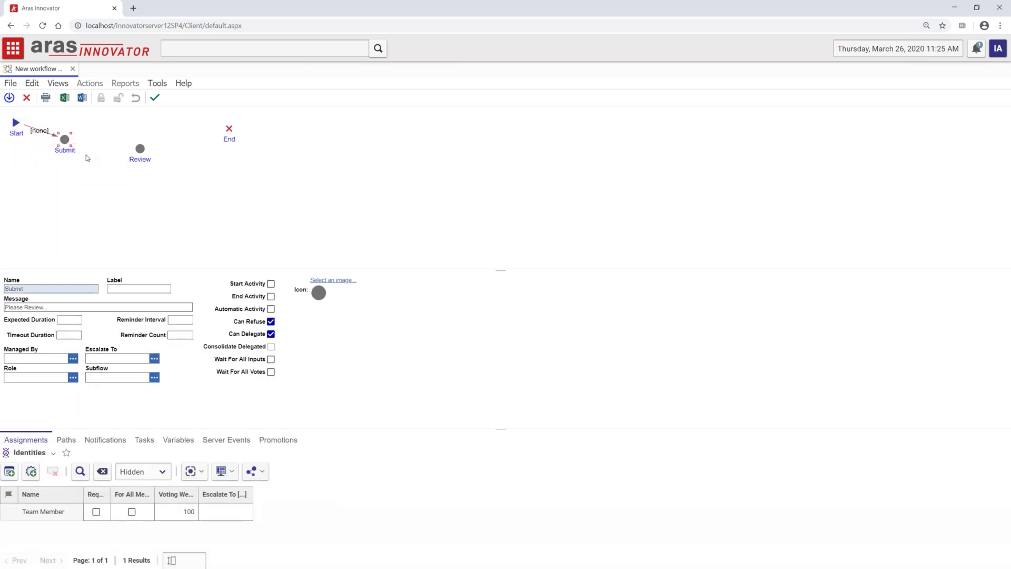
{"action": "left_click", "coordinate": [140, 150]}
{"action": "right_click", "coordinate": [139, 150]}
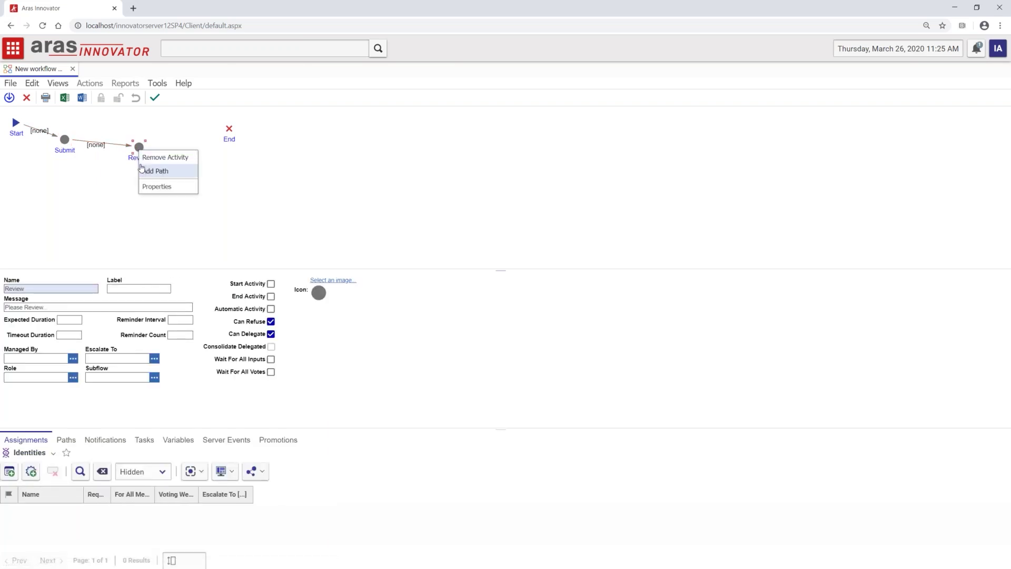
{"action": "left_click", "coordinate": [142, 170]}
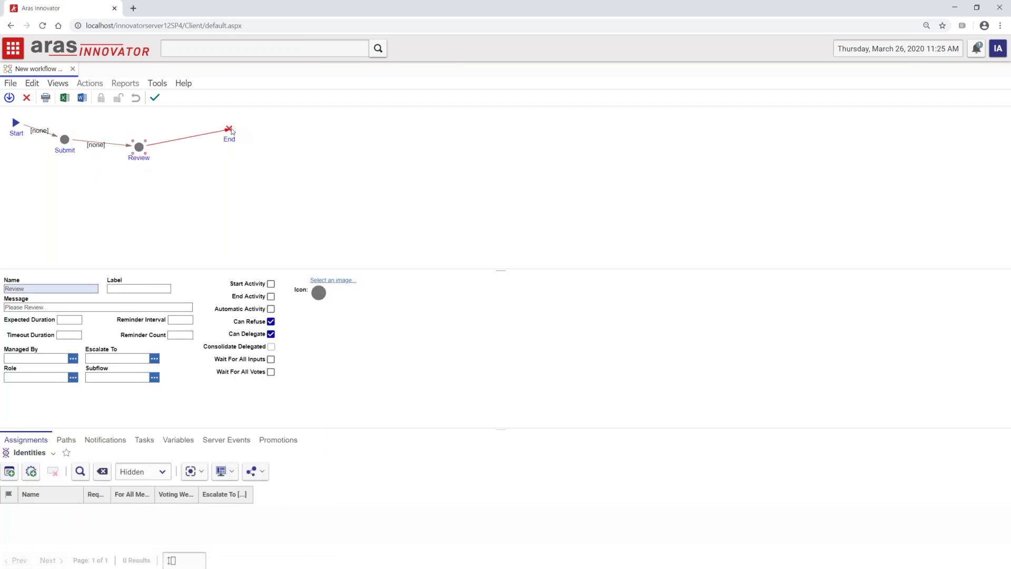
{"action": "left_click", "coordinate": [230, 130]}
Step: Name the path between Start and Submit as Submit
{"action": "left_click", "coordinate": [40, 130]}
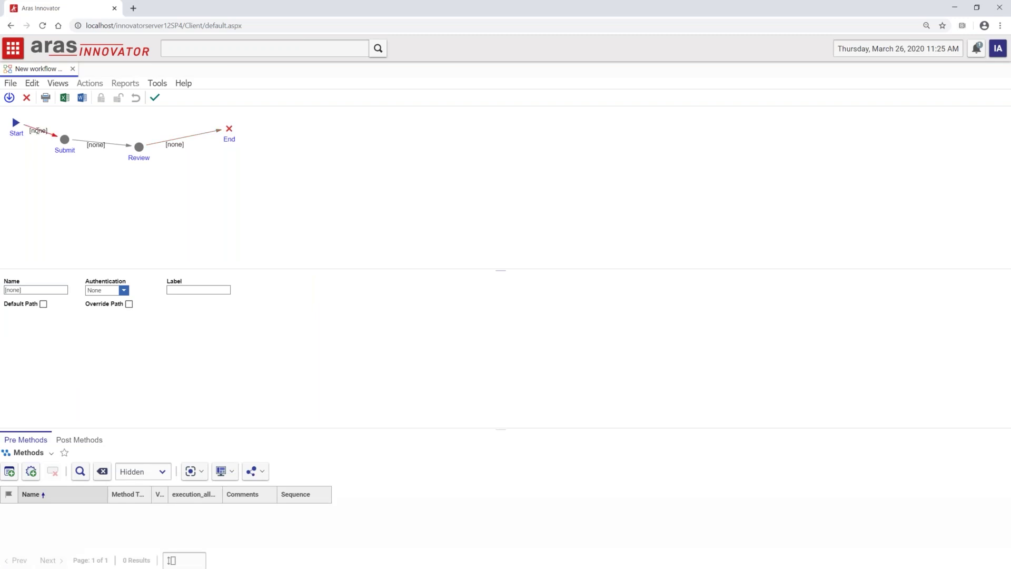
{"action": "triple_click", "coordinate": [14, 287]}
{"action": "type", "text": "Submit"}
{"action": "left_click", "coordinate": [36, 220]}
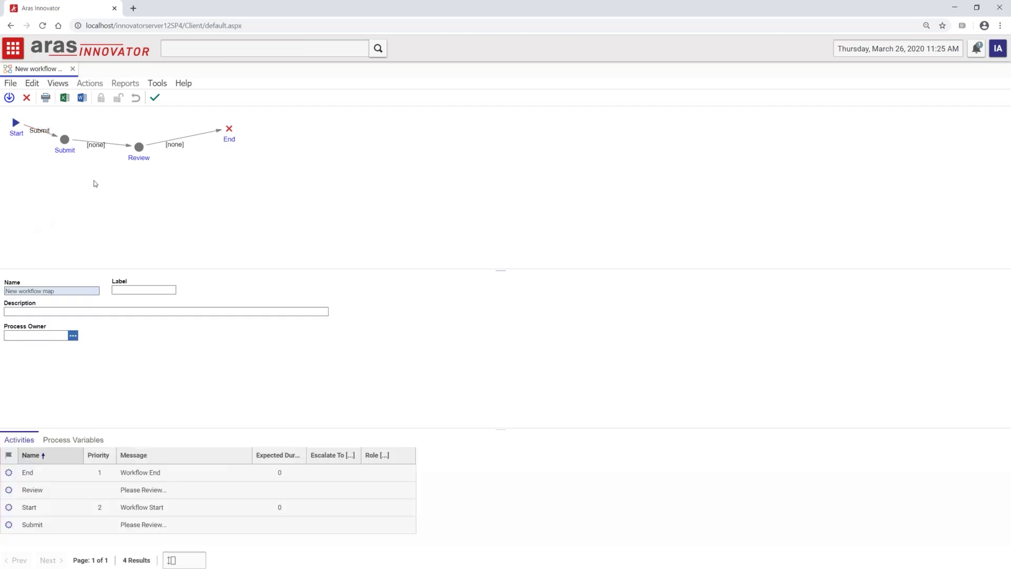
Step: Add a return path from the Review activity back to Submit
{"action": "right_click", "coordinate": [140, 149]}
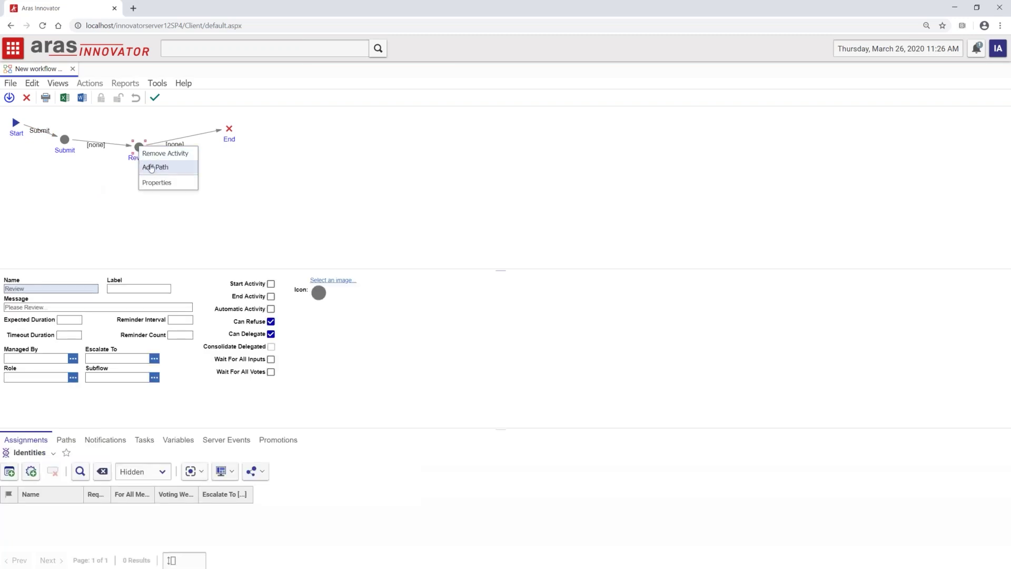
{"action": "left_click", "coordinate": [153, 165]}
{"action": "left_click", "coordinate": [65, 140]}
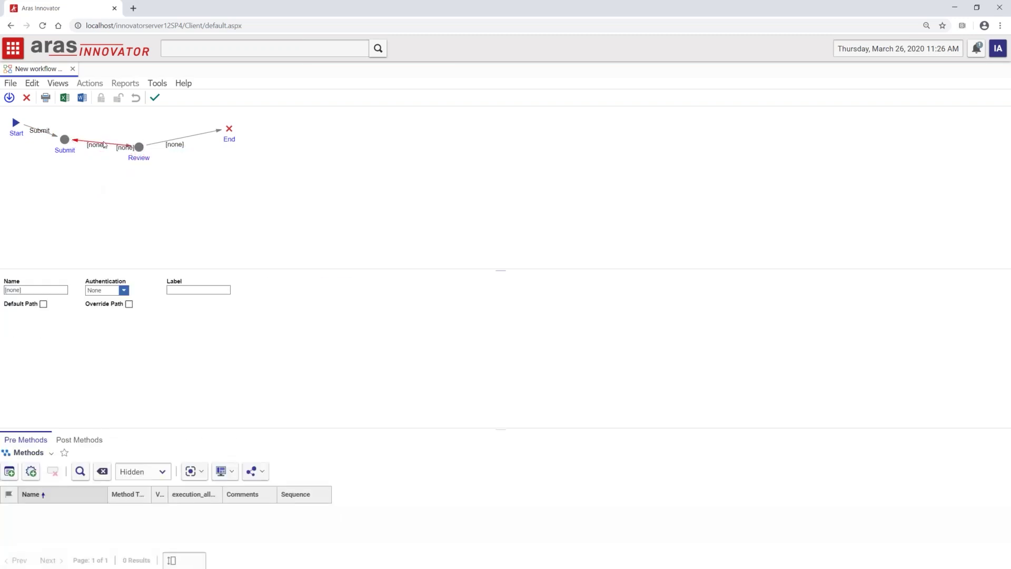
Step: Add a break to the return path, pull it below the Submit and Review activities, and save the workflow map
{"action": "right_click", "coordinate": [107, 146]}
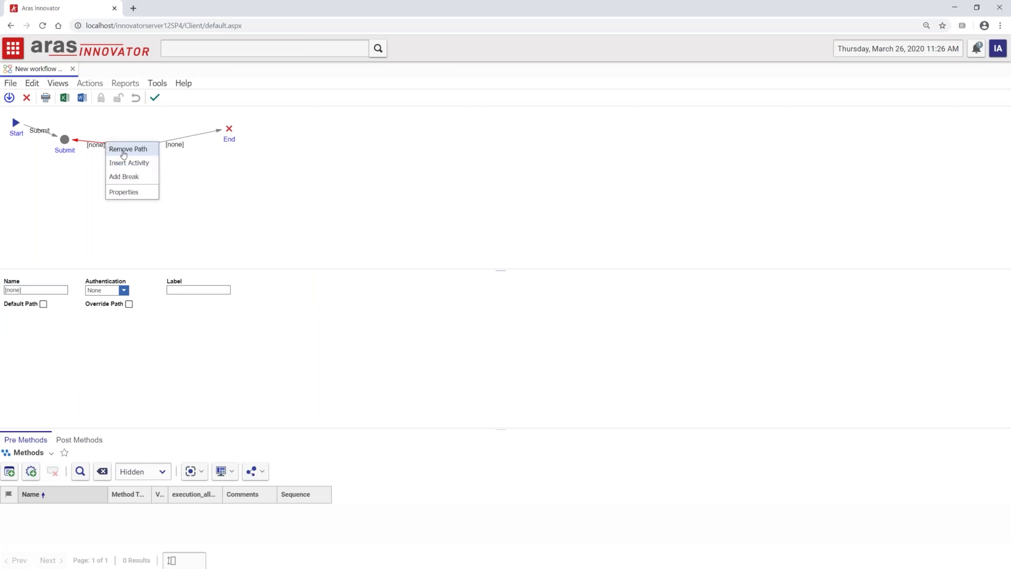
{"action": "left_click", "coordinate": [131, 165]}
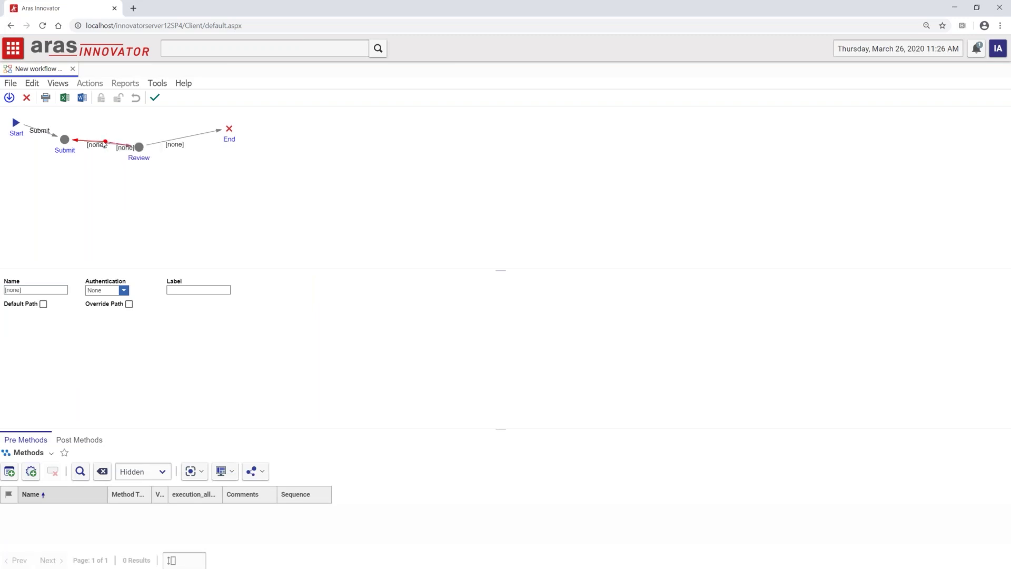
{"action": "left_click_drag", "start_coordinate": [107, 142], "coordinate": [104, 164]}
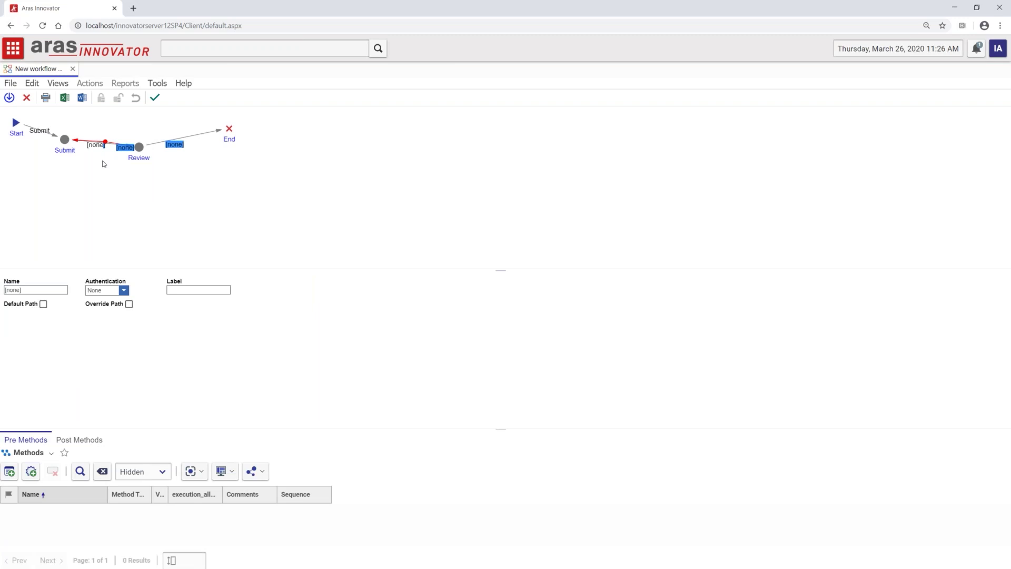
{"action": "left_click", "coordinate": [118, 122]}
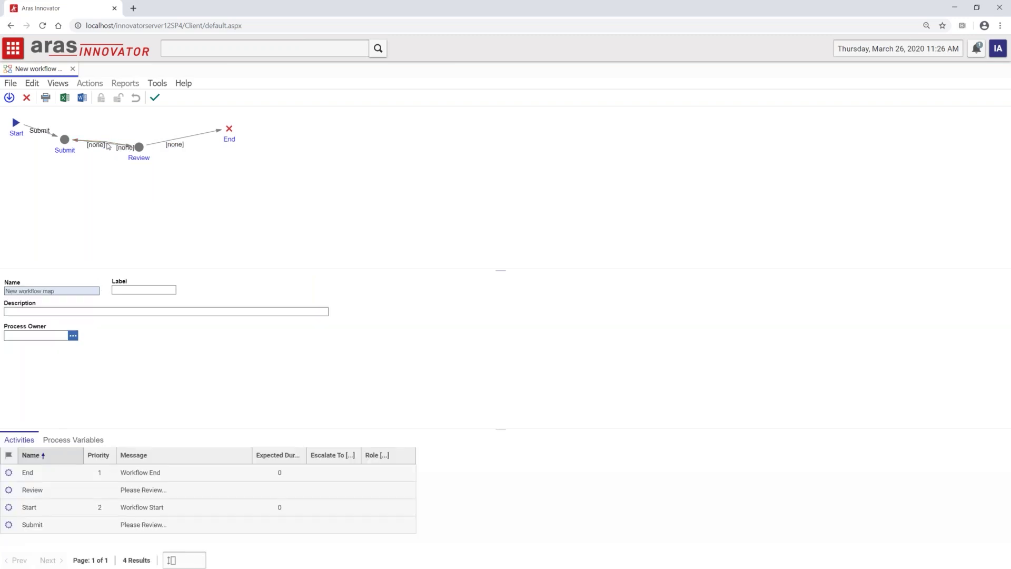
{"action": "left_click", "coordinate": [105, 142]}
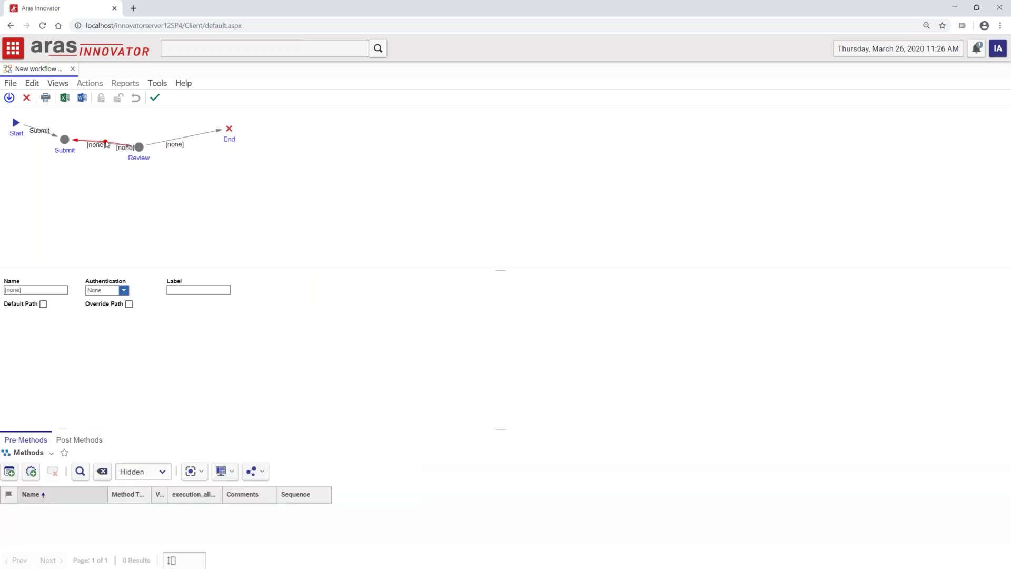
{"action": "left_click_drag", "start_coordinate": [105, 142], "coordinate": [103, 187]}
{"action": "left_click", "coordinate": [9, 99]}
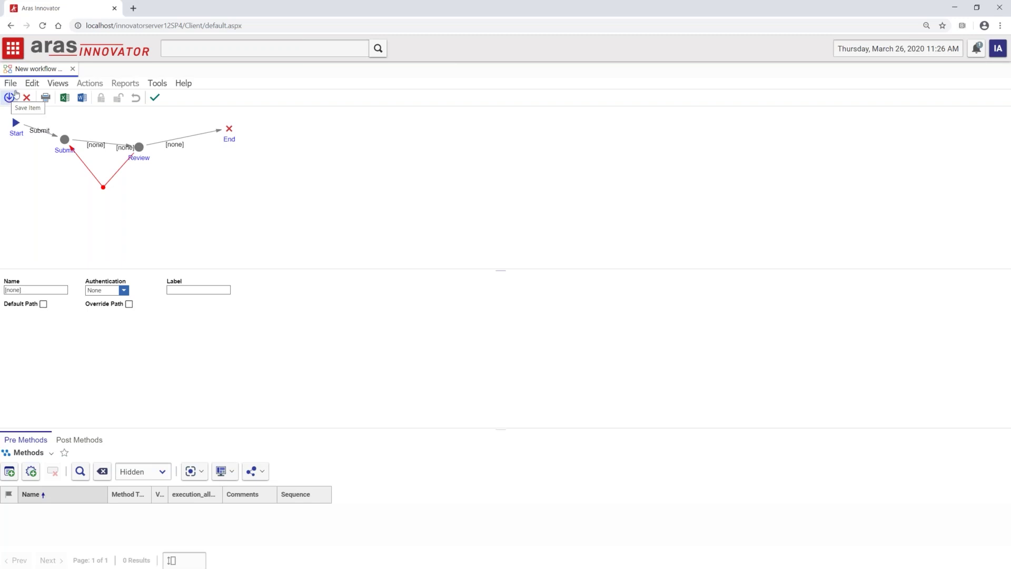
Step: Open the workflow maps search and list all existing workflow maps
{"action": "left_click", "coordinate": [12, 50]}
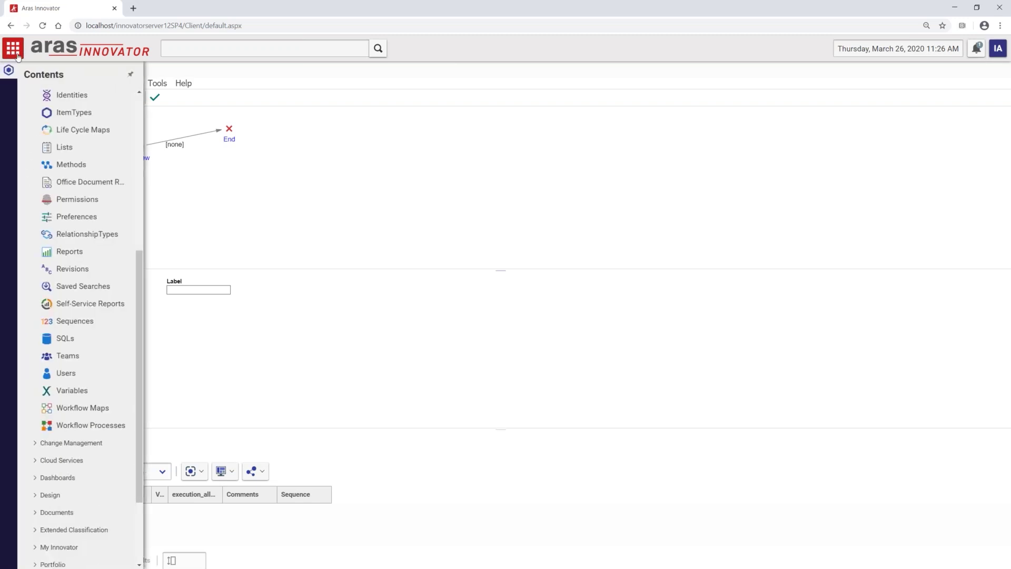
{"action": "scroll", "coordinate": [53, 262], "scroll_direction": "up", "scroll_amount": 5}
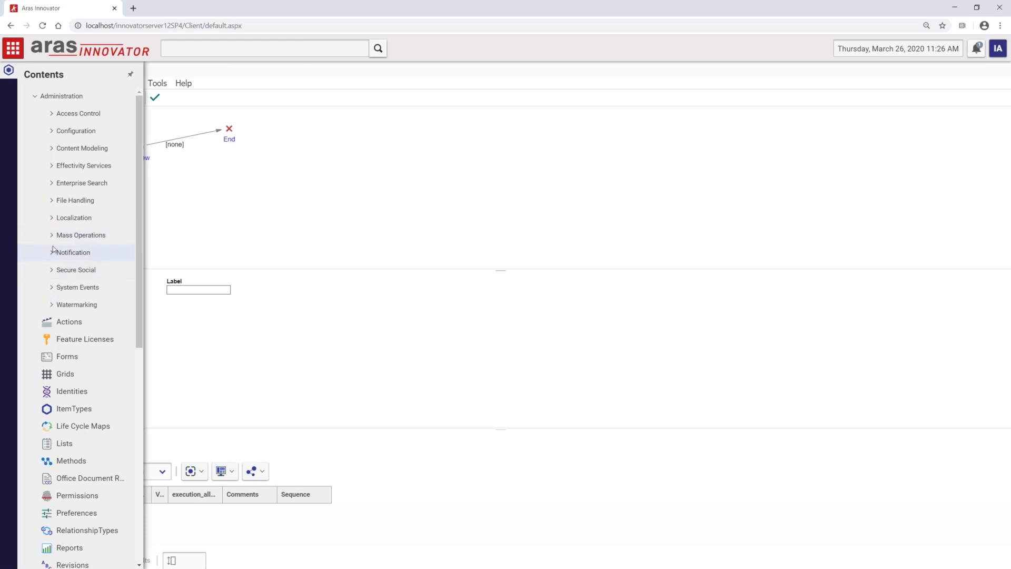
{"action": "scroll", "coordinate": [53, 248], "scroll_direction": "down", "scroll_amount": 5}
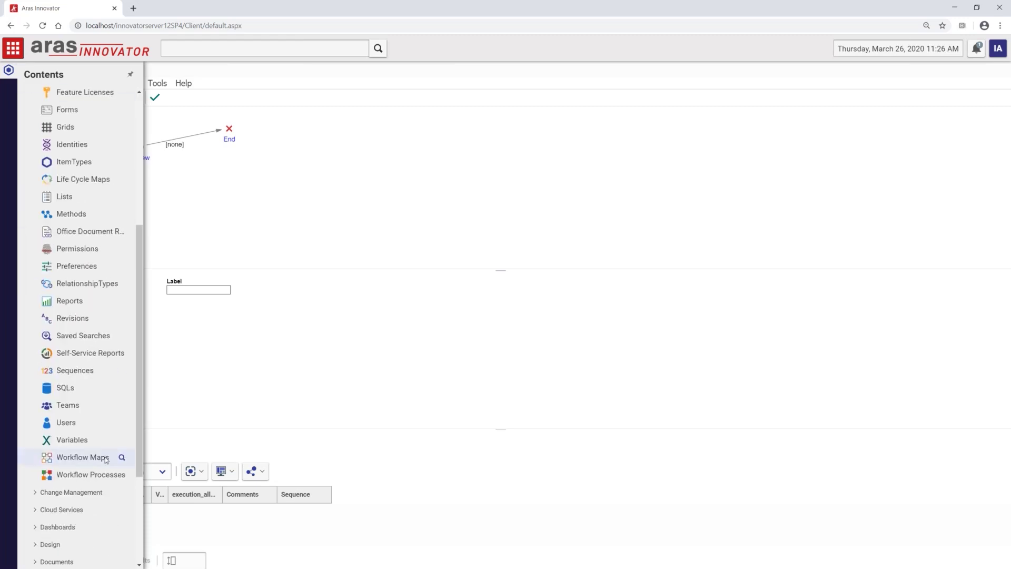
{"action": "mouse_move", "coordinate": [127, 459]}
{"action": "left_click", "coordinate": [122, 459]}
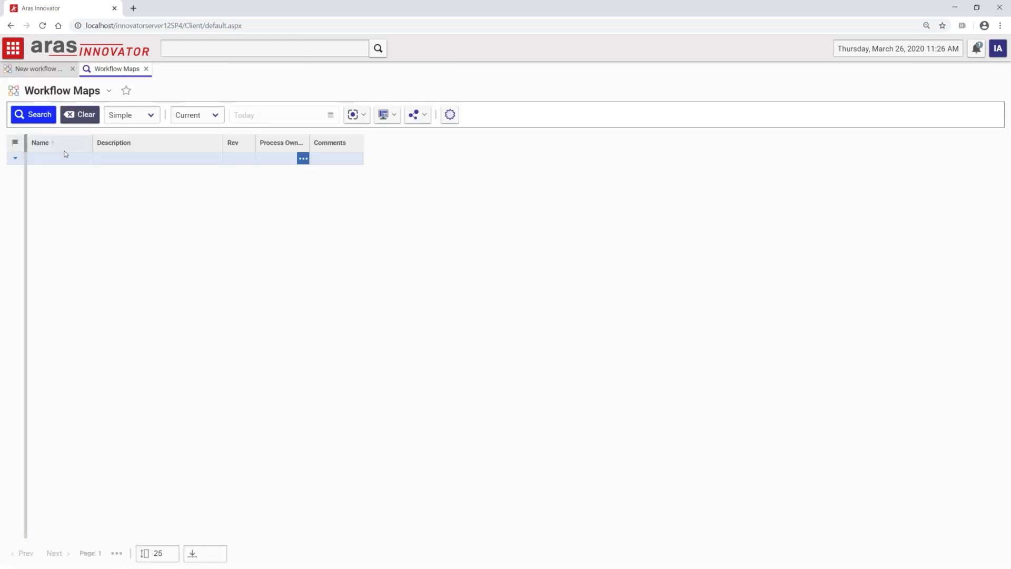
{"action": "left_click", "coordinate": [36, 115]}
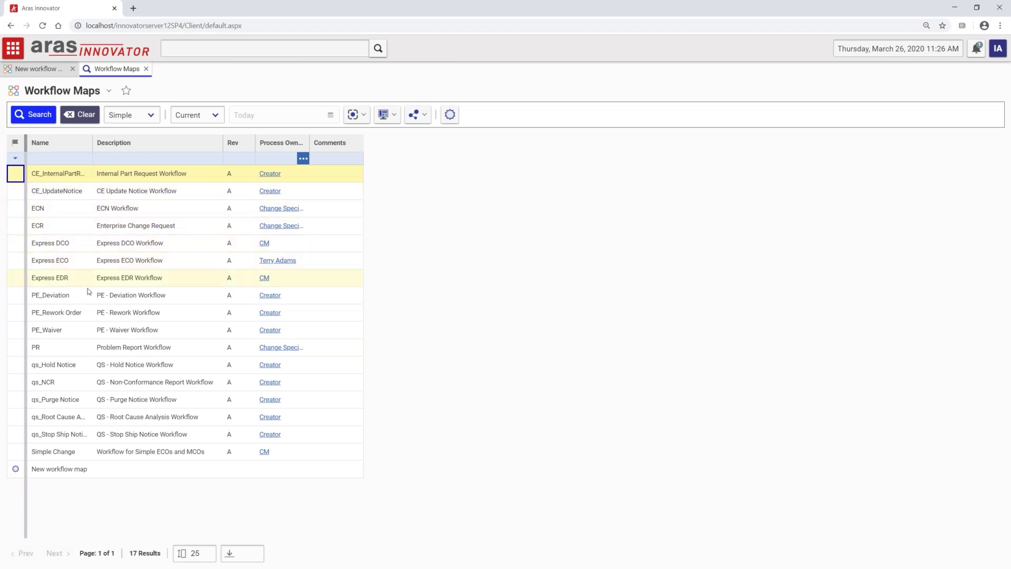
Step: Open the PR workflow map to view its activities and paths, and close it again
{"action": "left_click", "coordinate": [74, 352]}
{"action": "right_click", "coordinate": [74, 350]}
{"action": "key", "text": "Escape"}
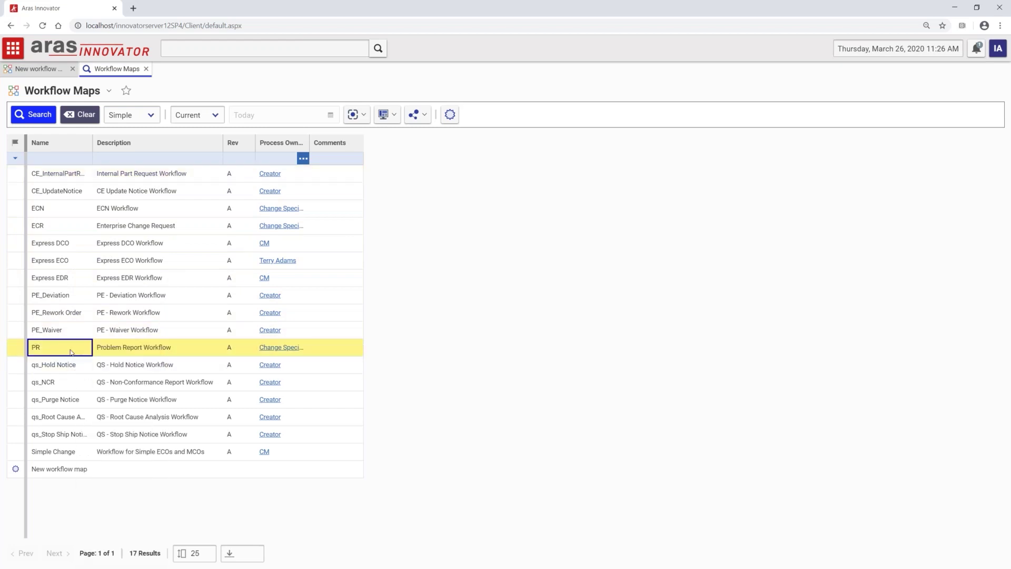
{"action": "right_click", "coordinate": [72, 352]}
{"action": "left_click", "coordinate": [82, 348]}
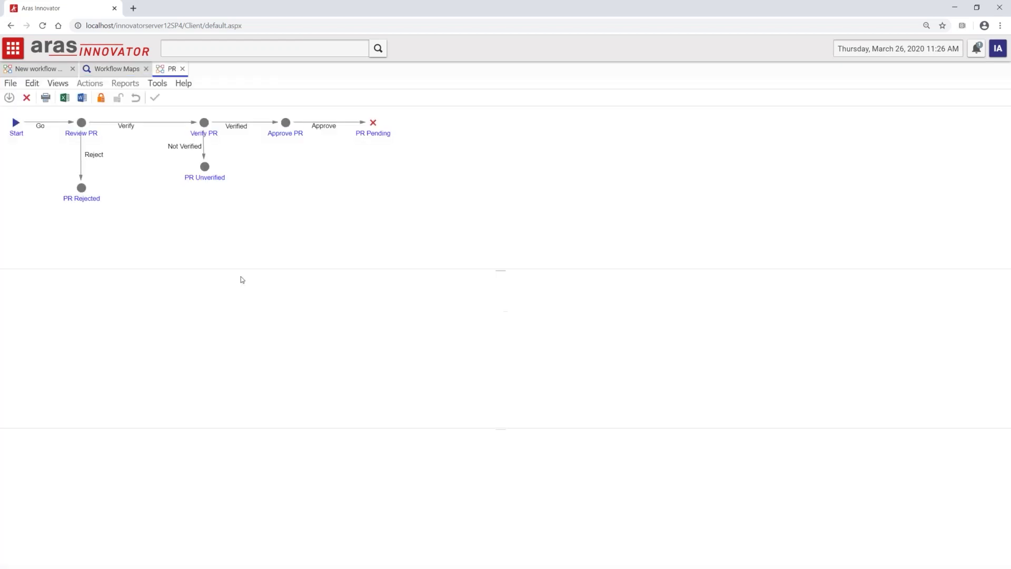
{"action": "left_click", "coordinate": [182, 68]}
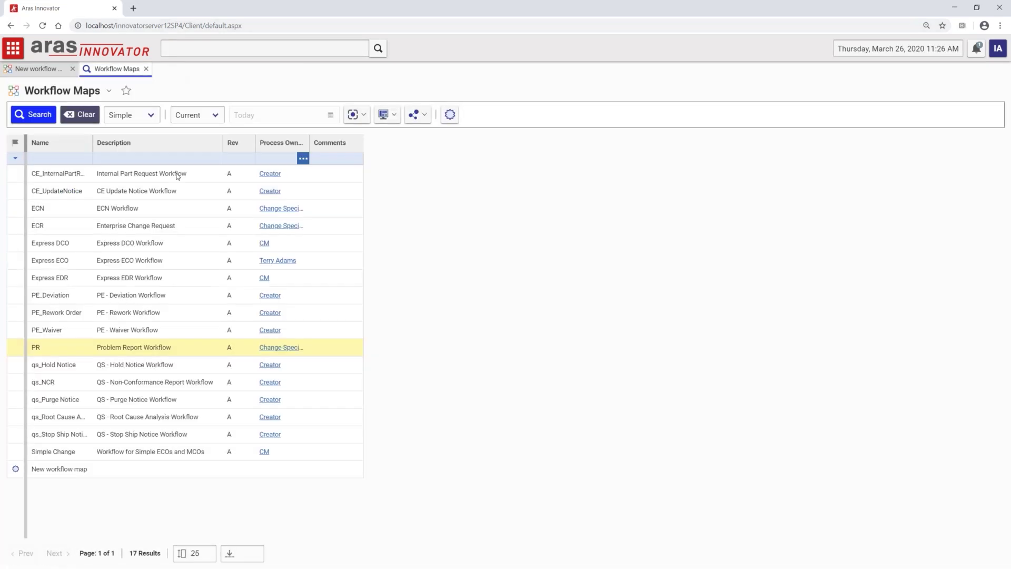
Step: Save the PR workflow map as a new copy
{"action": "right_click", "coordinate": [62, 344]}
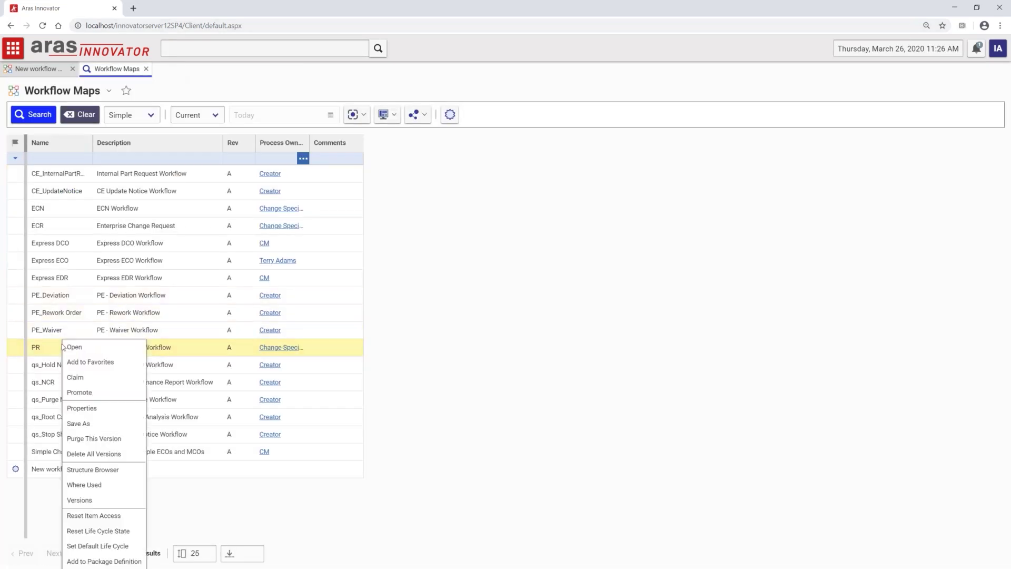
{"action": "left_click", "coordinate": [104, 425]}
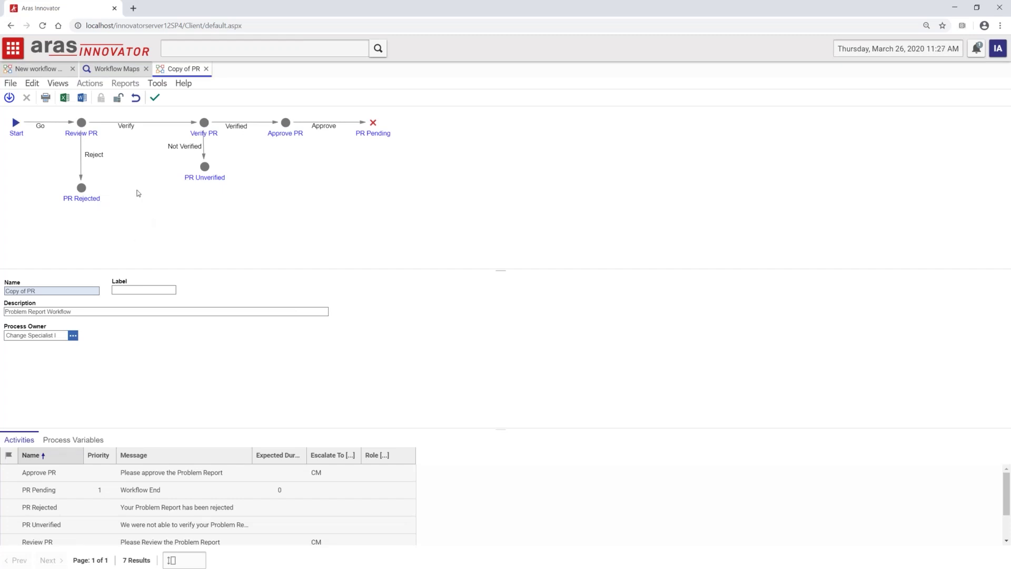
Step: Add a path from Verify PR to PR Rejected and another from PR Unverified to Review PR
{"action": "left_click", "coordinate": [204, 124]}
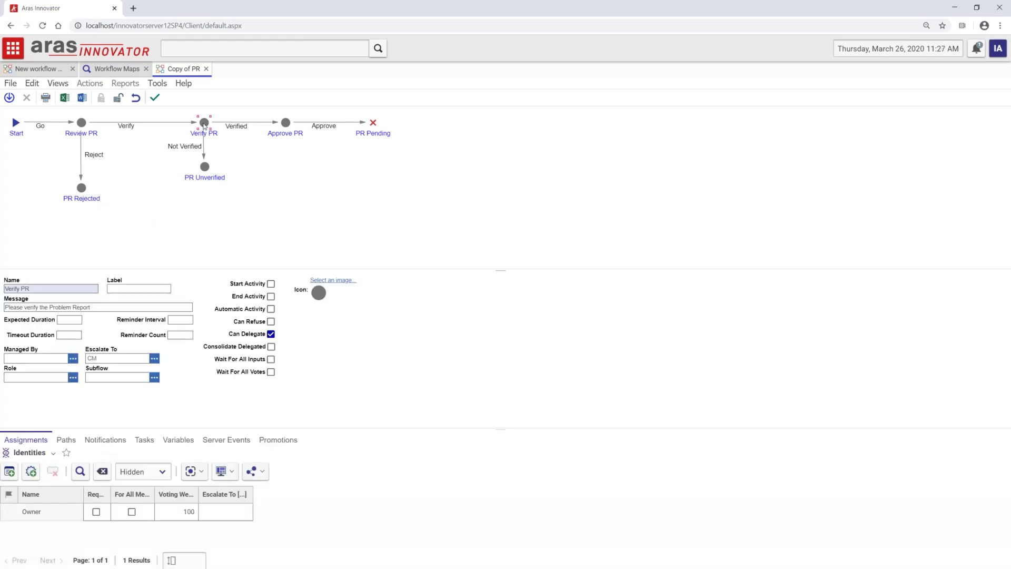
{"action": "right_click", "coordinate": [205, 124]}
{"action": "left_click", "coordinate": [216, 142]}
{"action": "left_click", "coordinate": [87, 190]}
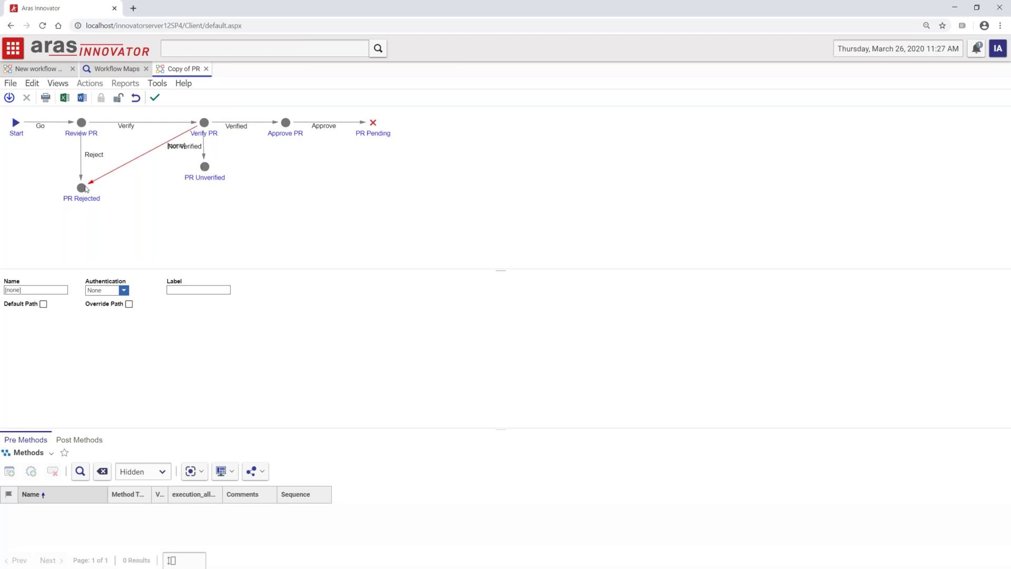
{"action": "right_click", "coordinate": [210, 167]}
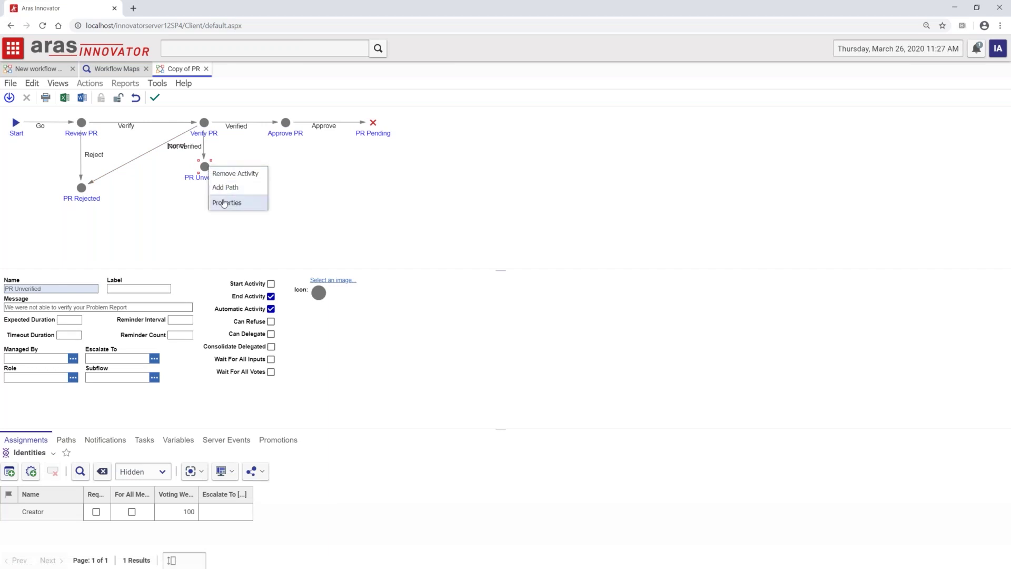
{"action": "left_click", "coordinate": [226, 187]}
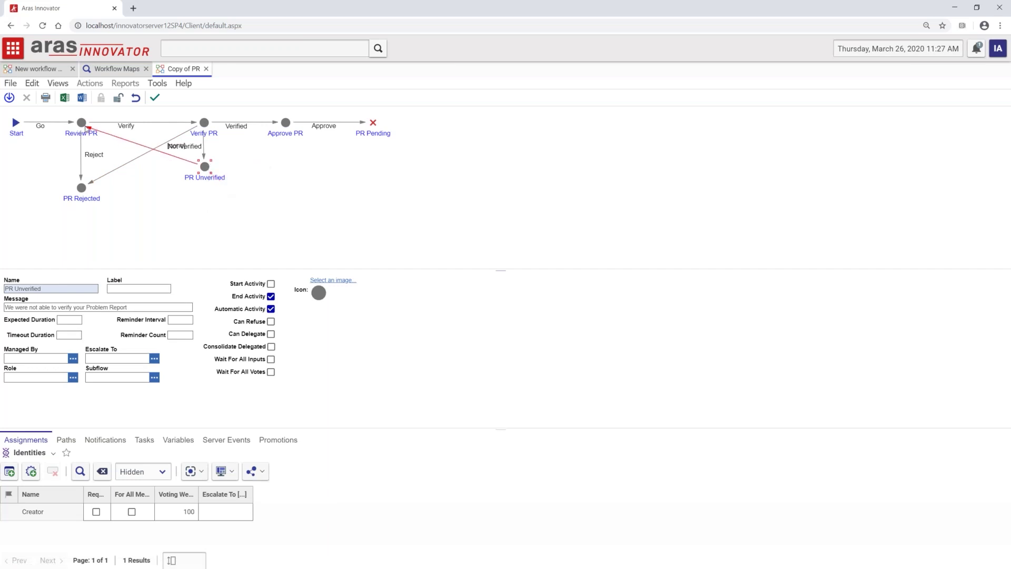
{"action": "left_click", "coordinate": [86, 128]}
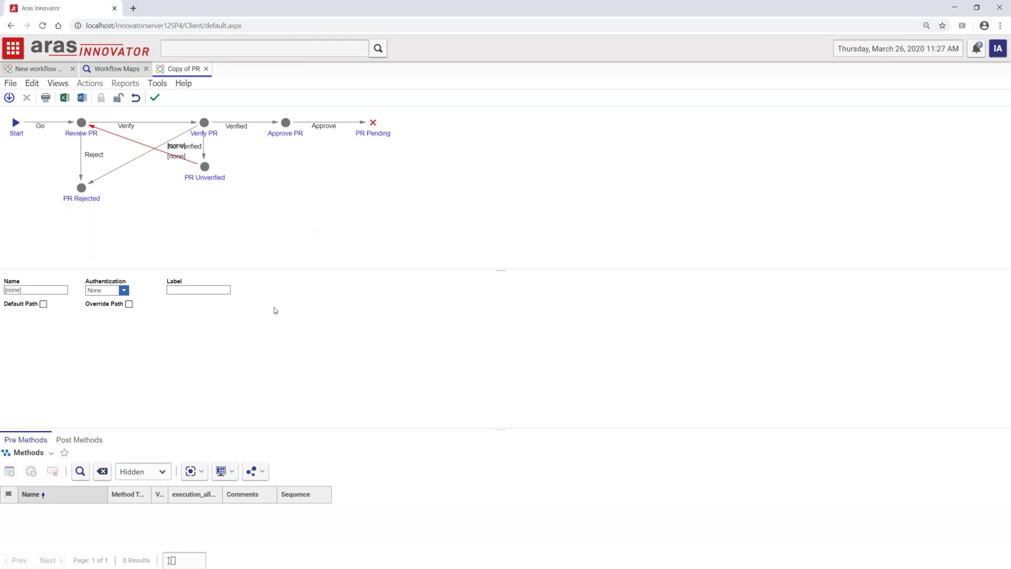
Step: Add the Part life cycle transition from Preliminary to In Review to the promotions of the Verify PR activity
{"action": "left_click", "coordinate": [204, 123]}
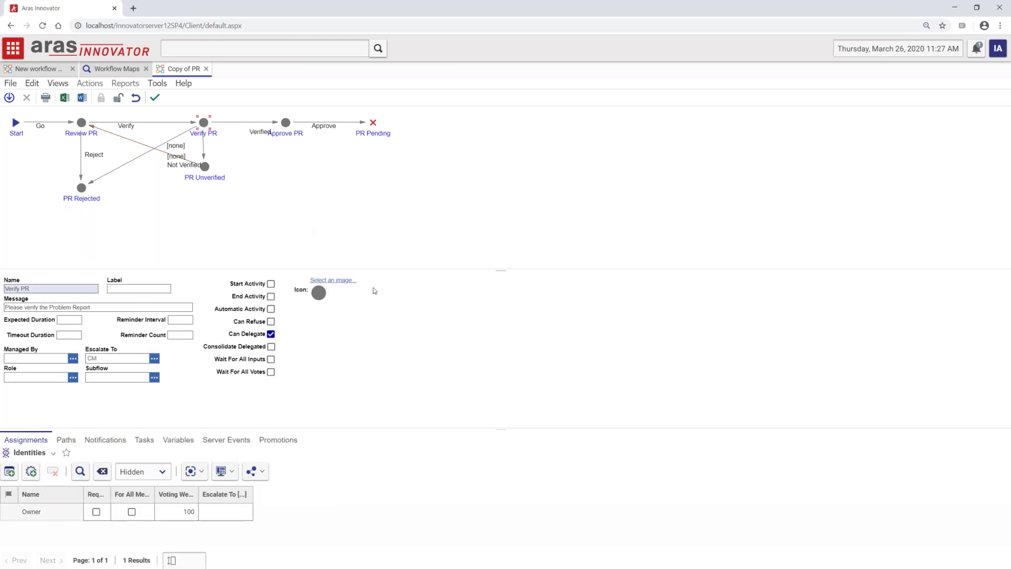
{"action": "left_click", "coordinate": [268, 441]}
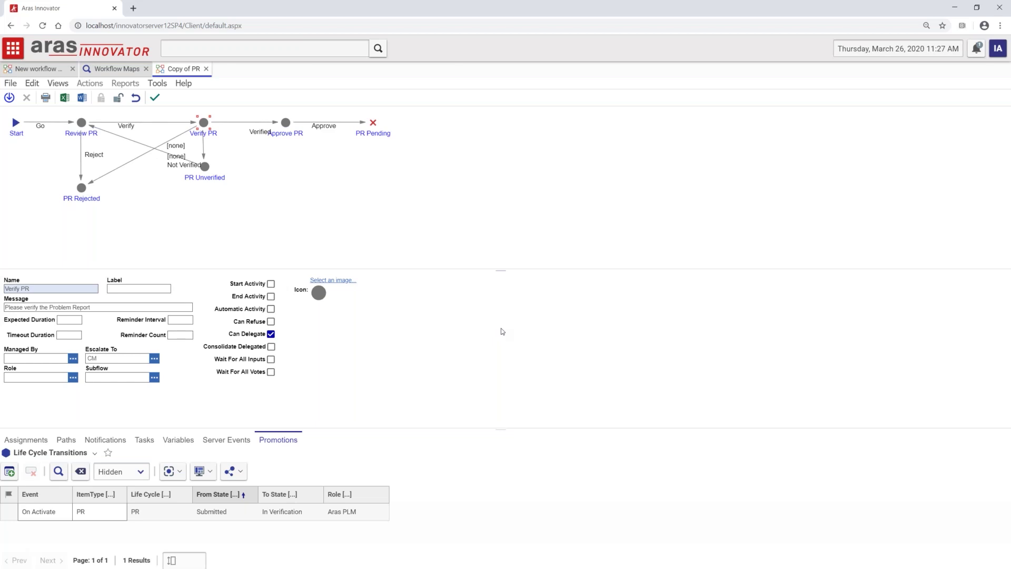
{"action": "left_click", "coordinate": [9, 472]}
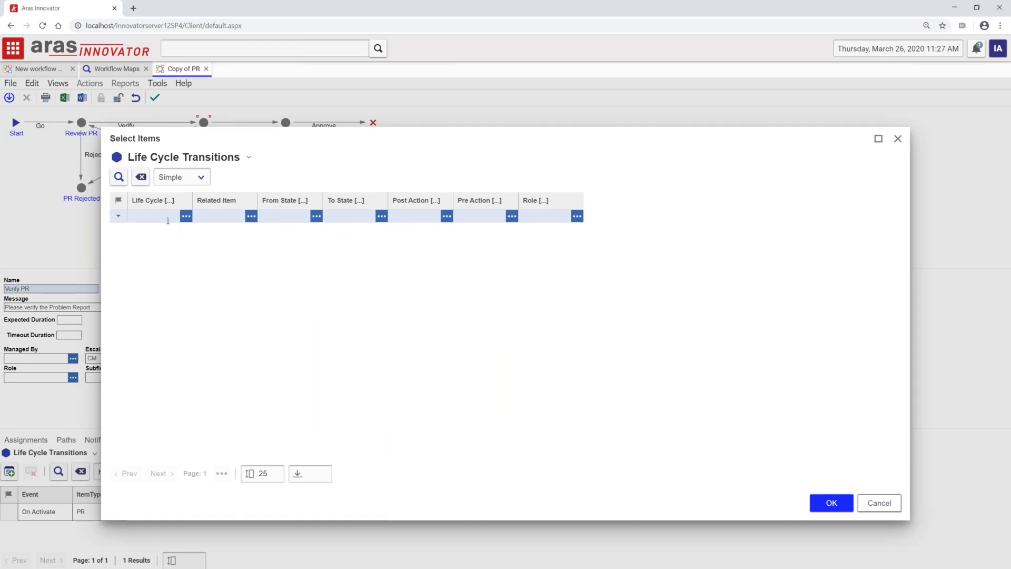
{"action": "left_click", "coordinate": [168, 220]}
{"action": "type", "text": "part"}
{"action": "key", "text": "Return"}
{"action": "left_click", "coordinate": [119, 177]}
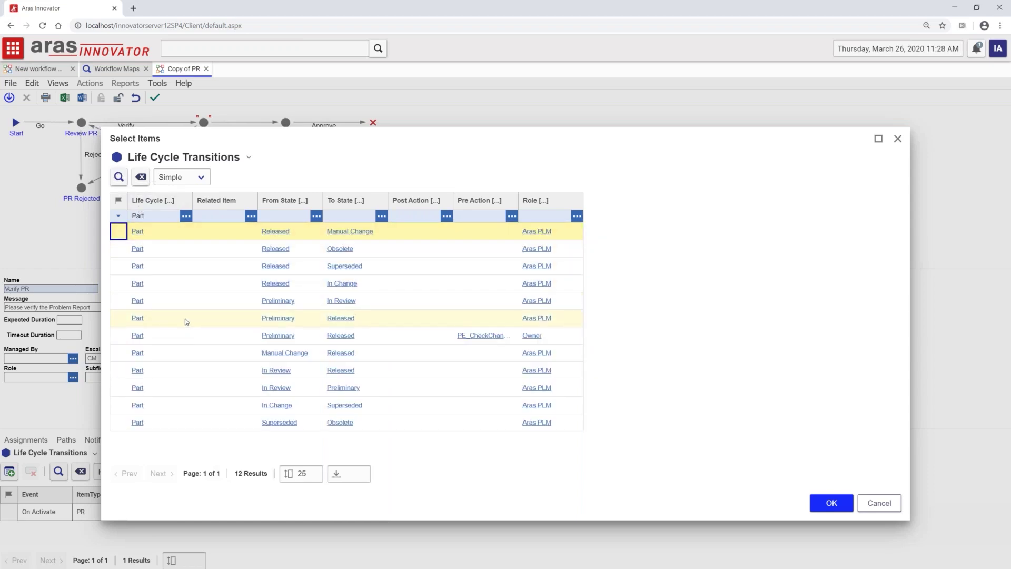
{"action": "left_click", "coordinate": [409, 295]}
{"action": "left_click", "coordinate": [829, 504]}
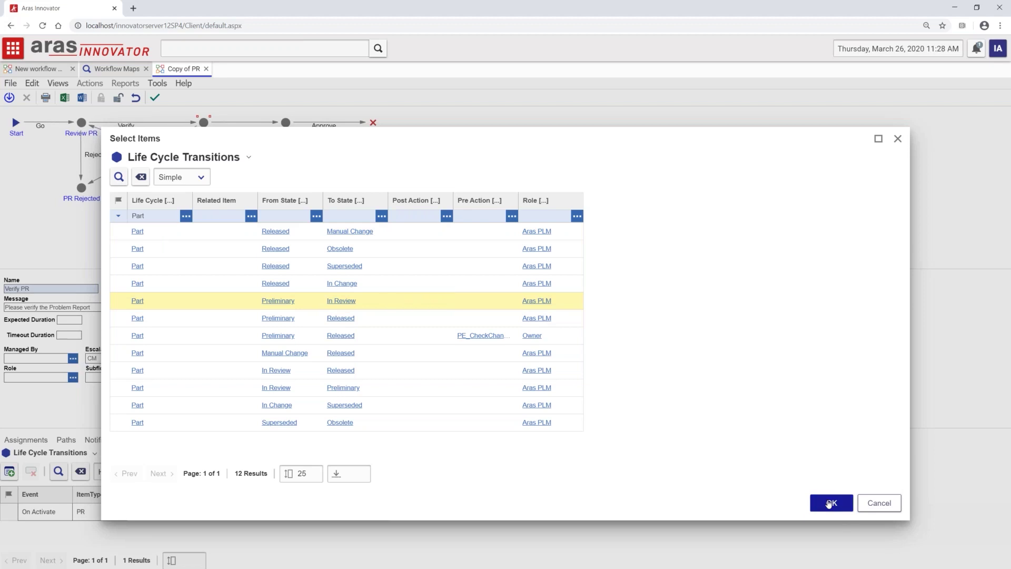